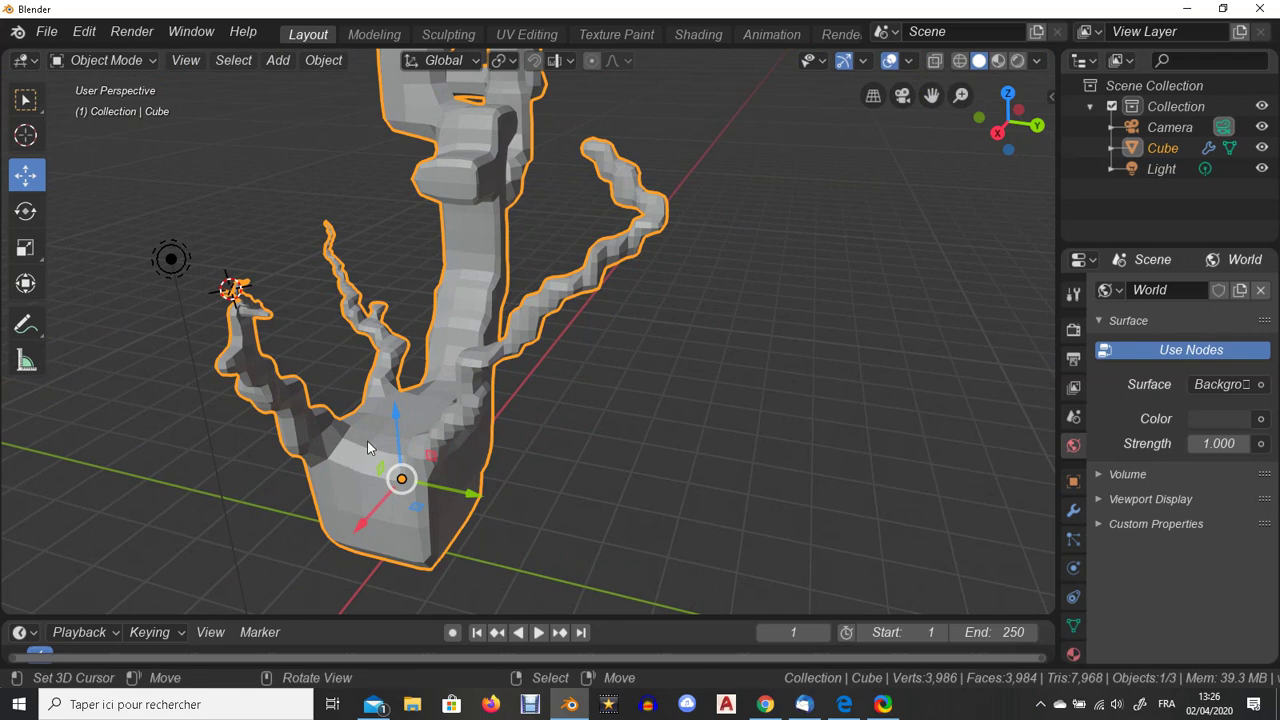
# - Set the tree mesh's subdivision to level 1 and look over its branches from several sides
pyautogui.hotkey('ctrl', '1')
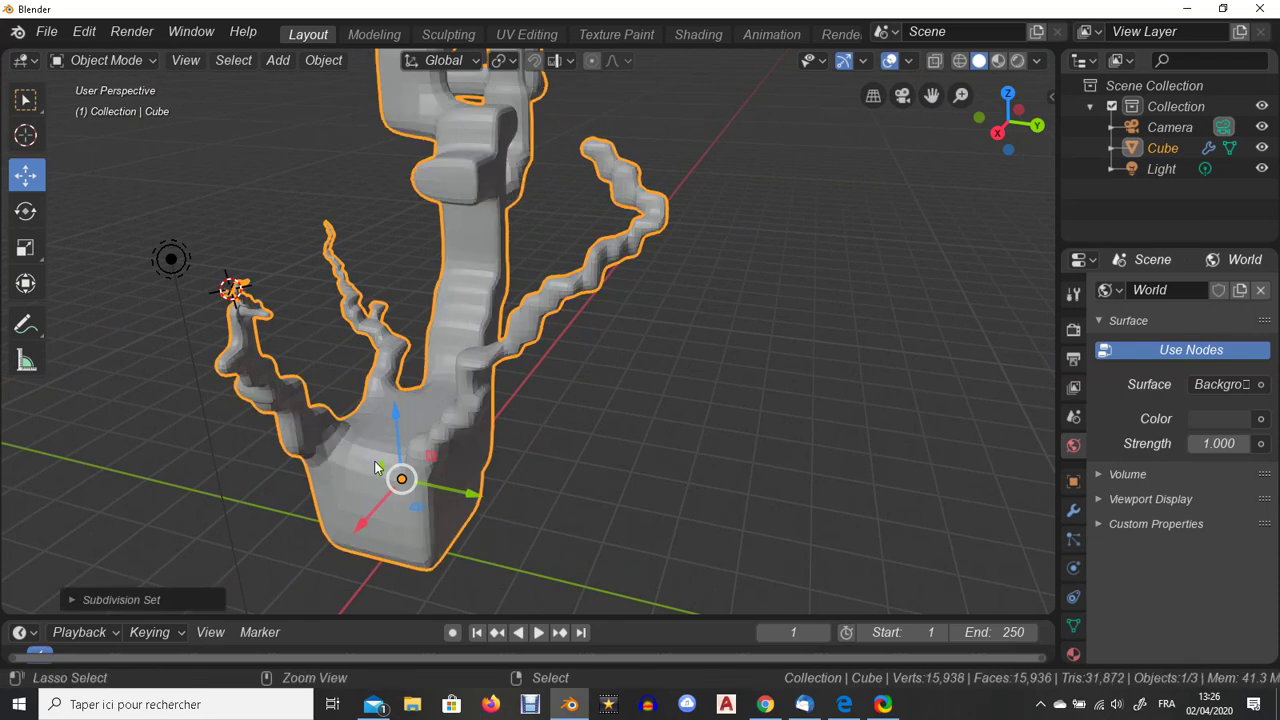
pyautogui.moveTo(371, 456); pyautogui.dragTo(449, 329, button='middle')
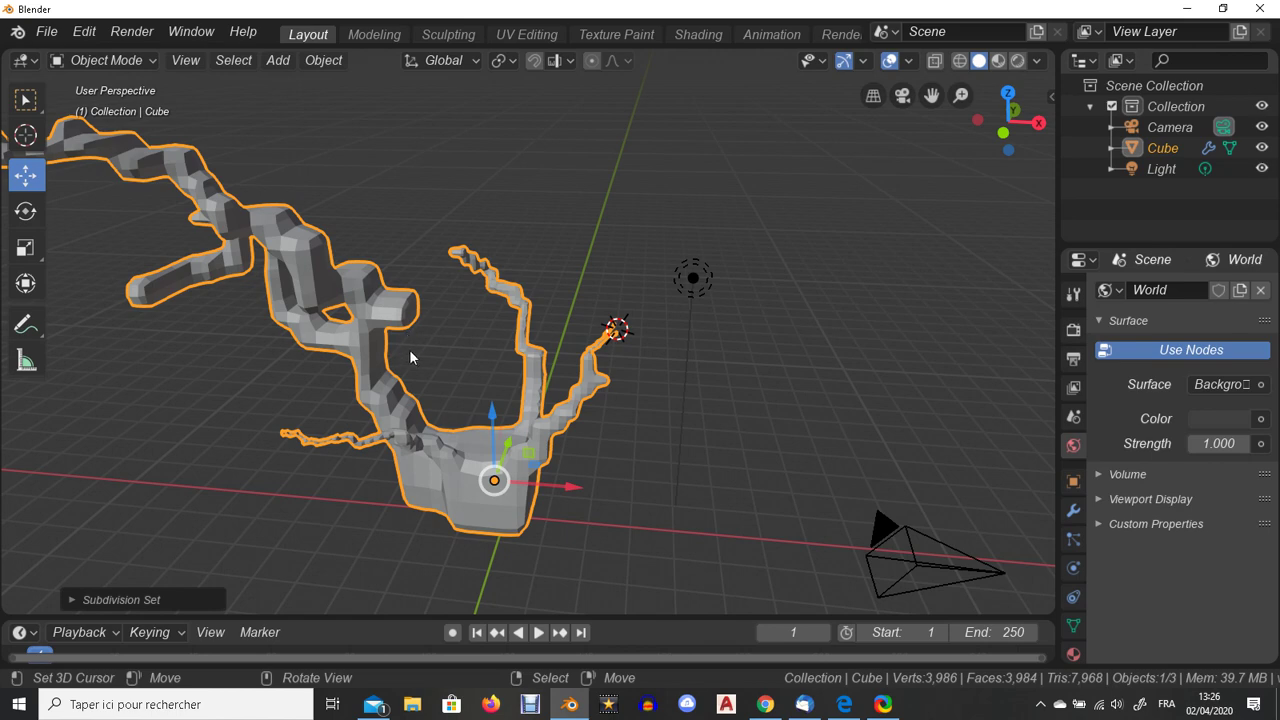
pyautogui.moveTo(482, 398); pyautogui.dragTo(525, 484, button='middle')
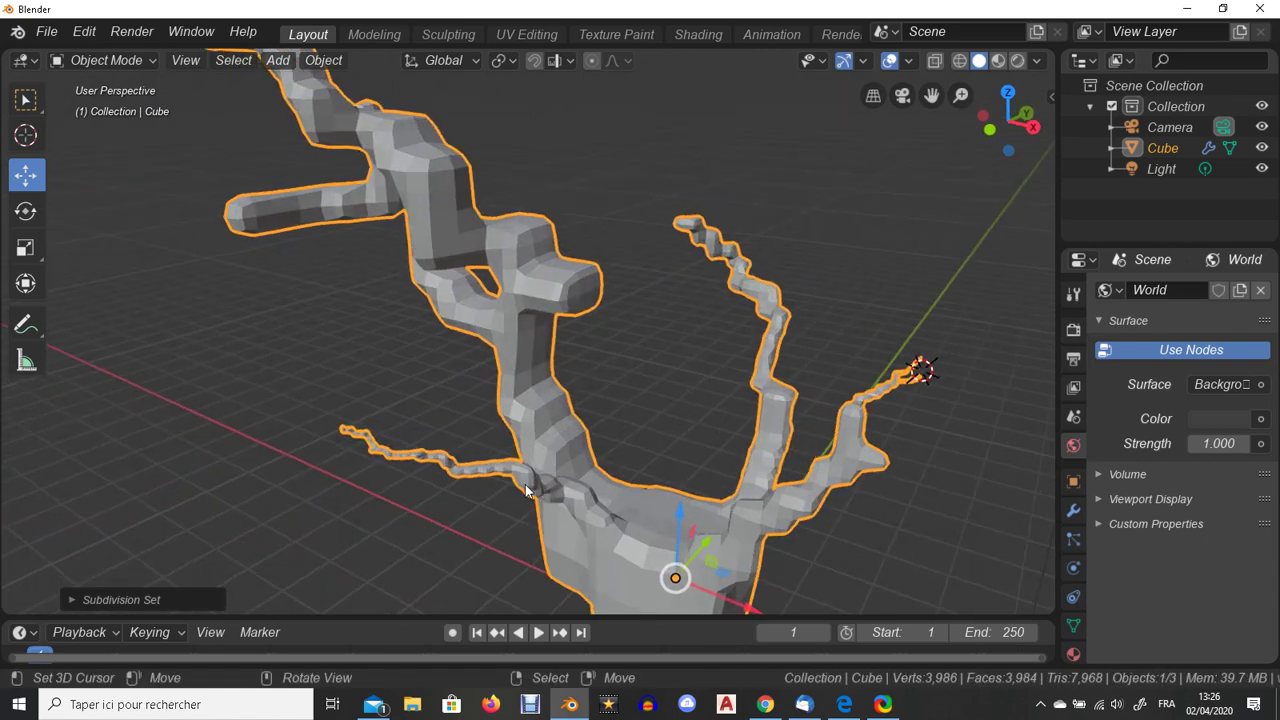
pyautogui.scroll(4, 509, 399)
pyautogui.scroll(2, 511, 418)
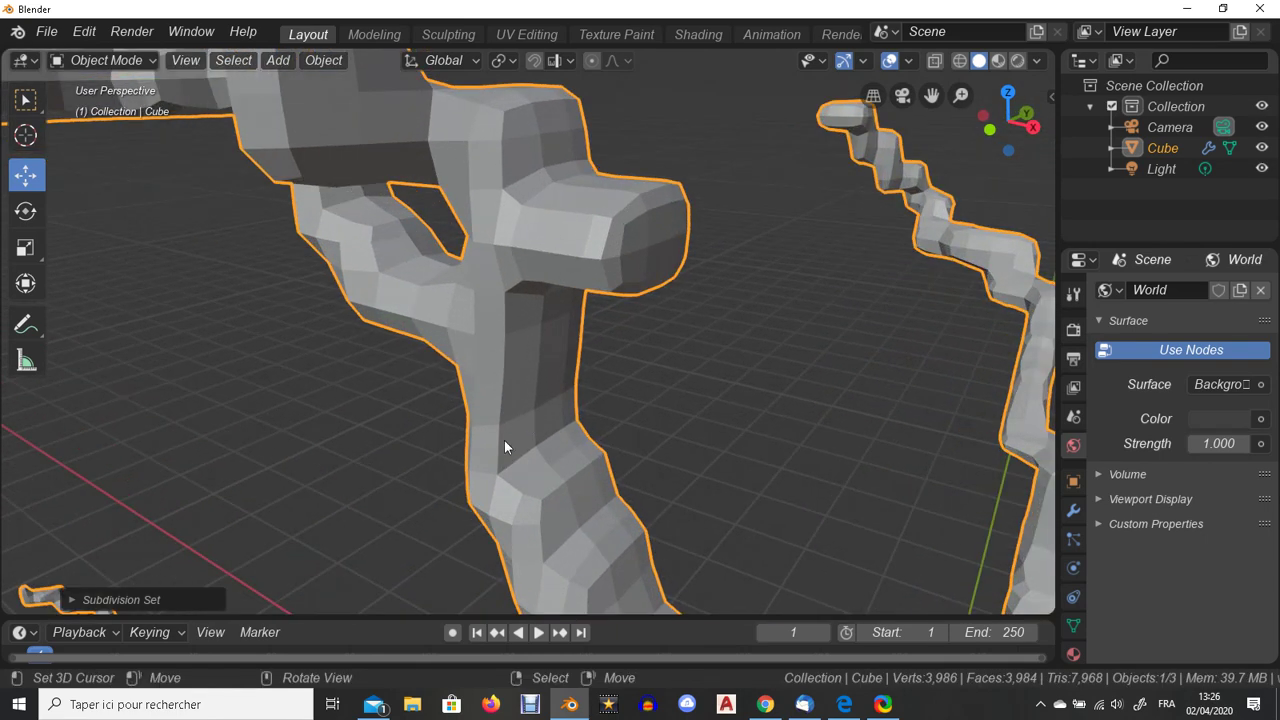
pyautogui.scroll(-3, 503, 271)
pyautogui.moveTo(503, 271); pyautogui.dragTo(593, 392, button='middle')
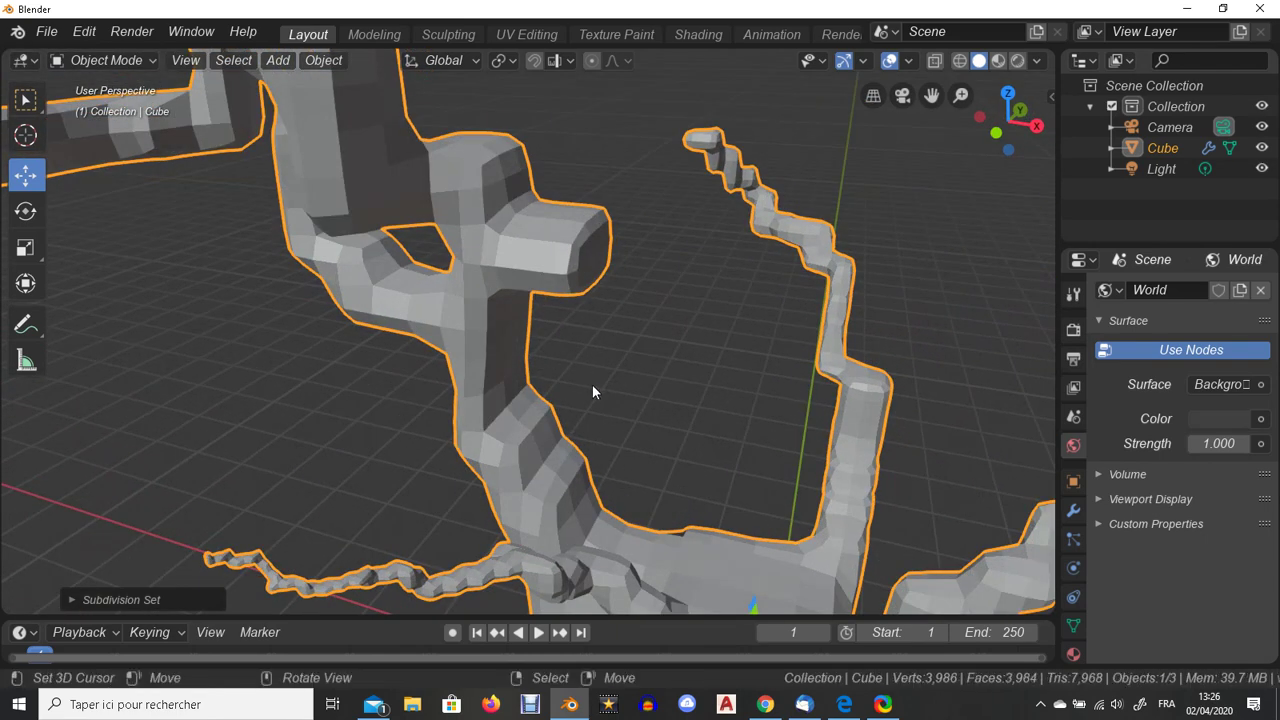
# - Examine the flat top of the trunk base up close in Edit Mode and around the tree in Object Mode
pyautogui.press('Tab')
pyautogui.moveTo(698, 525); pyautogui.dragTo(744, 545, button='middle')
pyautogui.click(704, 569)
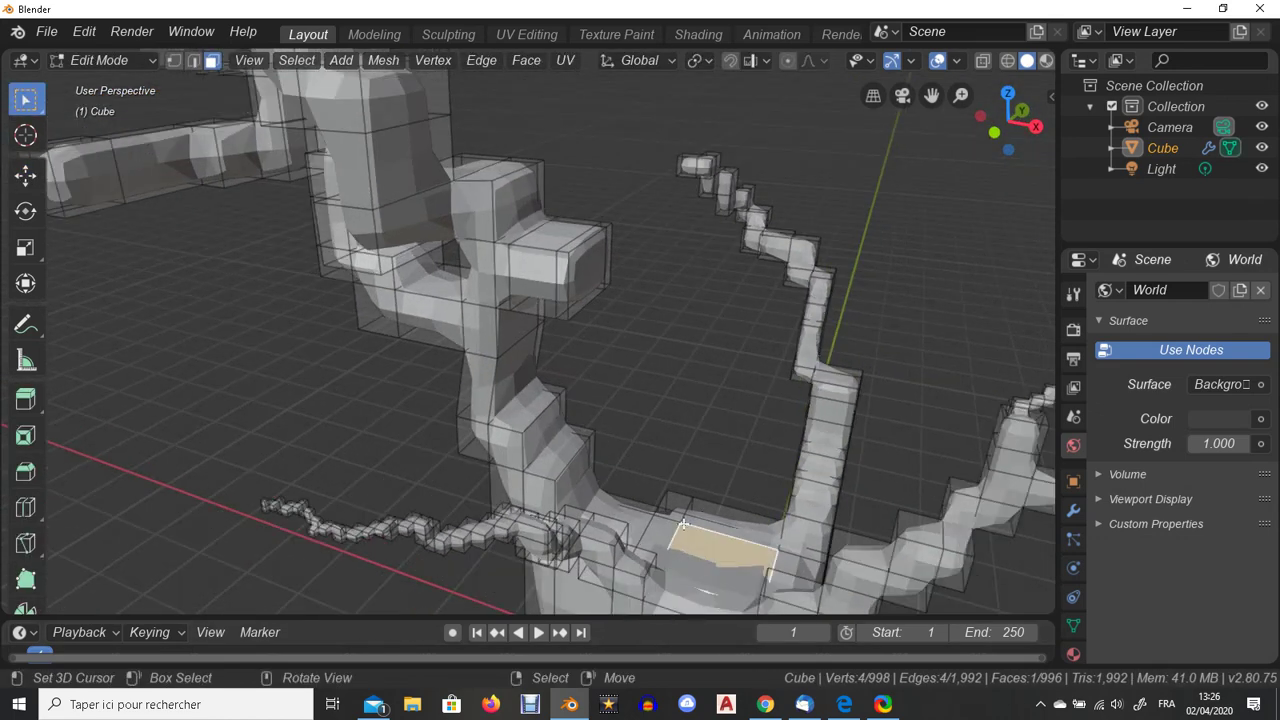
pyautogui.press('KP_Decimal')
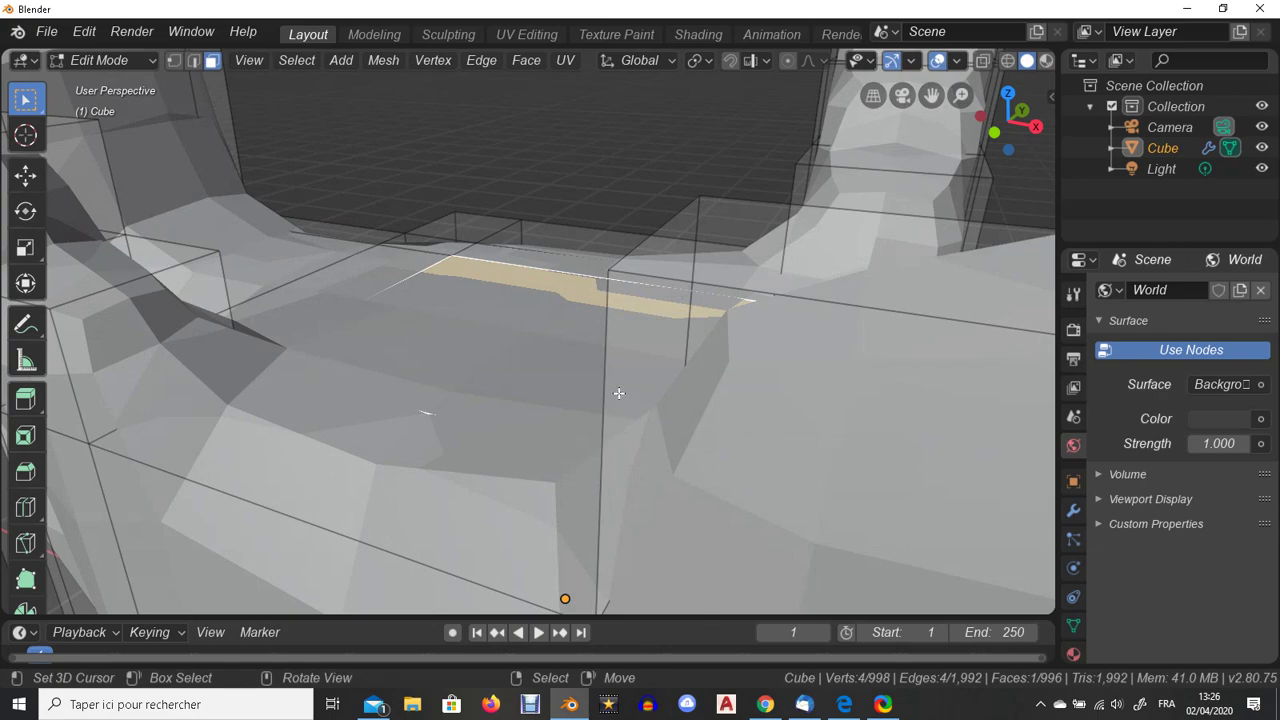
pyautogui.scroll(-5, 530, 260)
pyautogui.scroll(3, 510, 293)
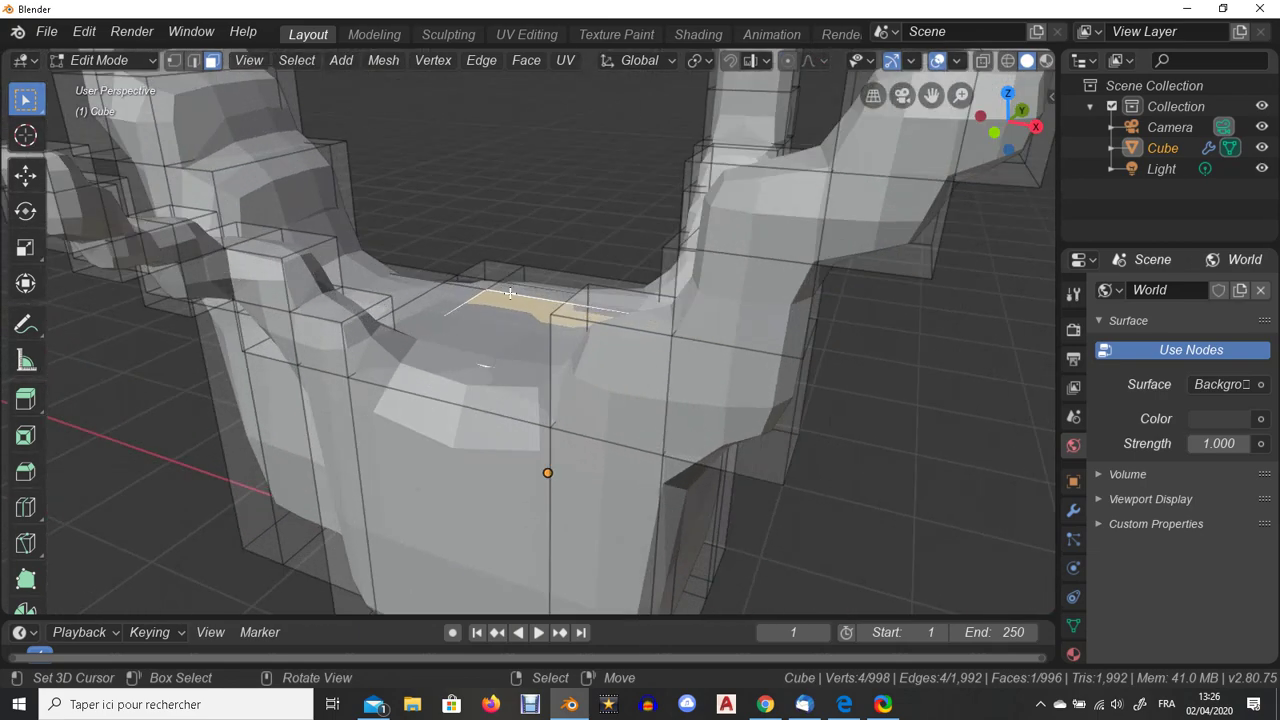
pyautogui.moveTo(484, 308); pyautogui.dragTo(563, 333, button='middle')
pyautogui.press('Tab')
pyautogui.moveTo(524, 390); pyautogui.dragTo(781, 345, button='middle')
pyautogui.scroll(-7, 719, 311)
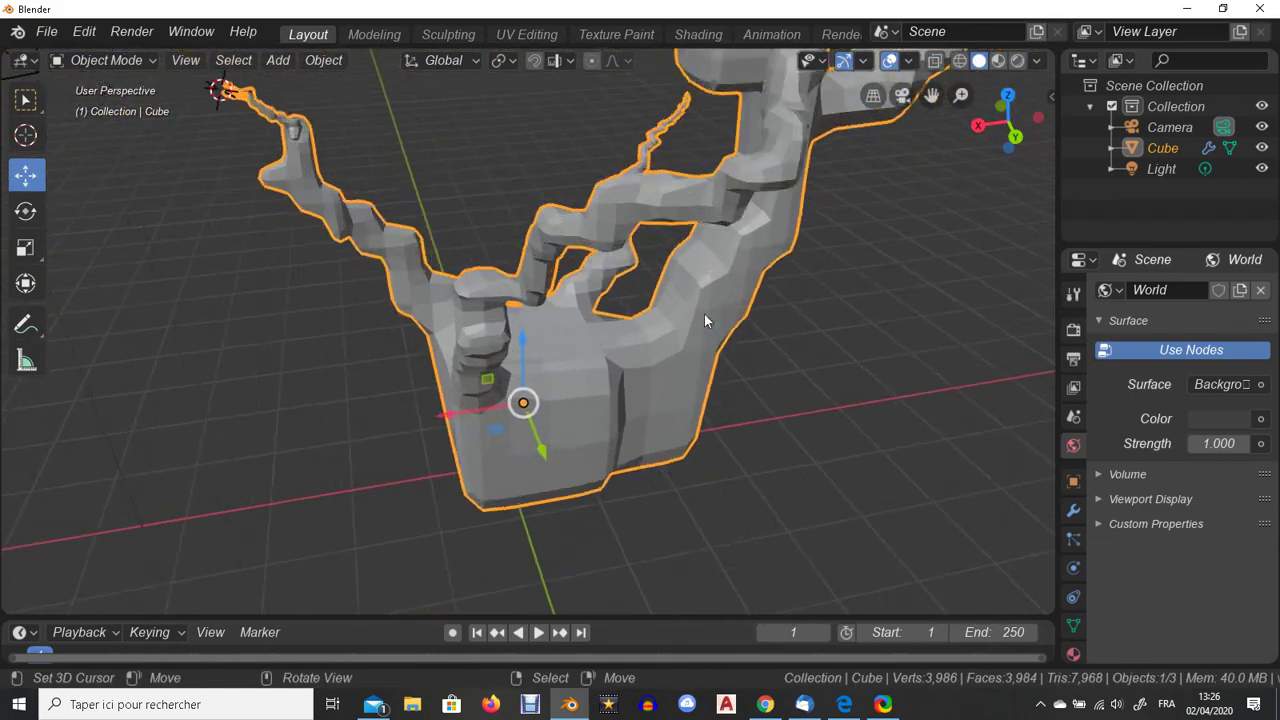
pyautogui.moveTo(666, 304); pyautogui.dragTo(637, 299, button='middle')
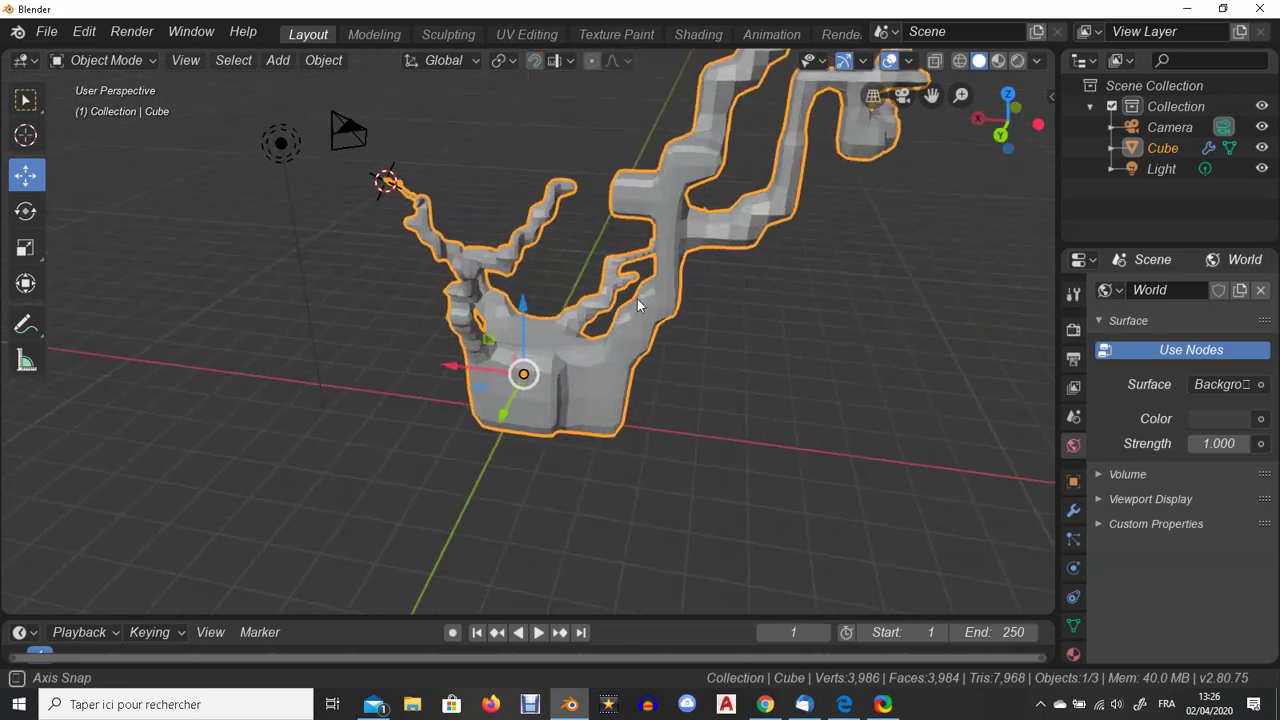
pyautogui.scroll(5, 495, 357)
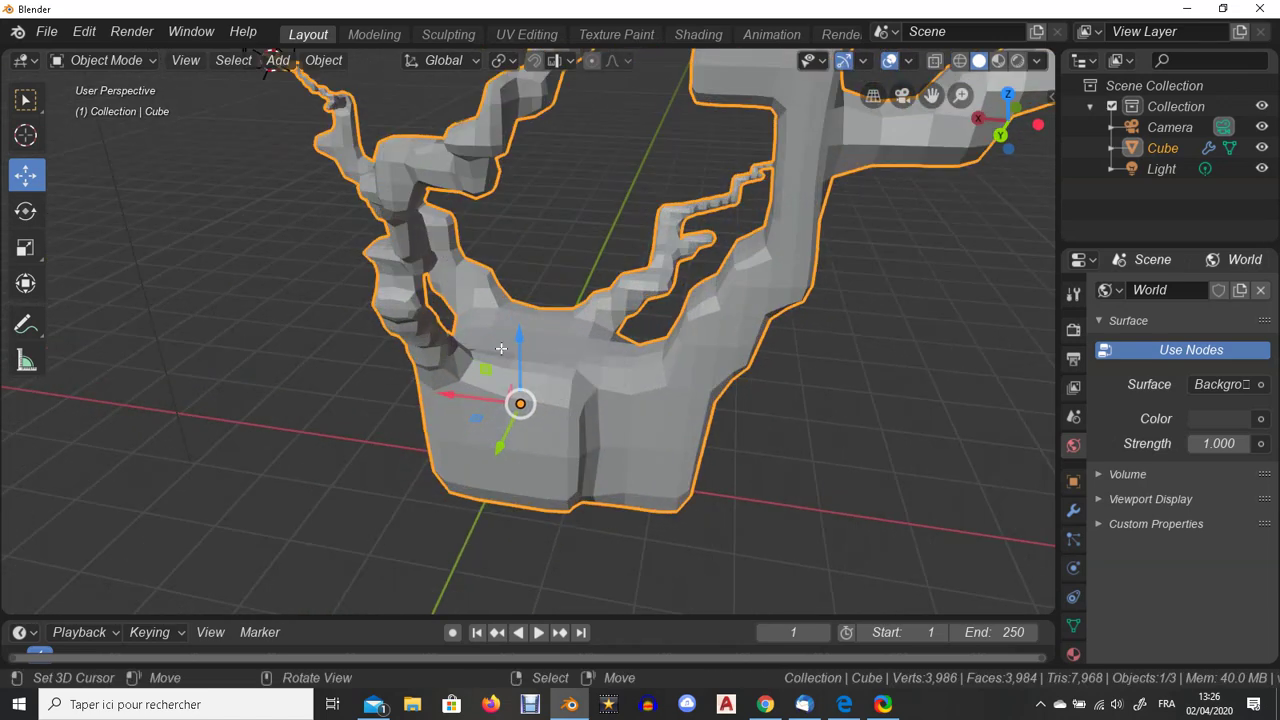
# - In Edit Mode, add two loop cuts side by side running across the trunk base's top and down its front
pyautogui.press('Tab')
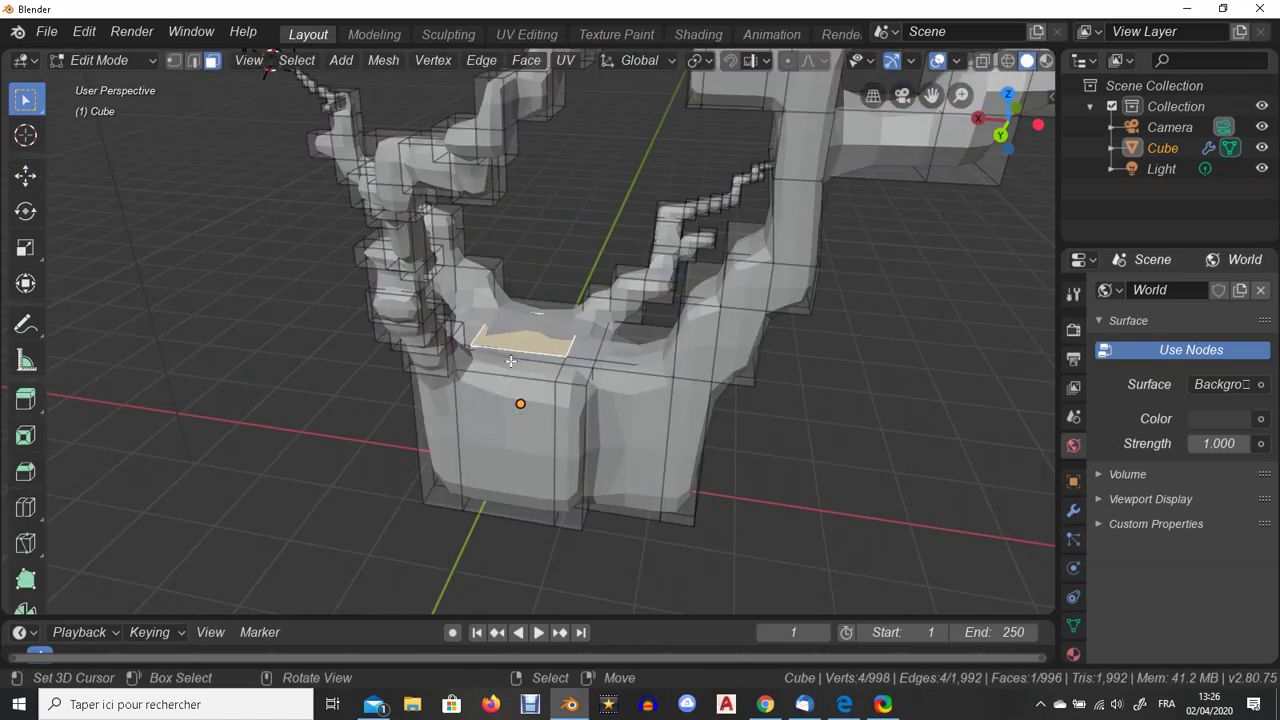
pyautogui.click(576, 369)
pyautogui.moveTo(636, 412); pyautogui.dragTo(620, 413, button='middle')
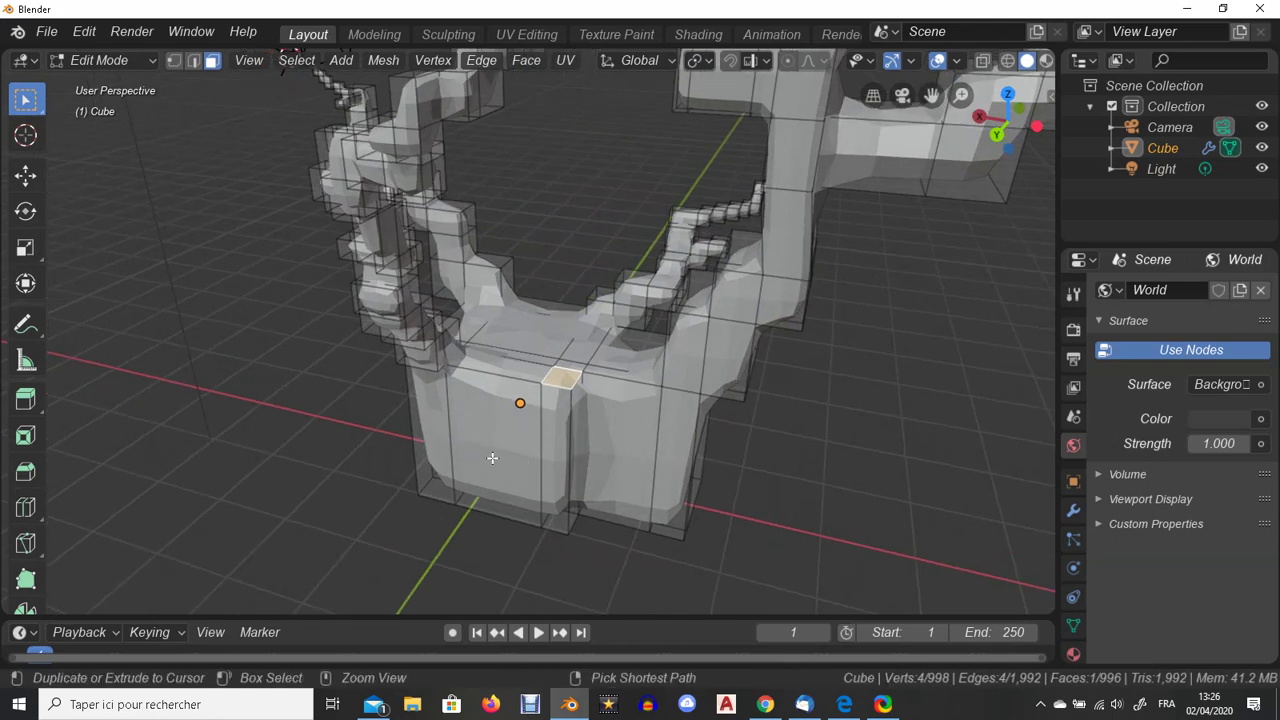
pyautogui.hotkey('ctrl', 'r')
pyautogui.click(505, 361)
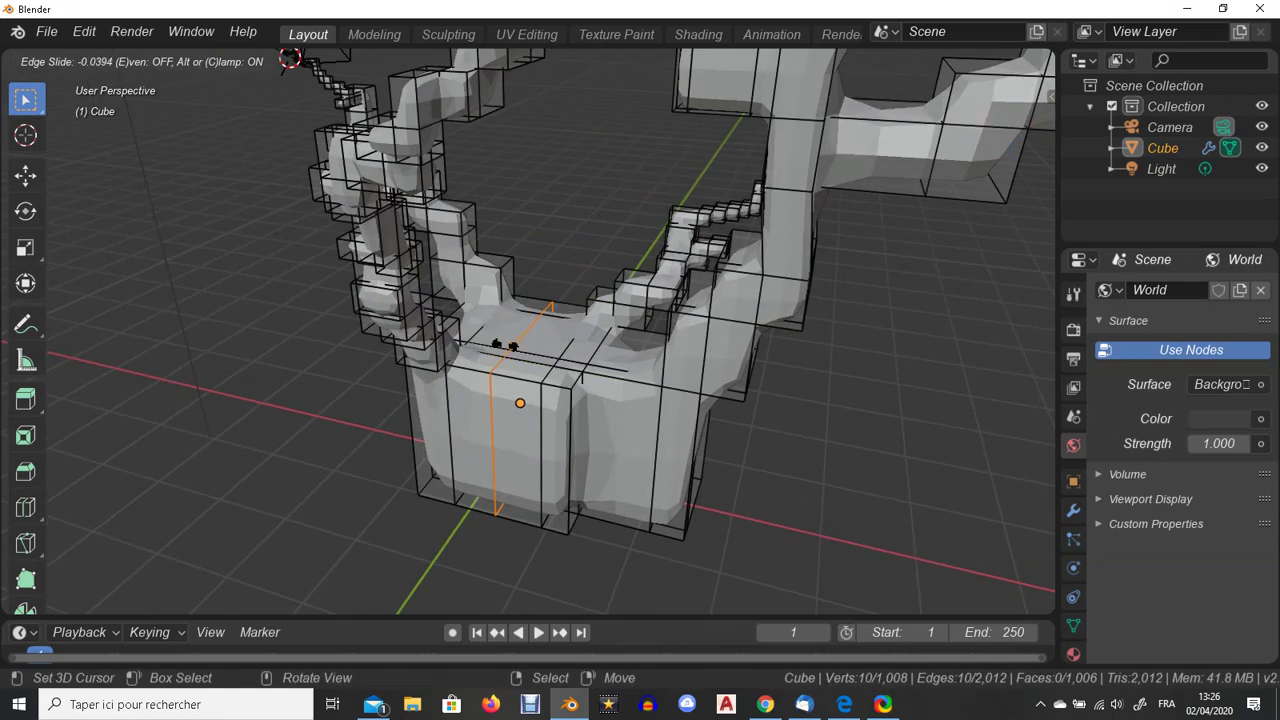
pyautogui.click(497, 343)
pyautogui.hotkey('ctrl', 'r')
pyautogui.click(524, 356)
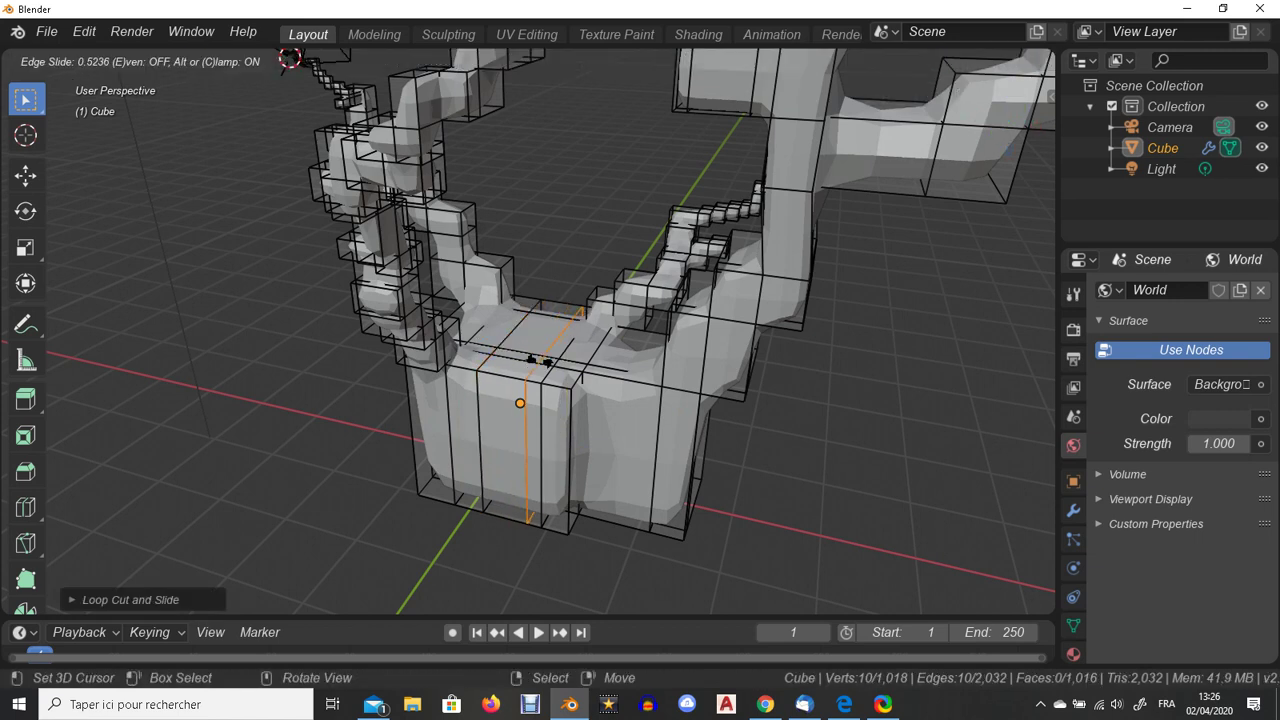
pyautogui.click(541, 381)
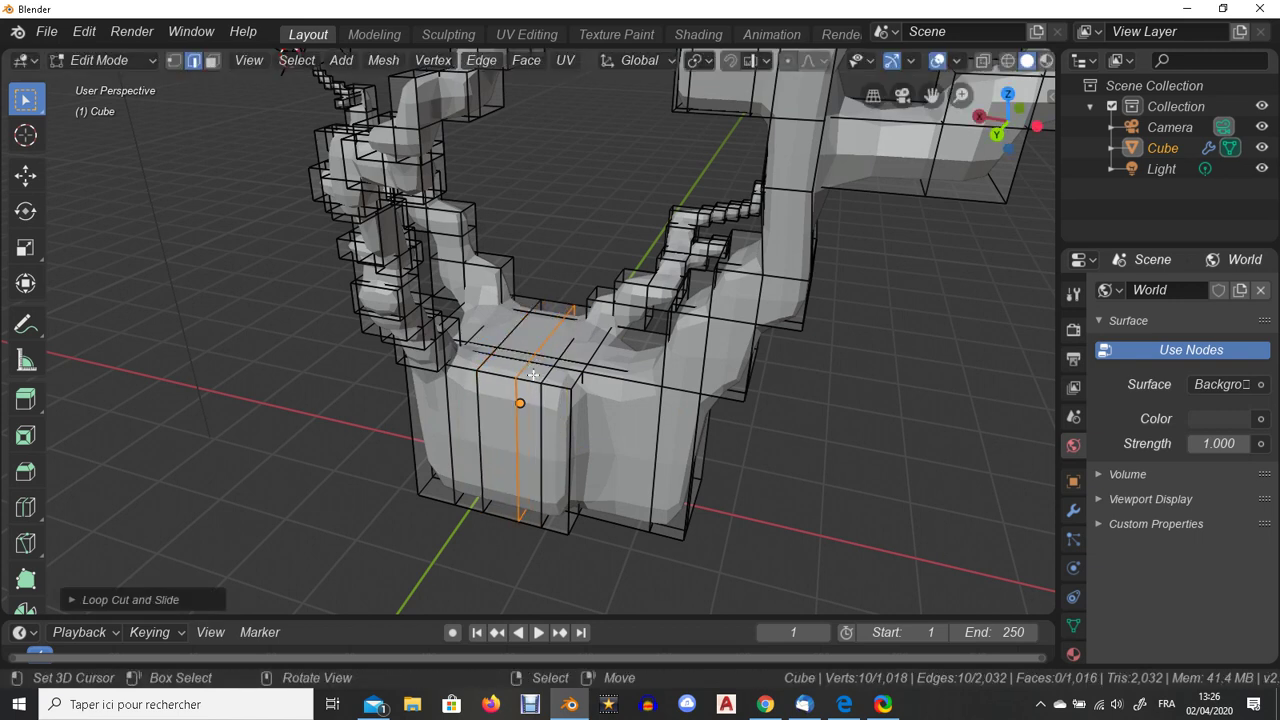
# - In face select mode, extrude the narrow top face between the new loop cuts upward twice to start a branch
pyautogui.hotkey('ctrl', 'Tab')
pyautogui.click(515, 373)
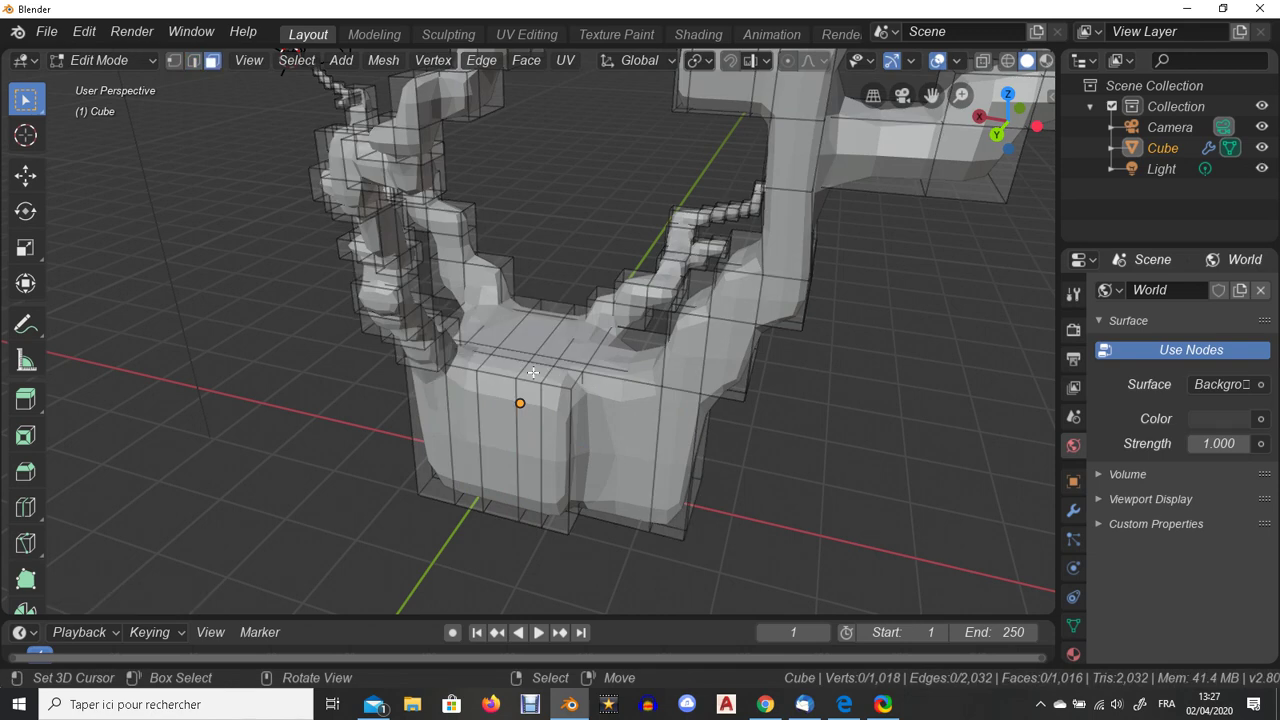
pyautogui.click(534, 372)
pyautogui.press('e')
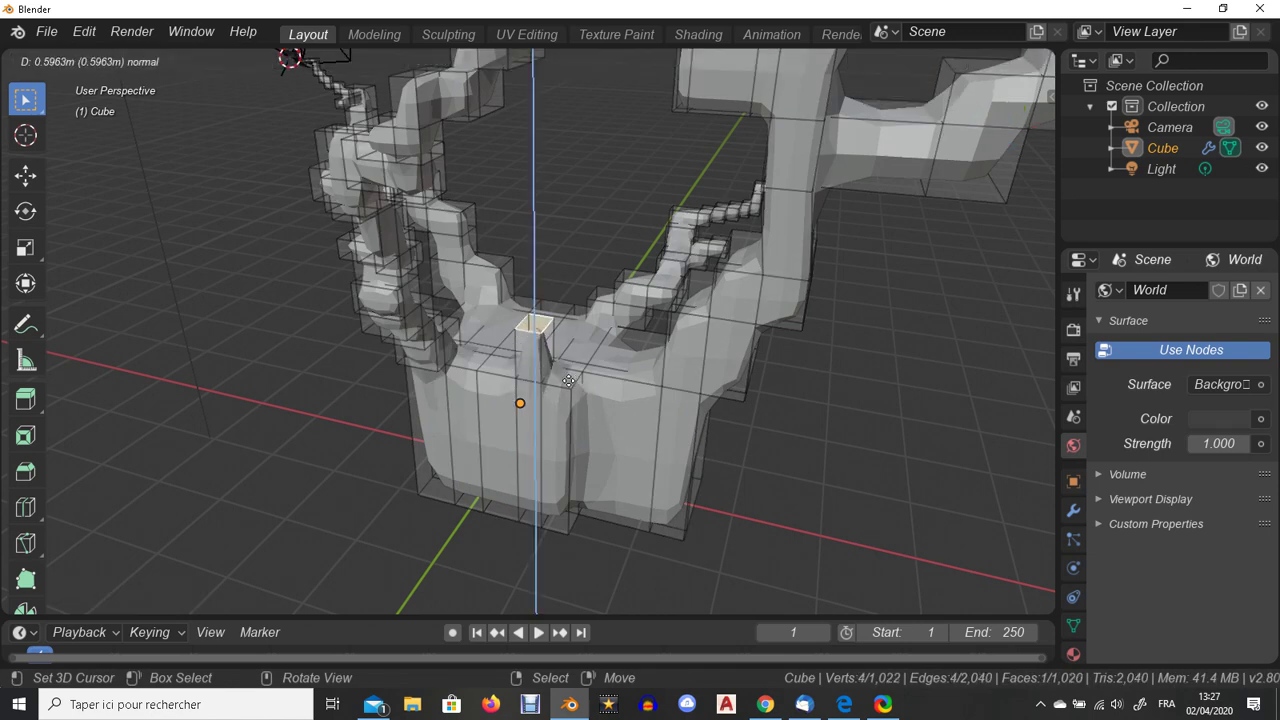
pyautogui.click(534, 320)
pyautogui.press('e')
pyautogui.click(530, 312)
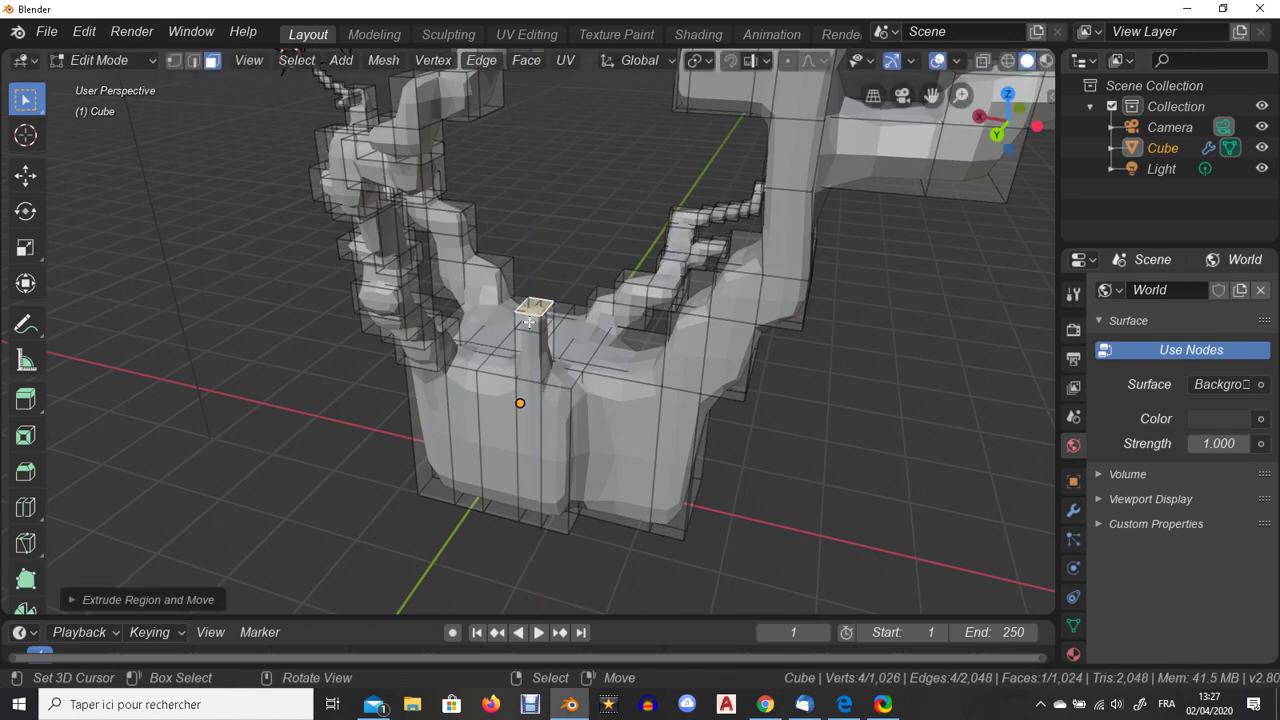
# - Extrude the new branch's side face outward, then extrude the top of that offset and move it upward
pyautogui.press('e')
pyautogui.click(519, 343)
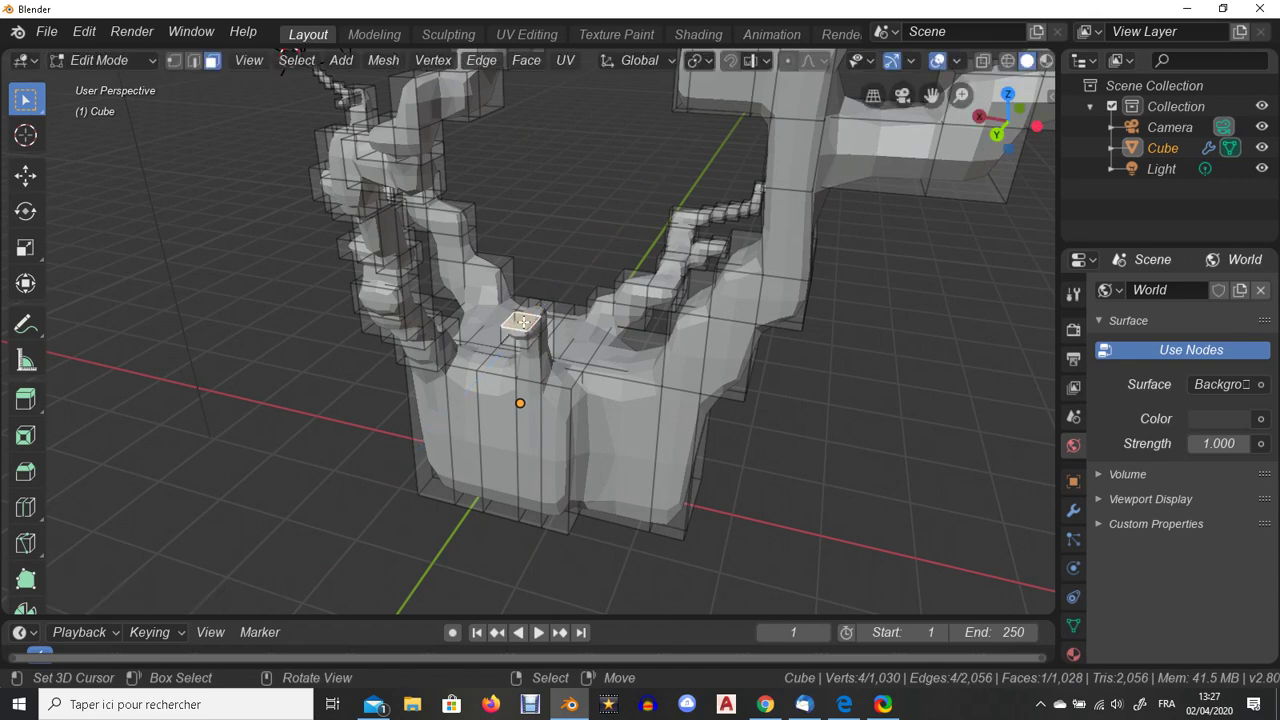
pyautogui.press('e')
pyautogui.click(517, 298)
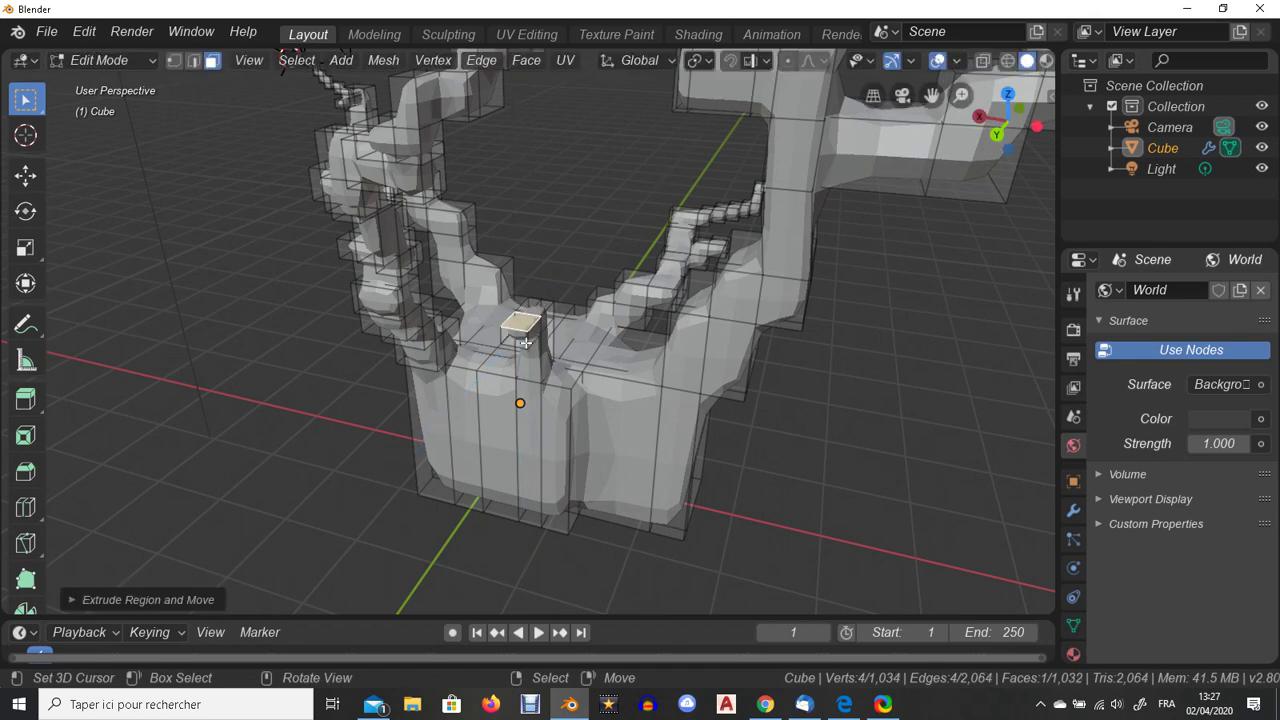
pyautogui.press('g')
pyautogui.click(540, 330)
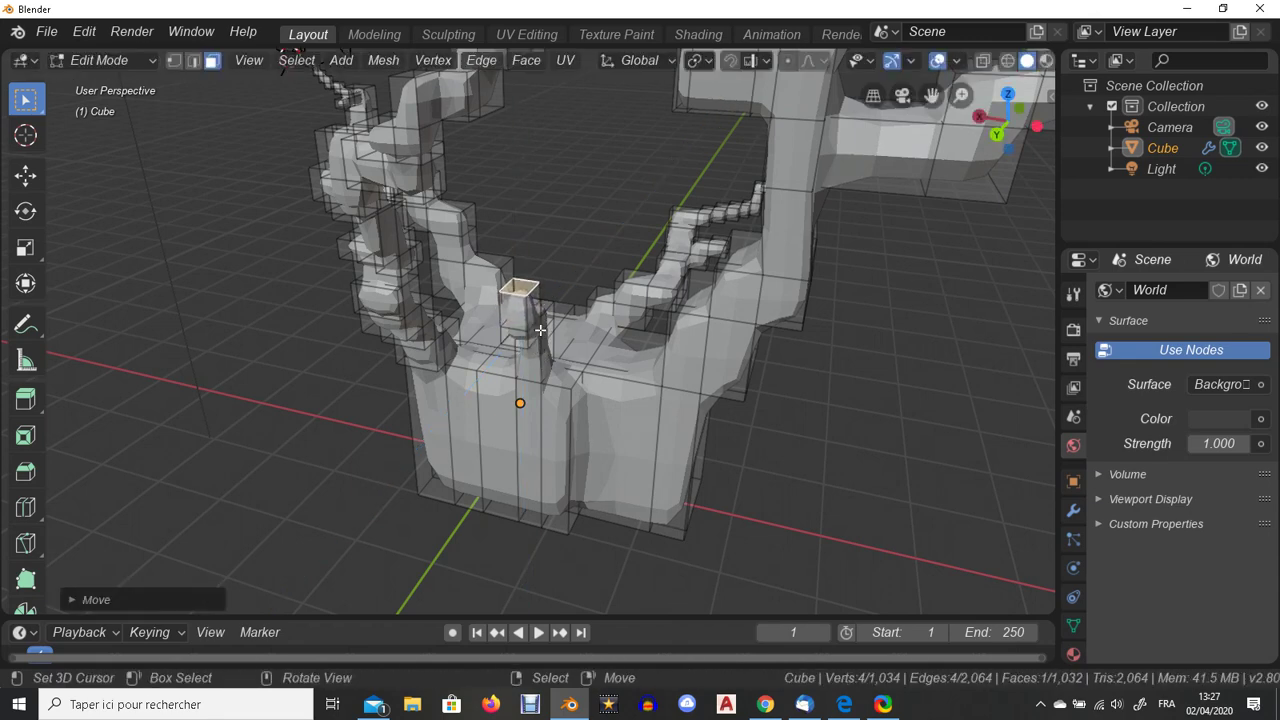
# - Extrude the branch's top upward about 0.3 m, then step it outward from a side face and upward again
pyautogui.press('e')
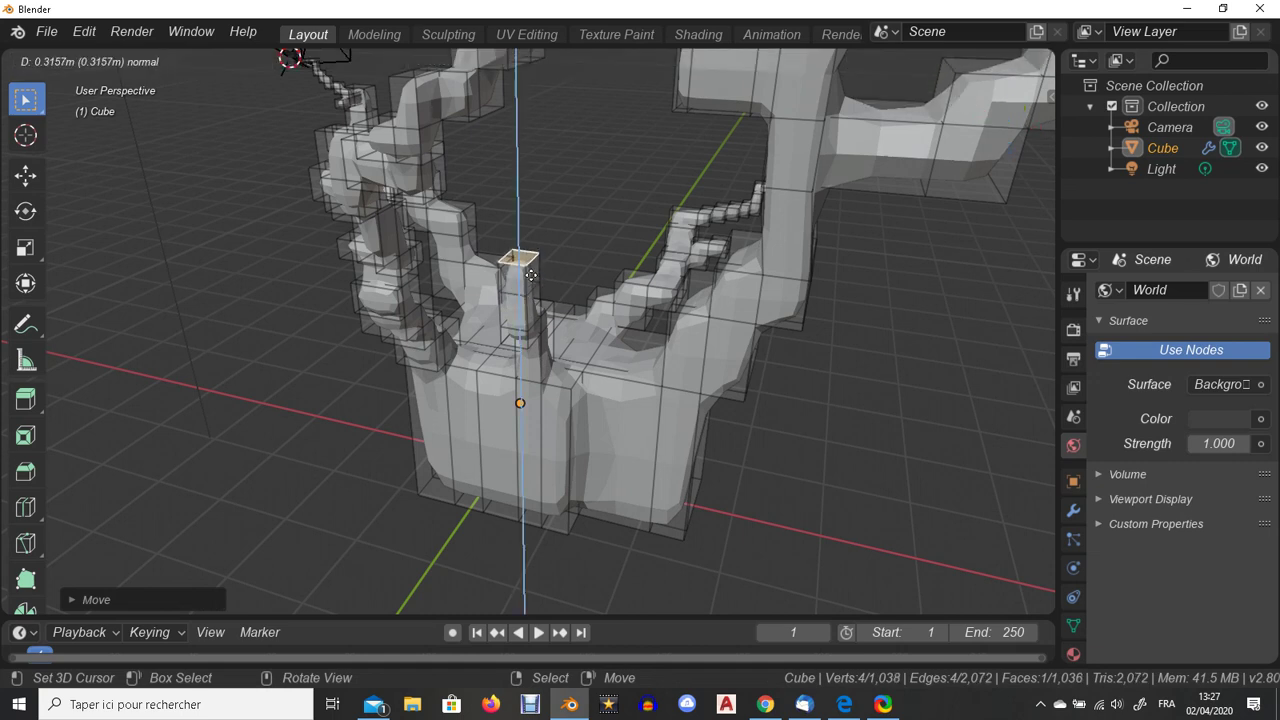
pyautogui.click(515, 268)
pyautogui.press('e')
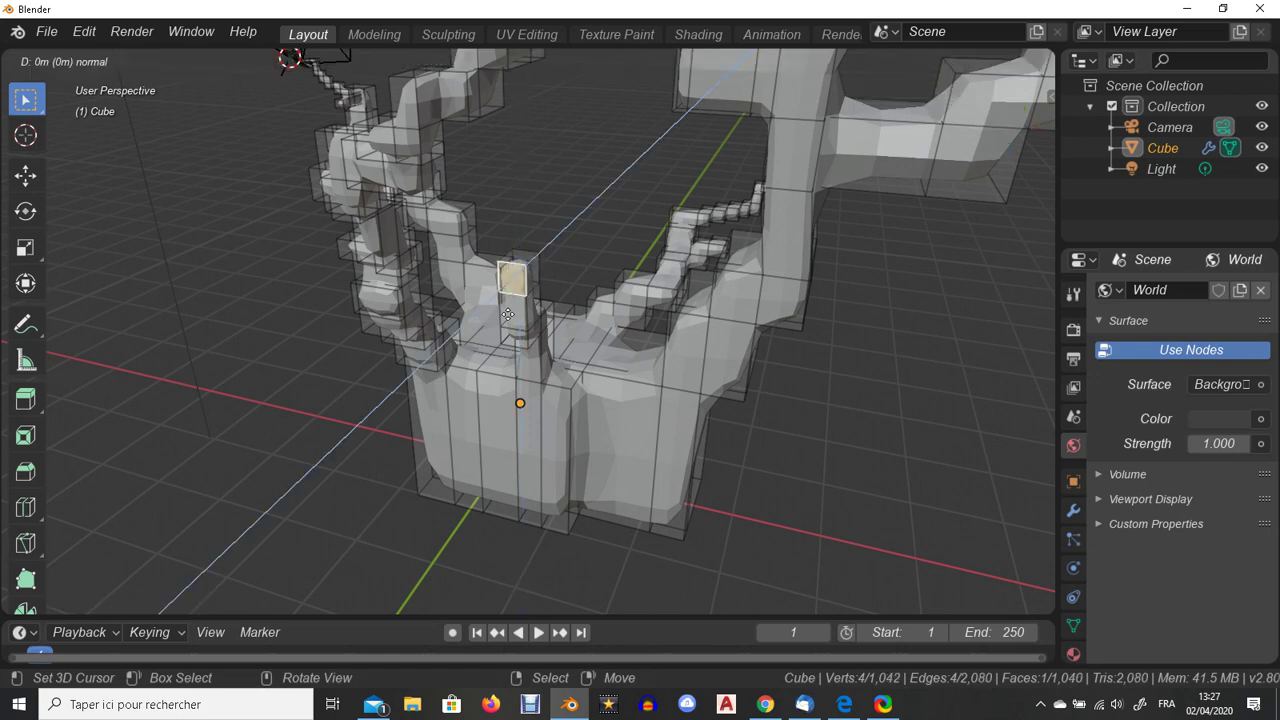
pyautogui.click(499, 312)
pyautogui.rightClick(505, 268)
pyautogui.press('e')
pyautogui.click(498, 231)
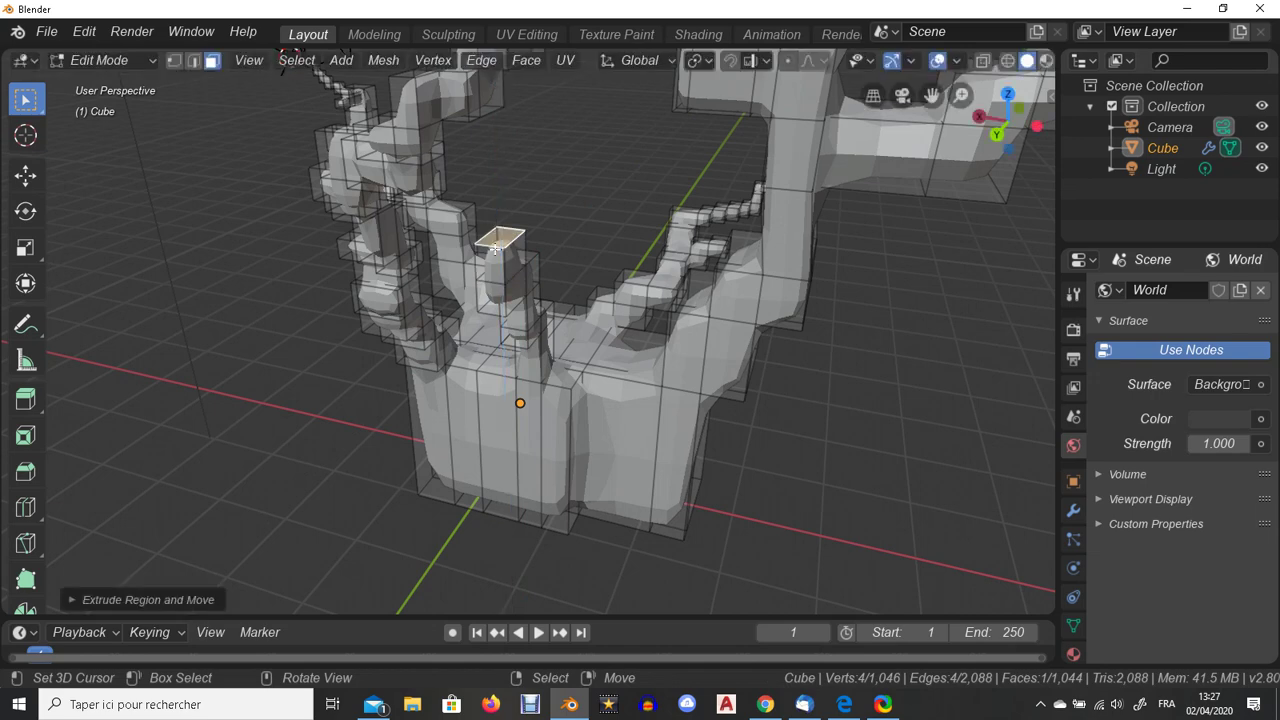
# - Extrude another sideways offset near the branch's tip and raise its top face with two upward extrusions
pyautogui.press('e')
pyautogui.click(480, 256)
pyautogui.click(480, 256)
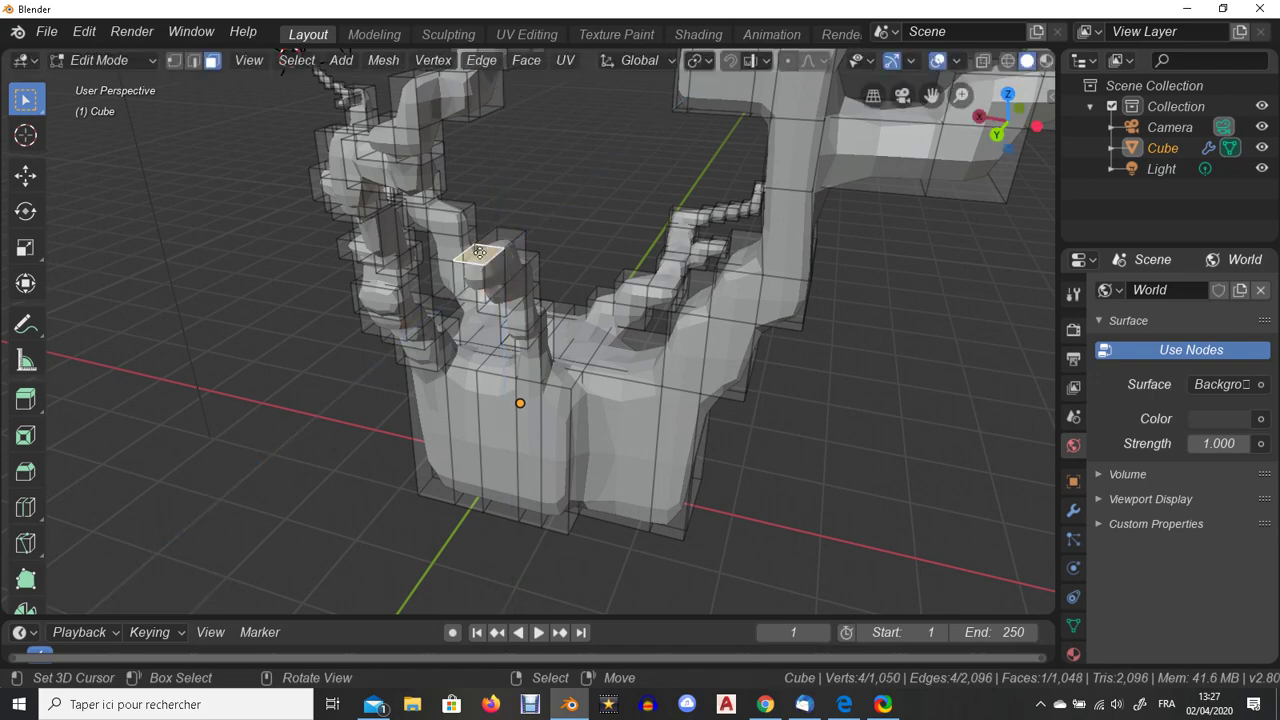
pyautogui.press('e')
pyautogui.click(478, 240)
pyautogui.press('e')
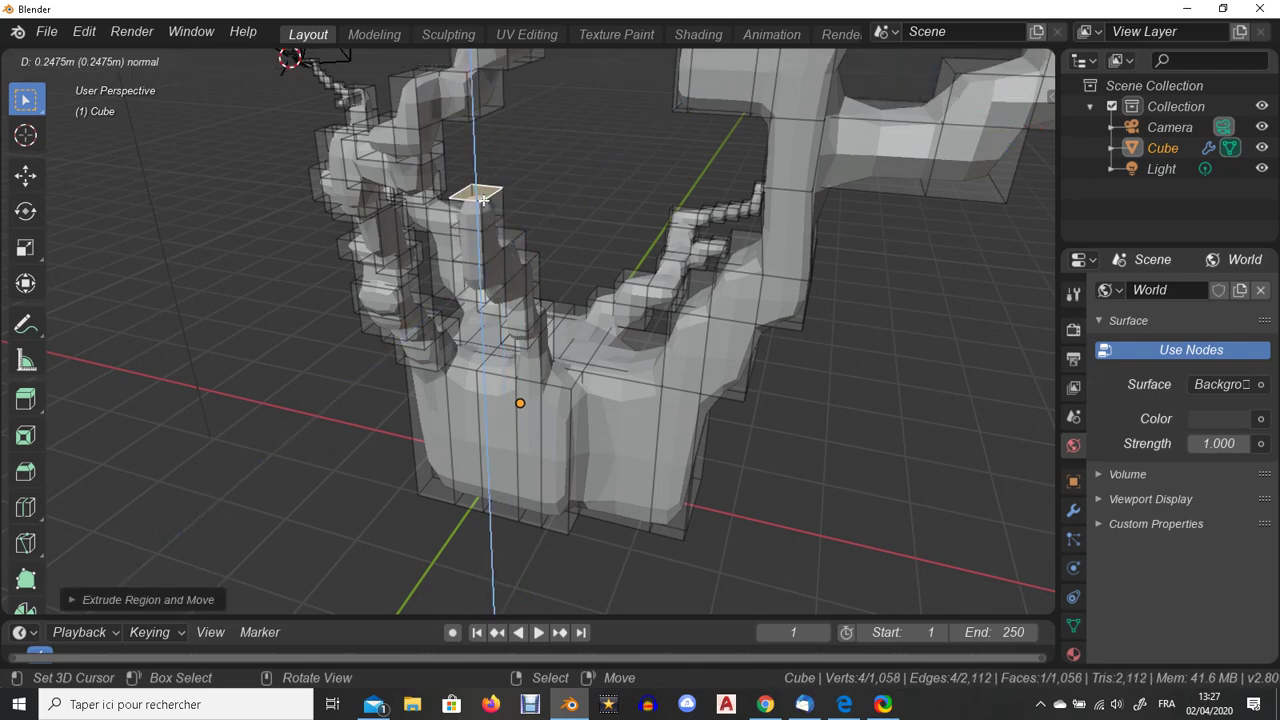
pyautogui.click(476, 214)
# - Widen the branch's tip by extruding its side faces outward, then extrude the top upward
pyautogui.press('e')
pyautogui.click(471, 226)
pyautogui.press('e')
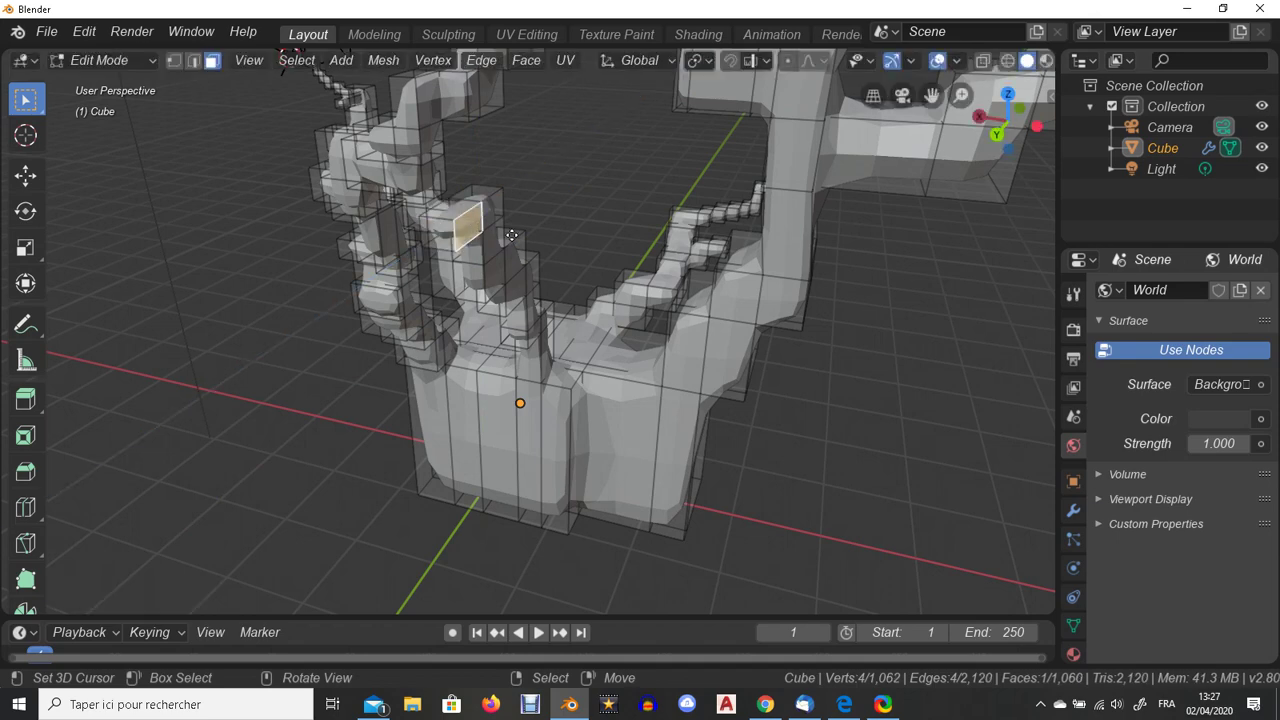
pyautogui.click(510, 236)
pyautogui.press('e')
pyautogui.click(504, 172)
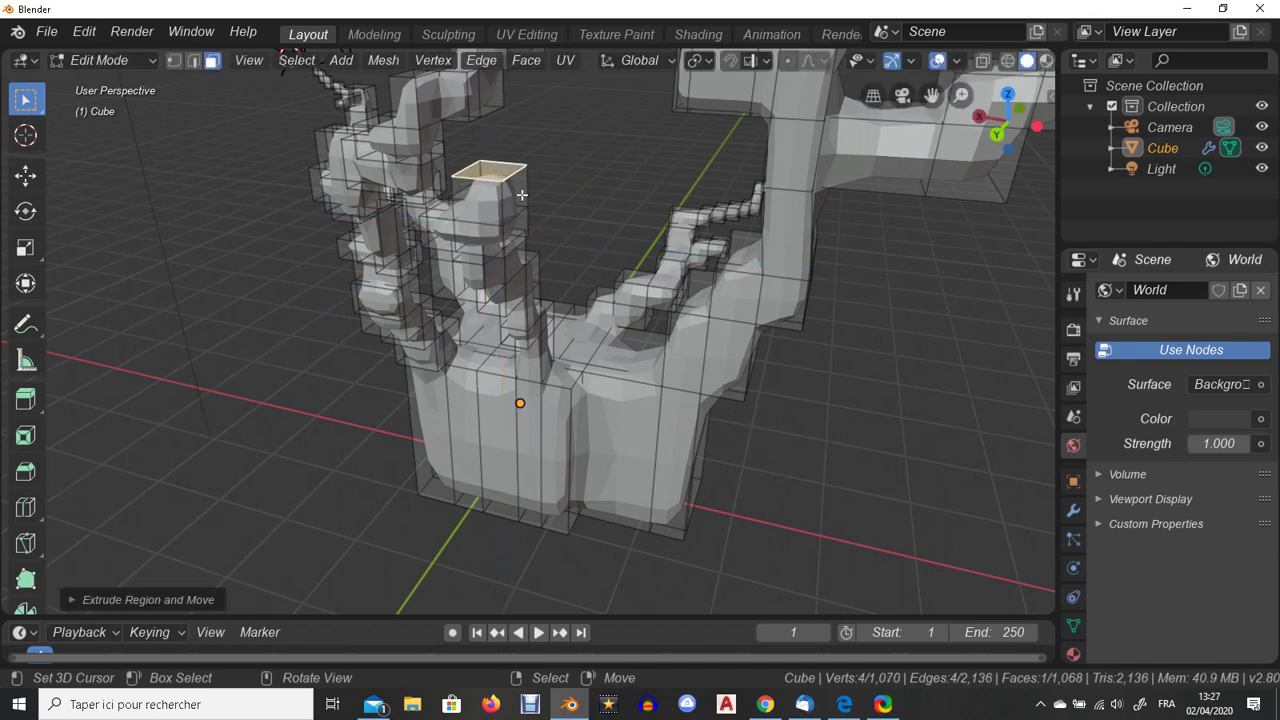
# - Bend the branch's tip toward the large trunk with sideways, upward and sideways extrusions, then return to Object Mode
pyautogui.click(540, 197)
pyautogui.press('e')
pyautogui.click(550, 201)
pyautogui.click(523, 172)
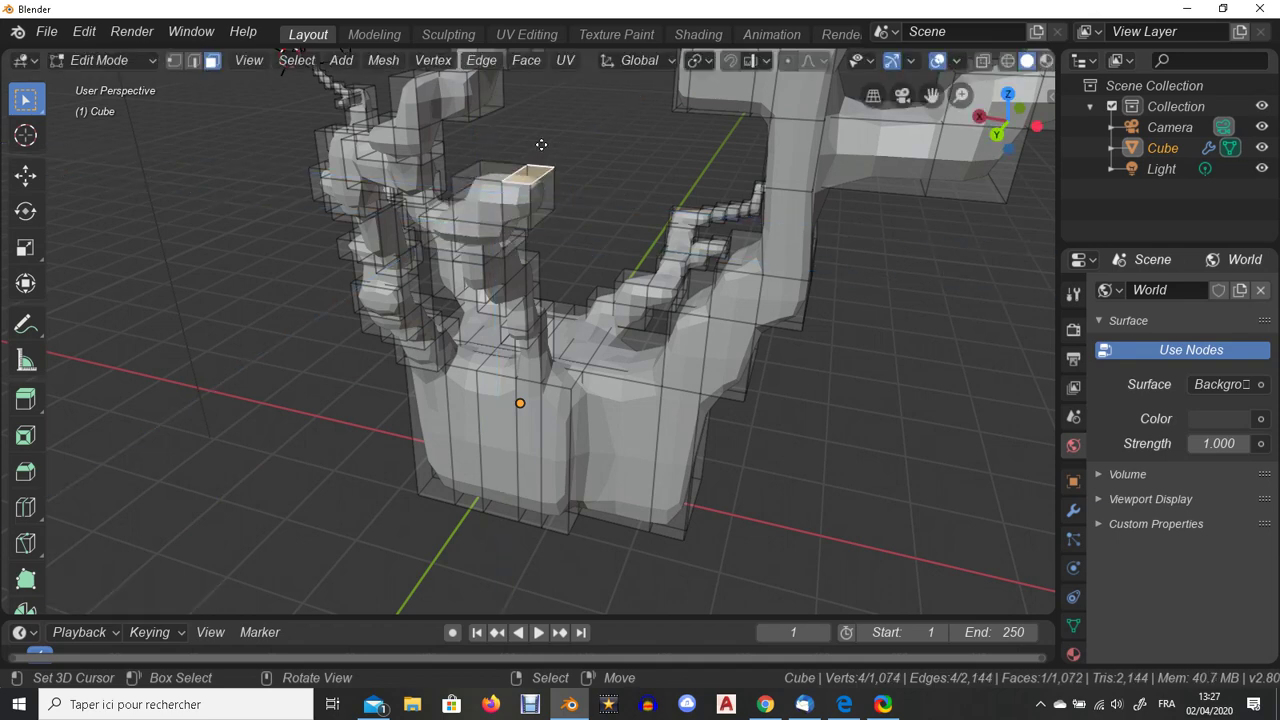
pyautogui.press('e')
pyautogui.click(541, 148)
pyautogui.click(553, 160)
pyautogui.press('e')
pyautogui.click(541, 211)
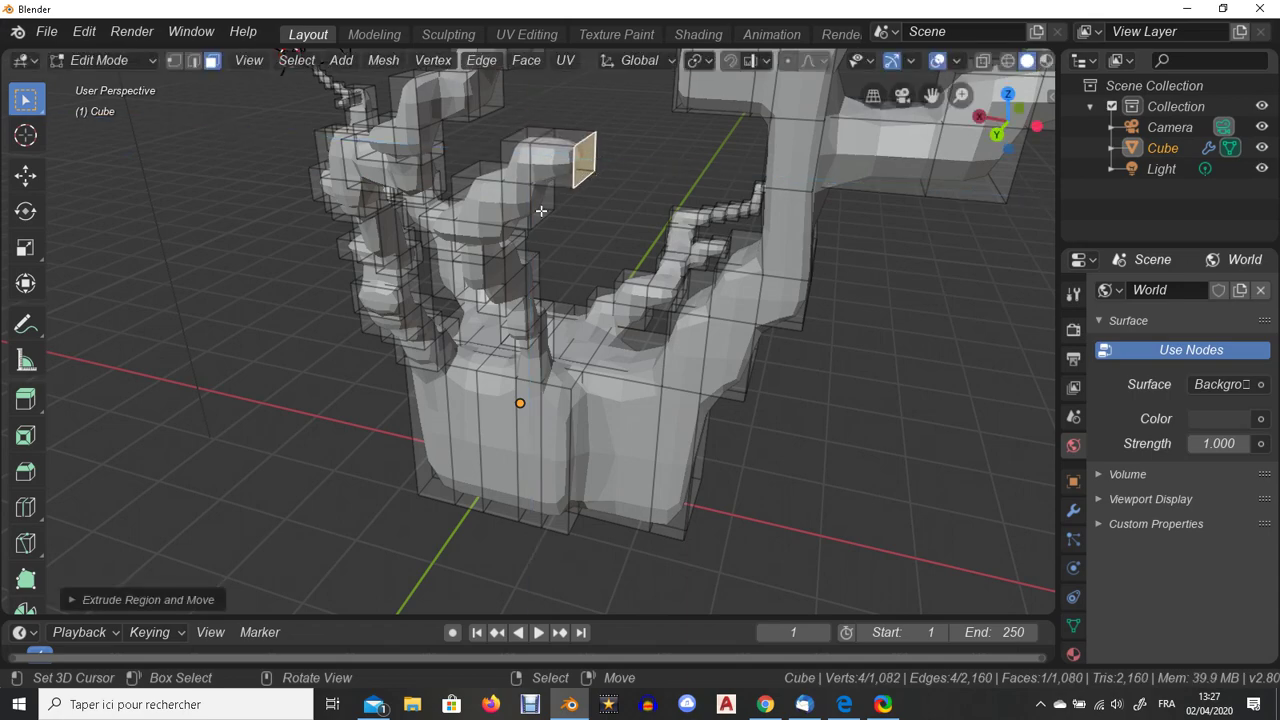
pyautogui.scroll(-3, 560, 208)
pyautogui.scroll(3, 523, 226)
pyautogui.press('Tab')
pyautogui.moveTo(495, 248); pyautogui.dragTo(640, 347, button='middle')
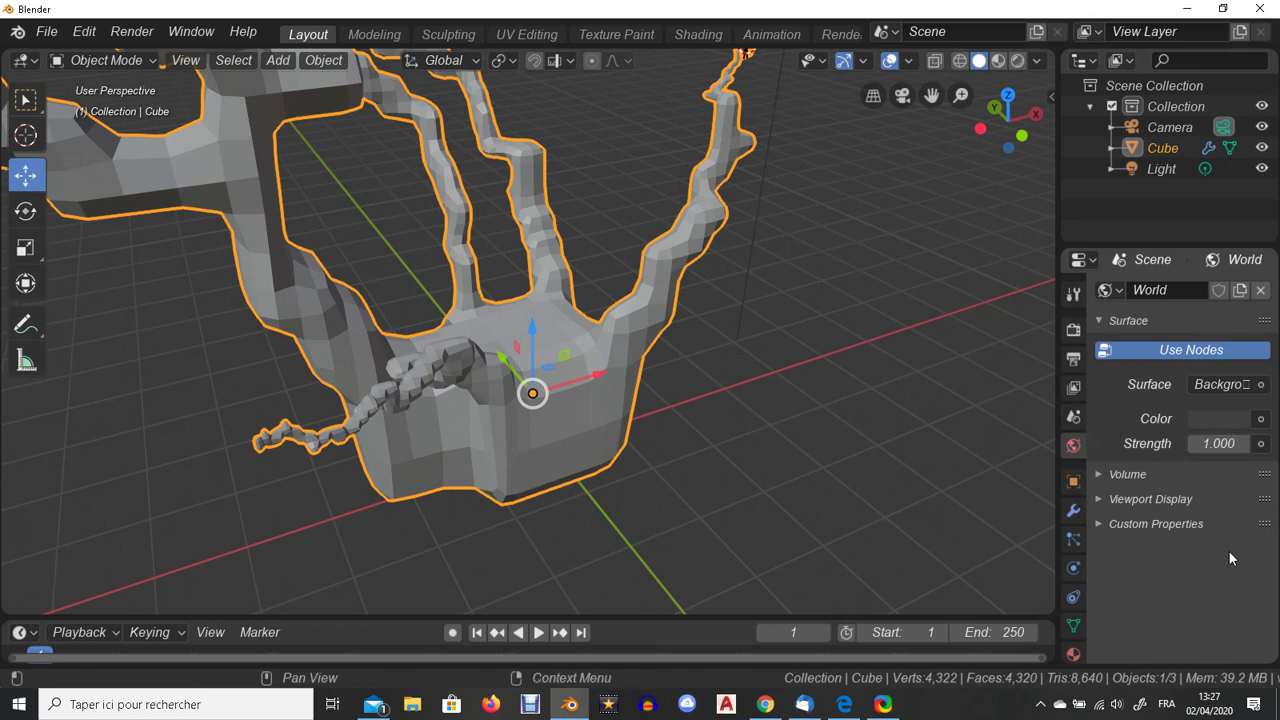
# - Open the preferences, try an interface Resolution Scale of 1.11 and set it back to 1.2
pyautogui.click(84, 33)
pyautogui.click(129, 304)
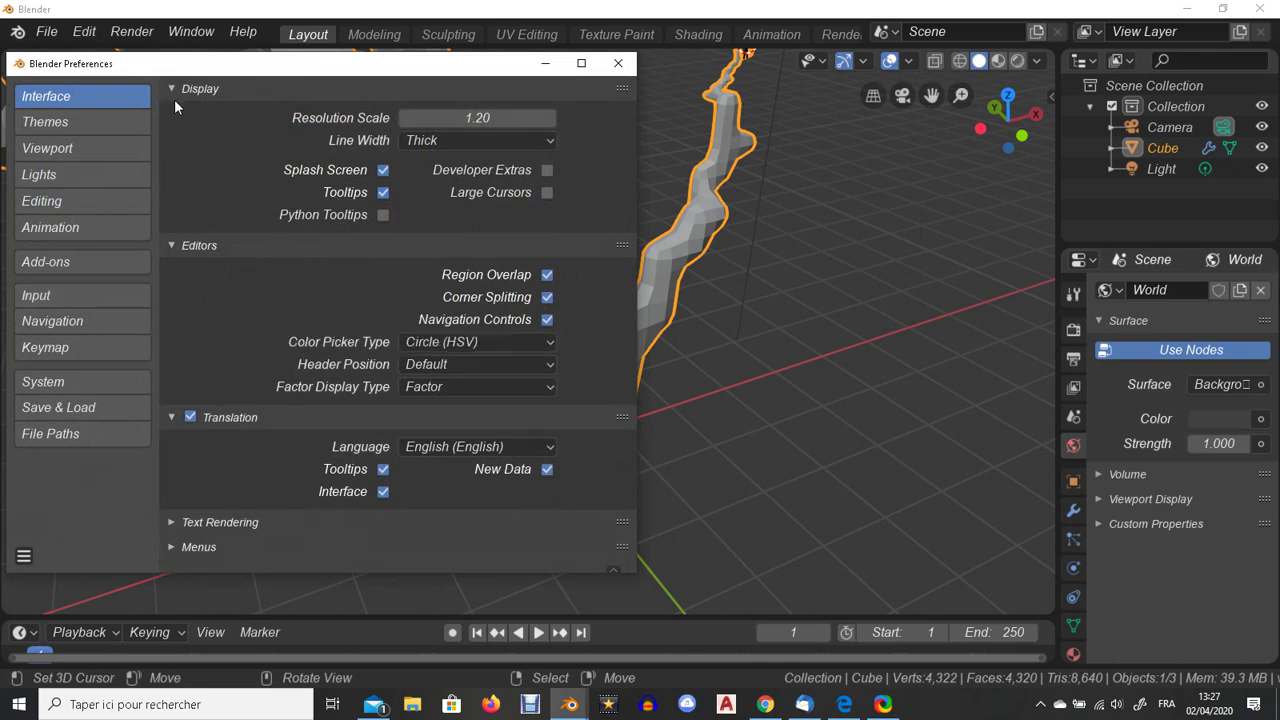
pyautogui.moveTo(445, 120); pyautogui.dragTo(400, 120)
pyautogui.click(471, 115)
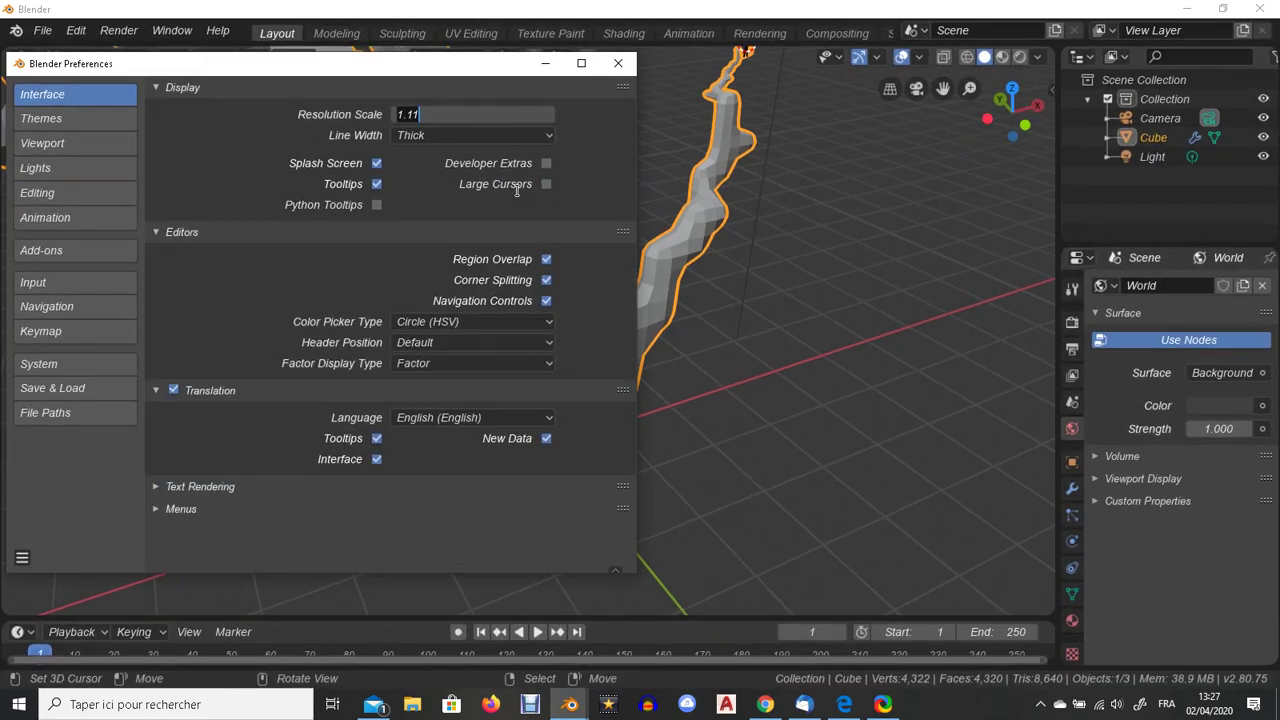
pyautogui.write('1.2')
pyautogui.press('Return')
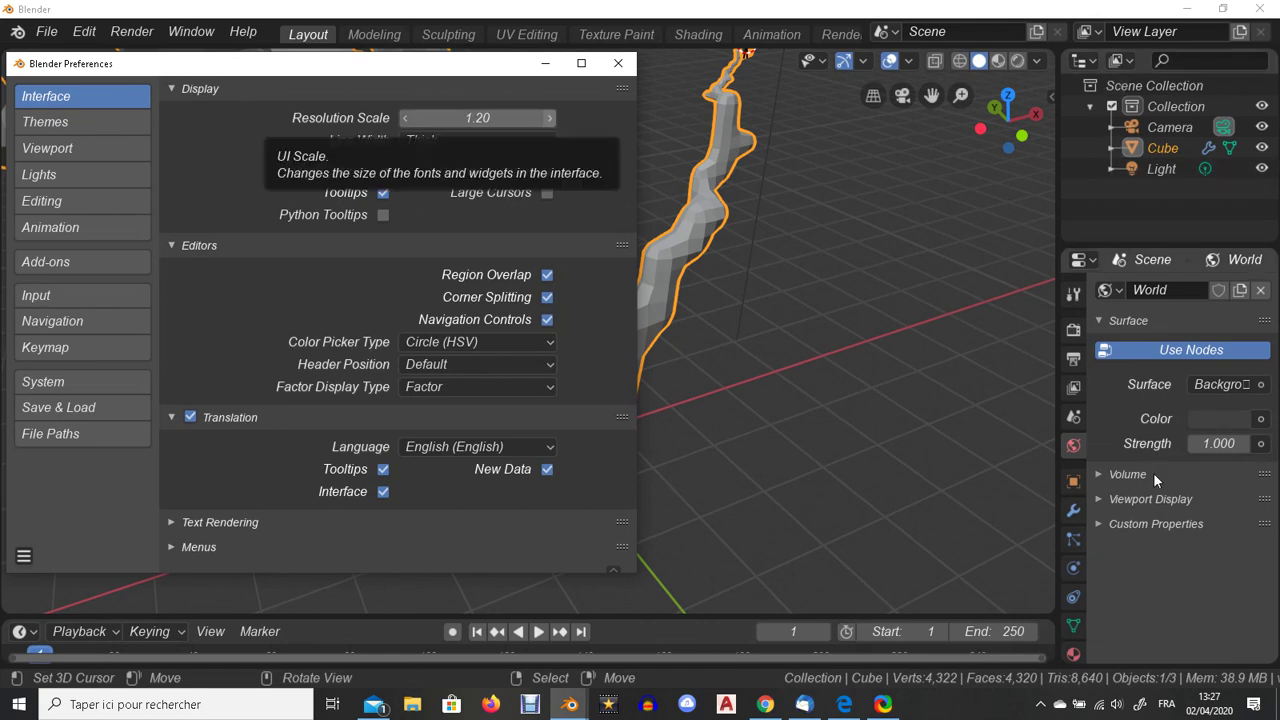
# - Review the interface Line Width options, keep Thick selected, and show the theme settings
pyautogui.click(493, 140)
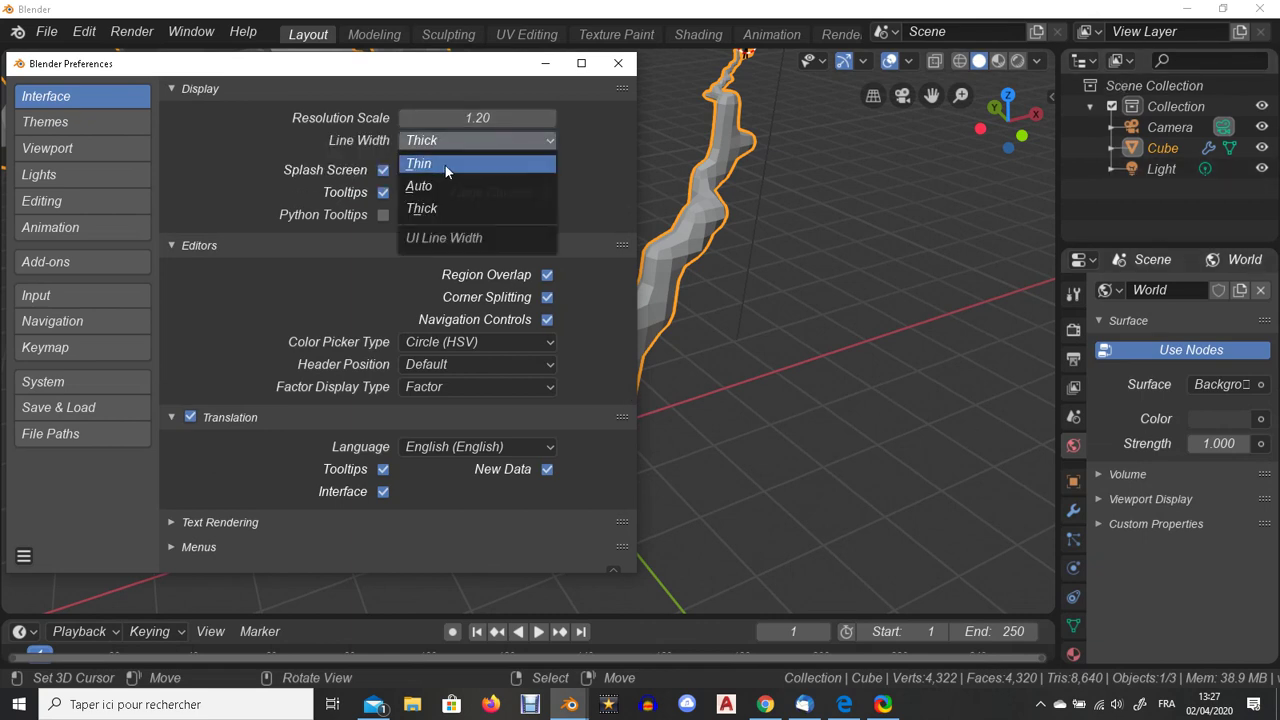
pyautogui.click(437, 206)
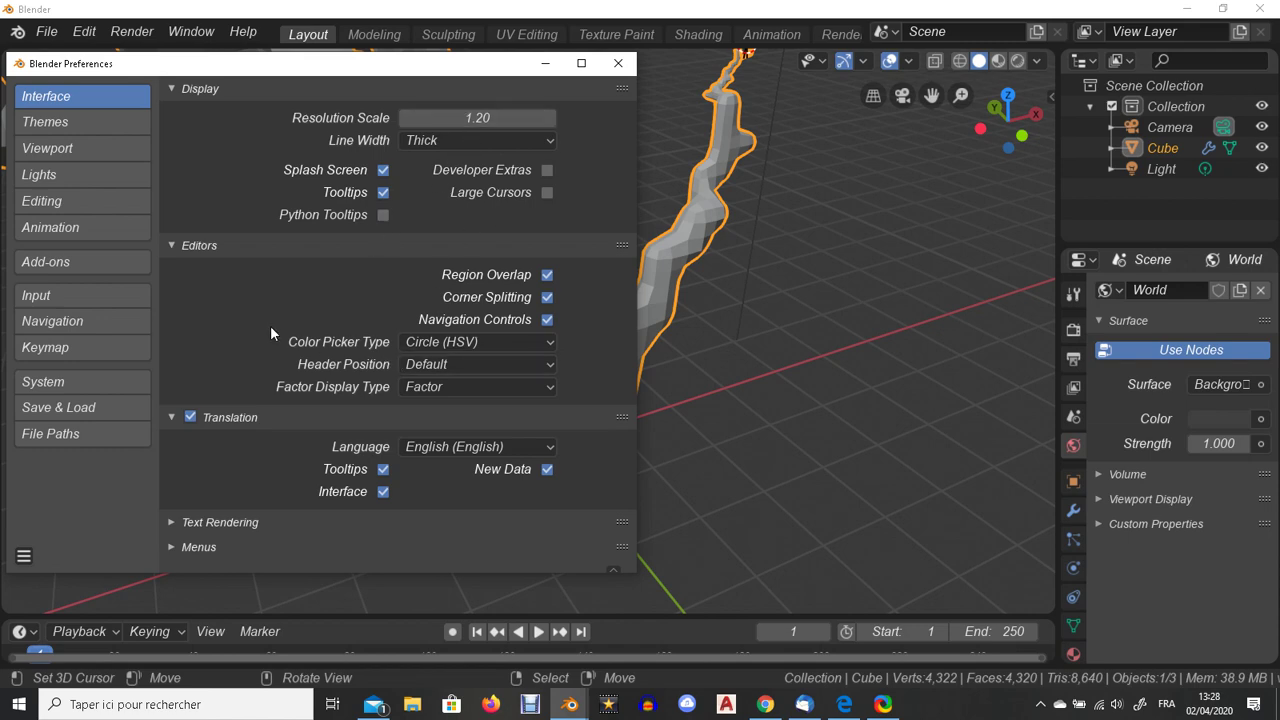
pyautogui.click(69, 124)
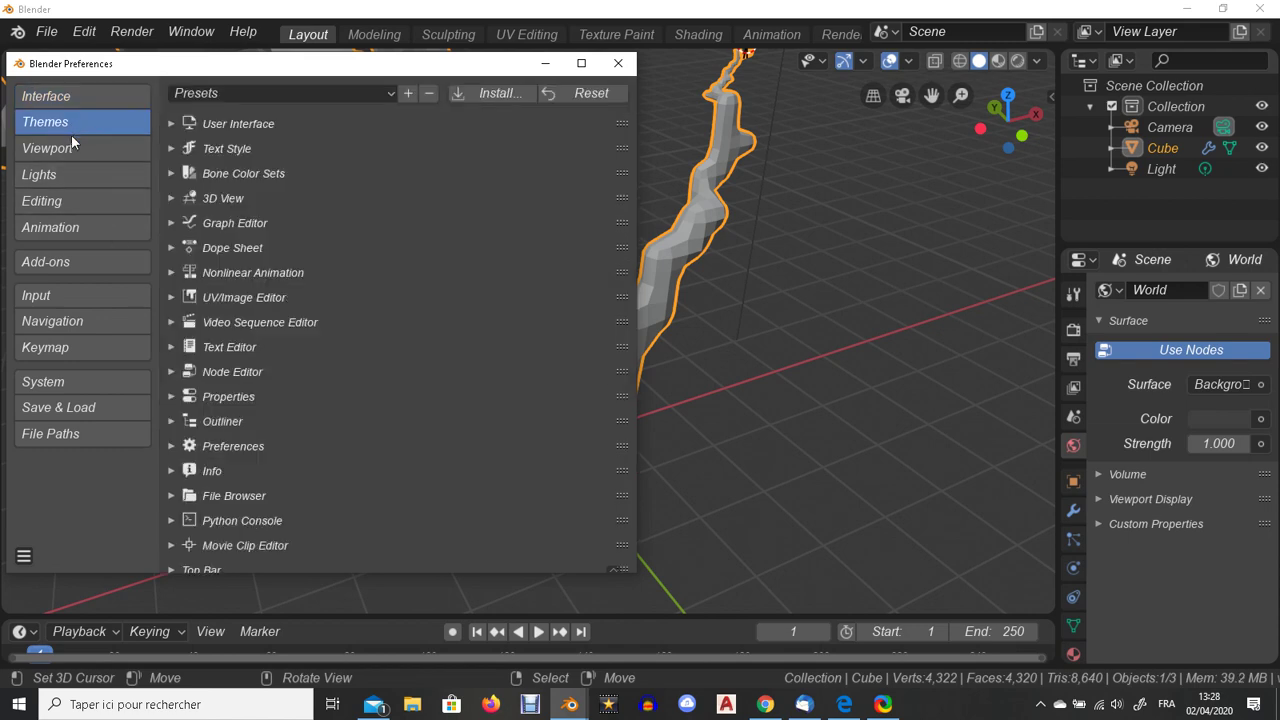
# - Expand the theme's Text Style settings and set the Panel Title text to 15 points
pyautogui.click(70, 148)
pyautogui.click(72, 122)
pyautogui.click(238, 150)
pyautogui.moveTo(477, 223); pyautogui.dragTo(488, 223)
pyautogui.moveTo(472, 407)
pyautogui.mouseDown()
pyautogui.moveTo(452, 407)
pyautogui.moveTo(480, 407)
pyautogui.moveTo(467, 407)
pyautogui.mouseUp()
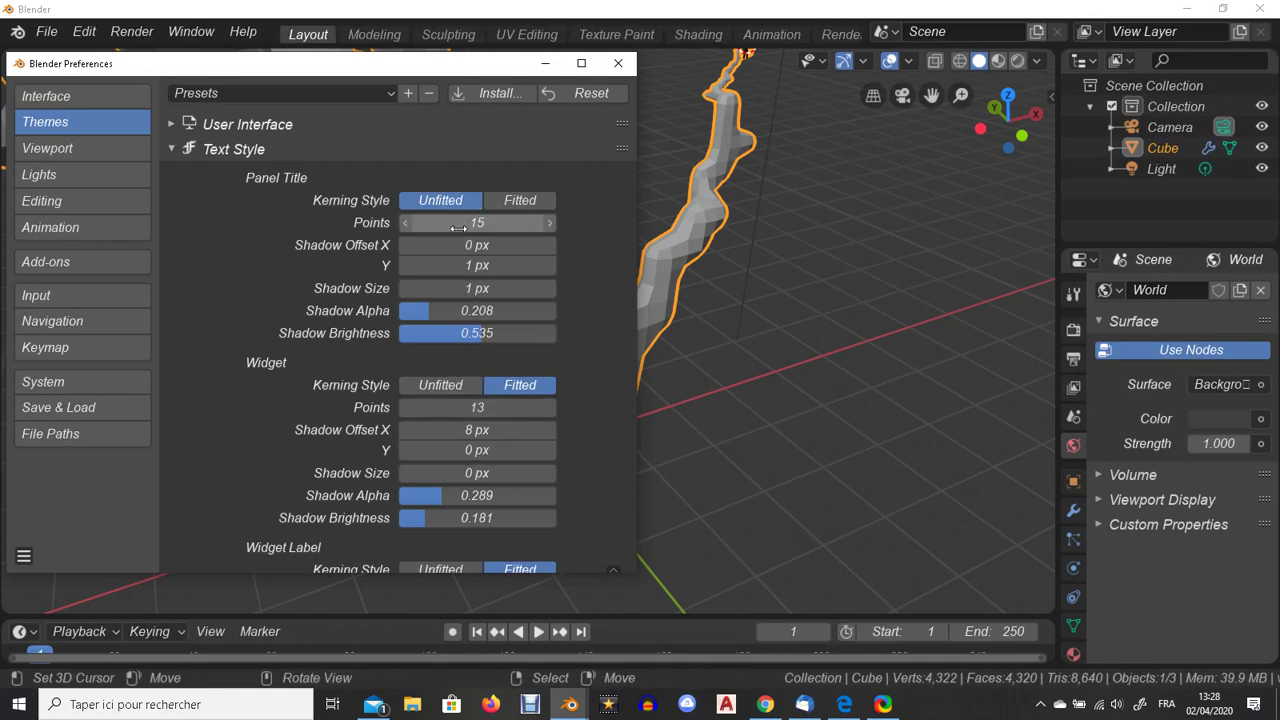
pyautogui.moveTo(445, 216); pyautogui.dragTo(438, 222)
# - Look through the Interface preferences and the theme's Text Style settings for a font option, then collapse Text Style
pyautogui.click(58, 100)
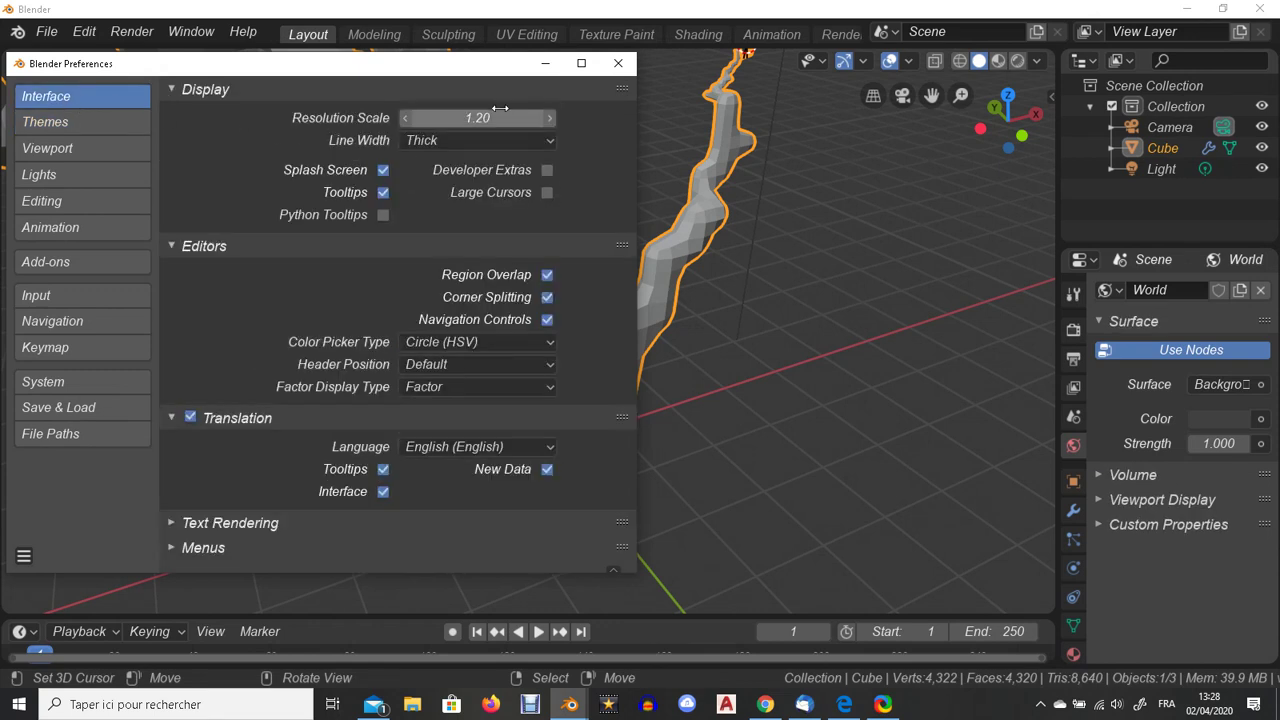
pyautogui.click(45, 121)
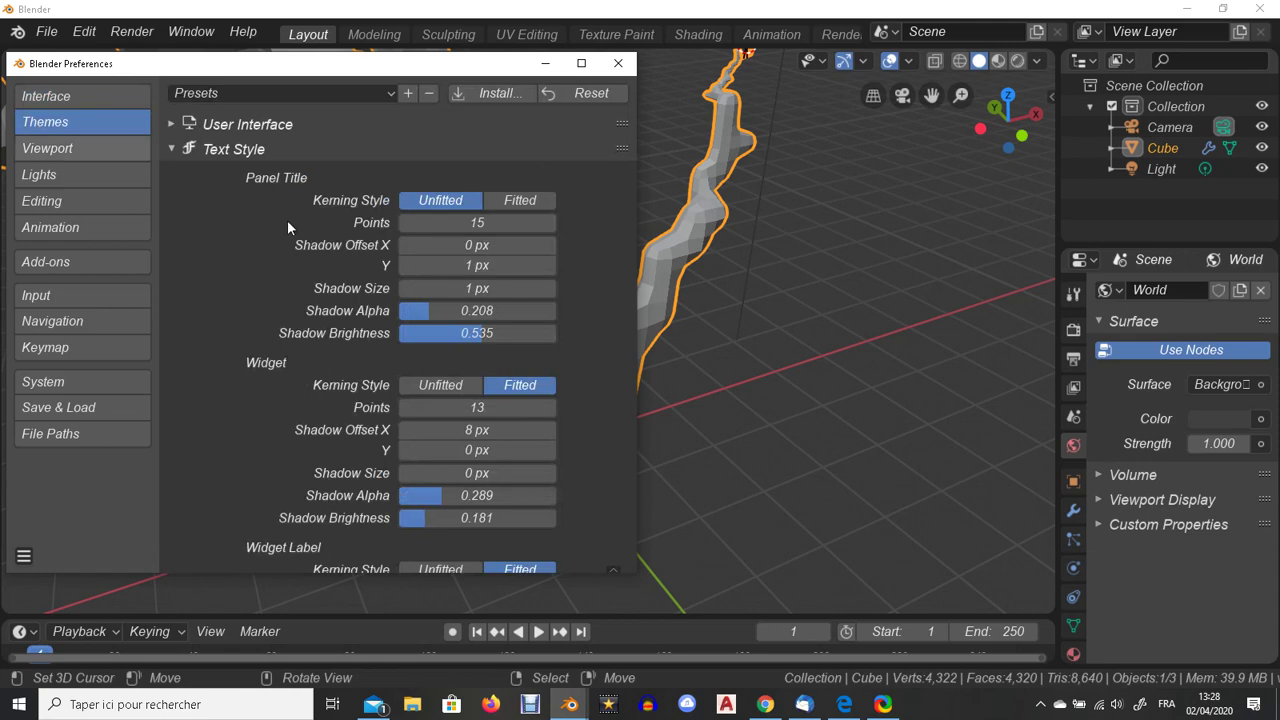
pyautogui.scroll(-5, 287, 220)
pyautogui.scroll(5, 480, 304)
pyautogui.click(95, 100)
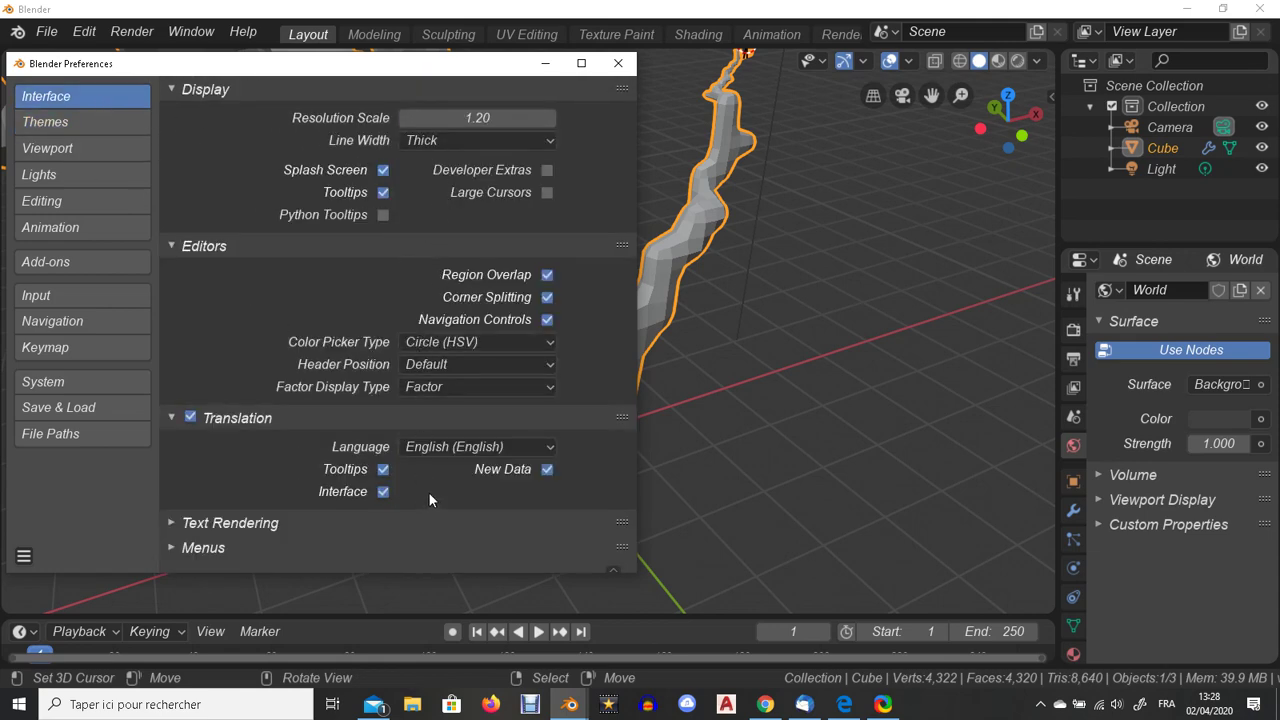
pyautogui.click(463, 140)
pyautogui.click(63, 122)
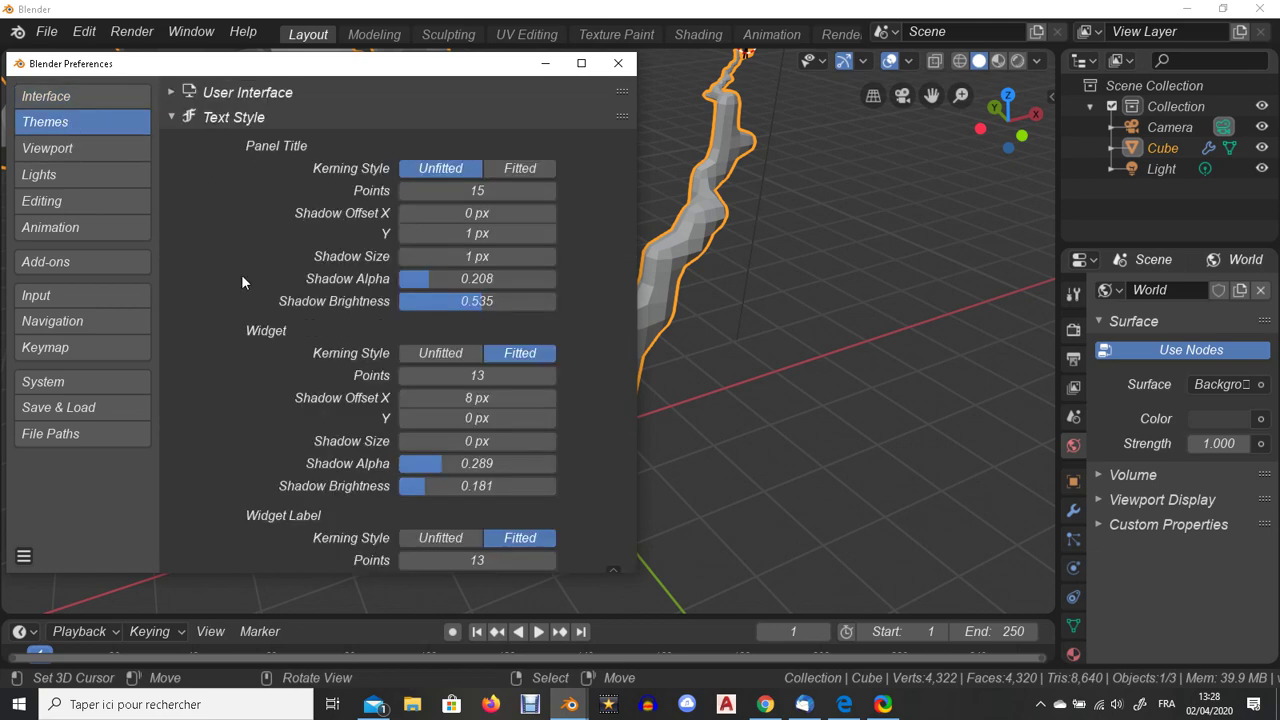
pyautogui.scroll(-1, 365, 272)
pyautogui.scroll(2, 370, 299)
pyautogui.click(171, 147)
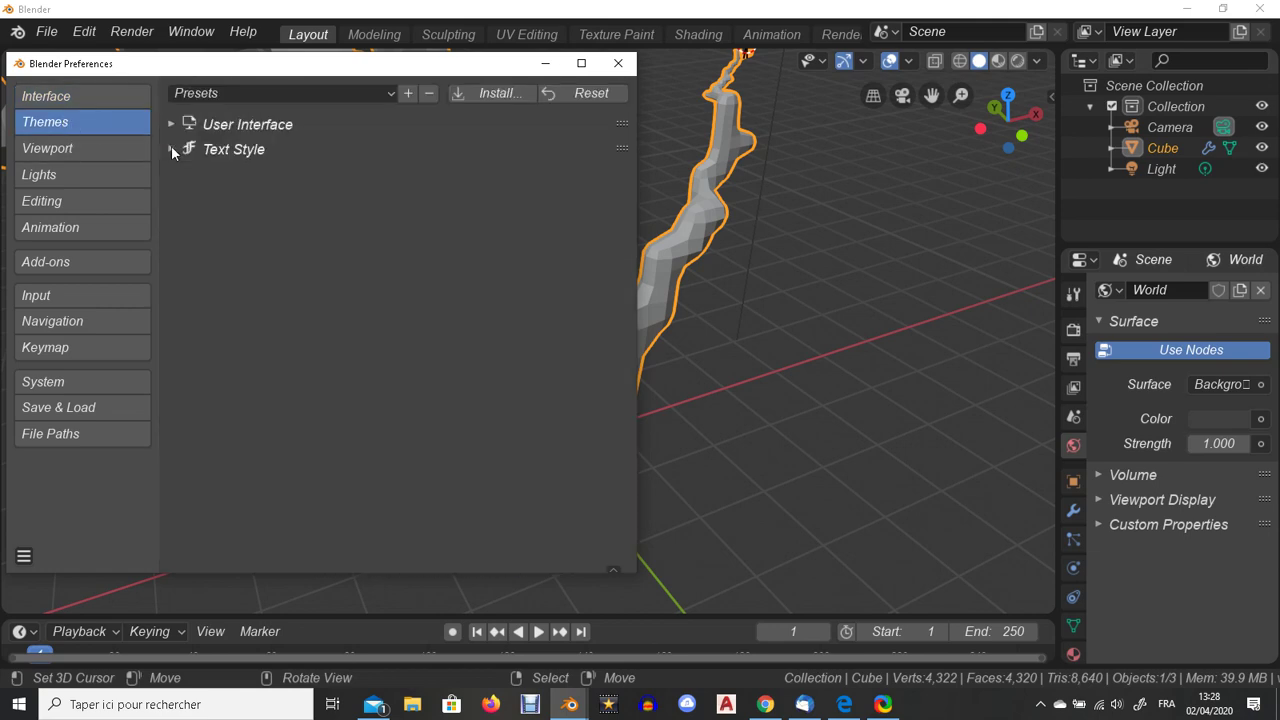
# - Expand the Text Rendering section of the Interface preferences and leave the Menus section collapsed
pyautogui.click(80, 100)
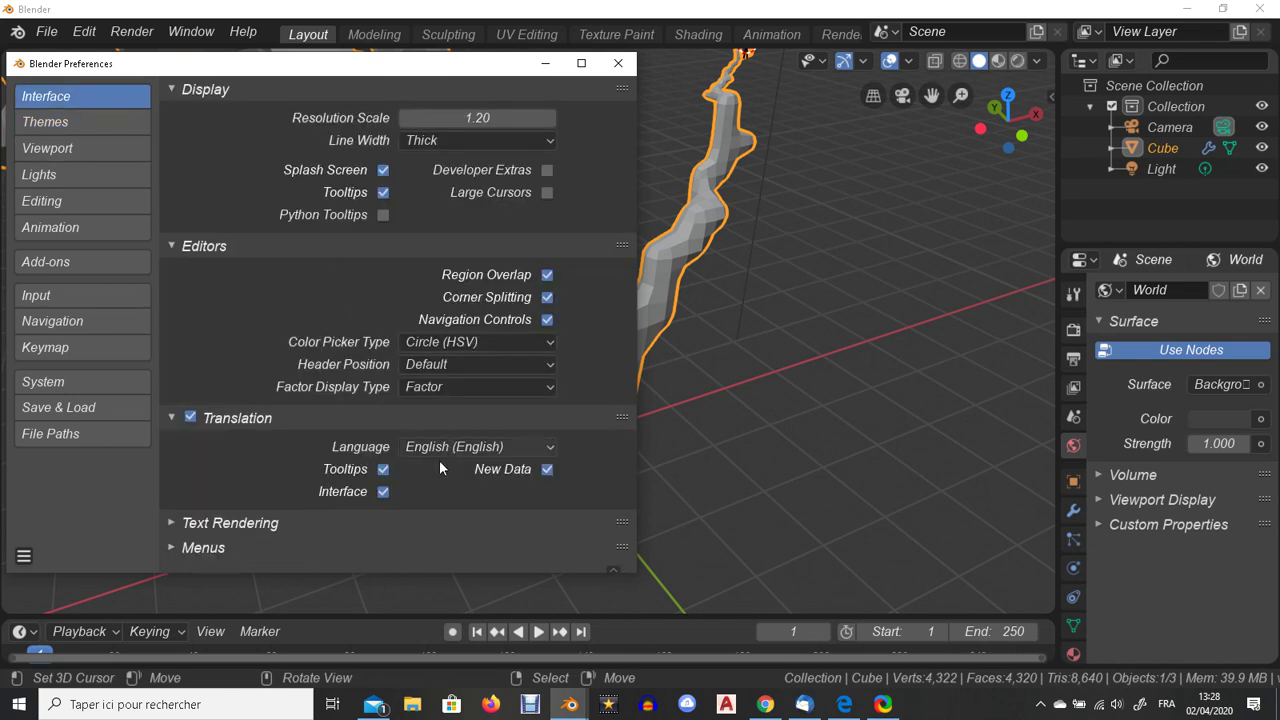
pyautogui.click(182, 547)
pyautogui.scroll(-2, 200, 510)
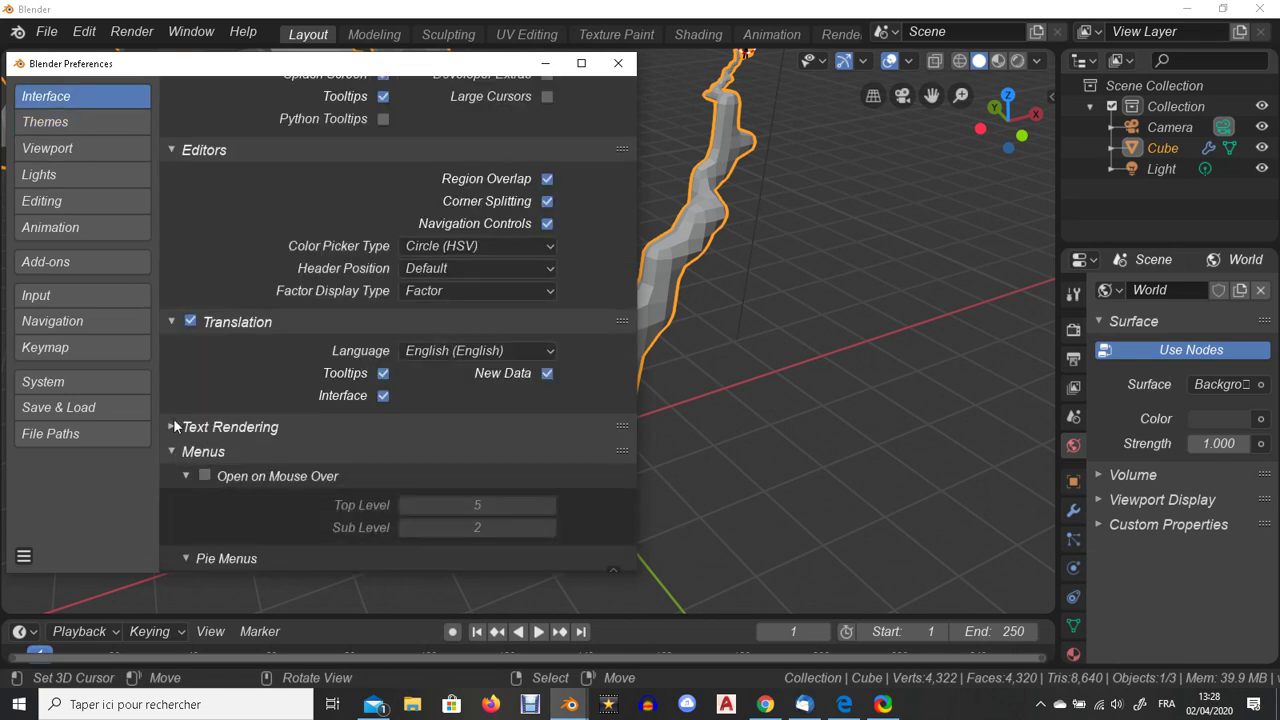
pyautogui.click(174, 426)
pyautogui.scroll(-1, 234, 458)
pyautogui.click(171, 490)
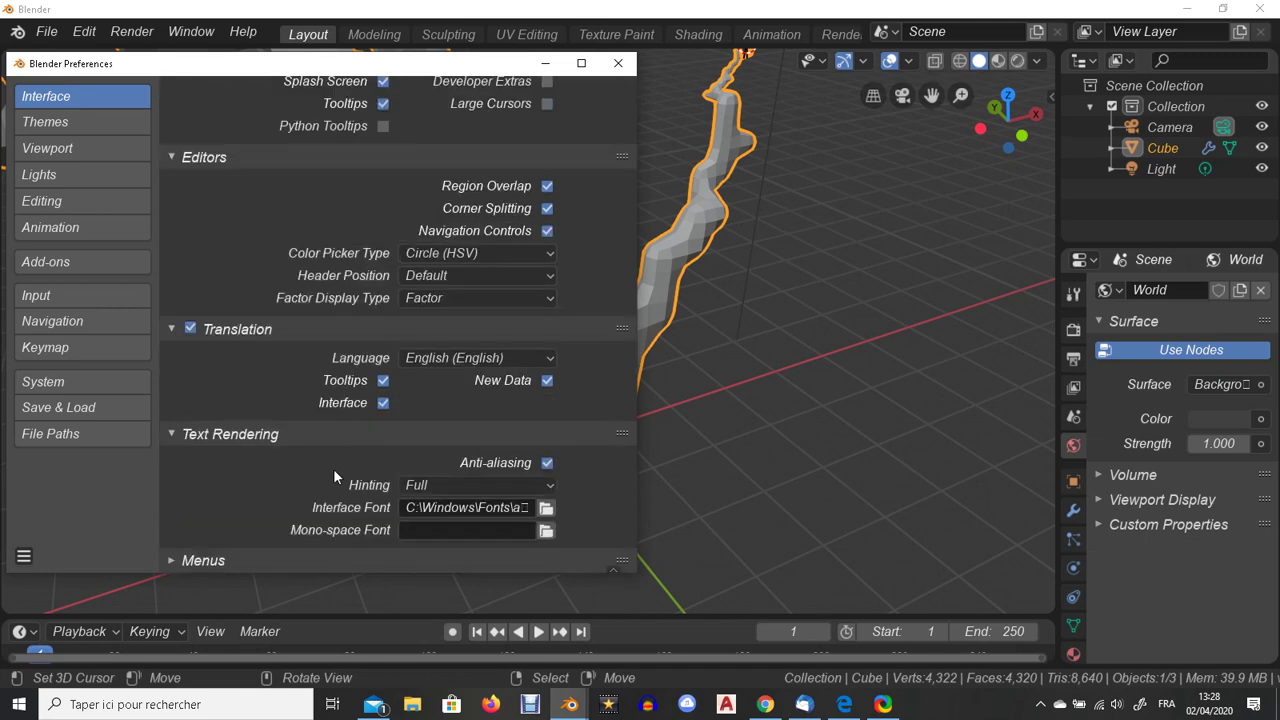
# - Try Slight text hinting and set Hinting back to Full
pyautogui.click(414, 488)
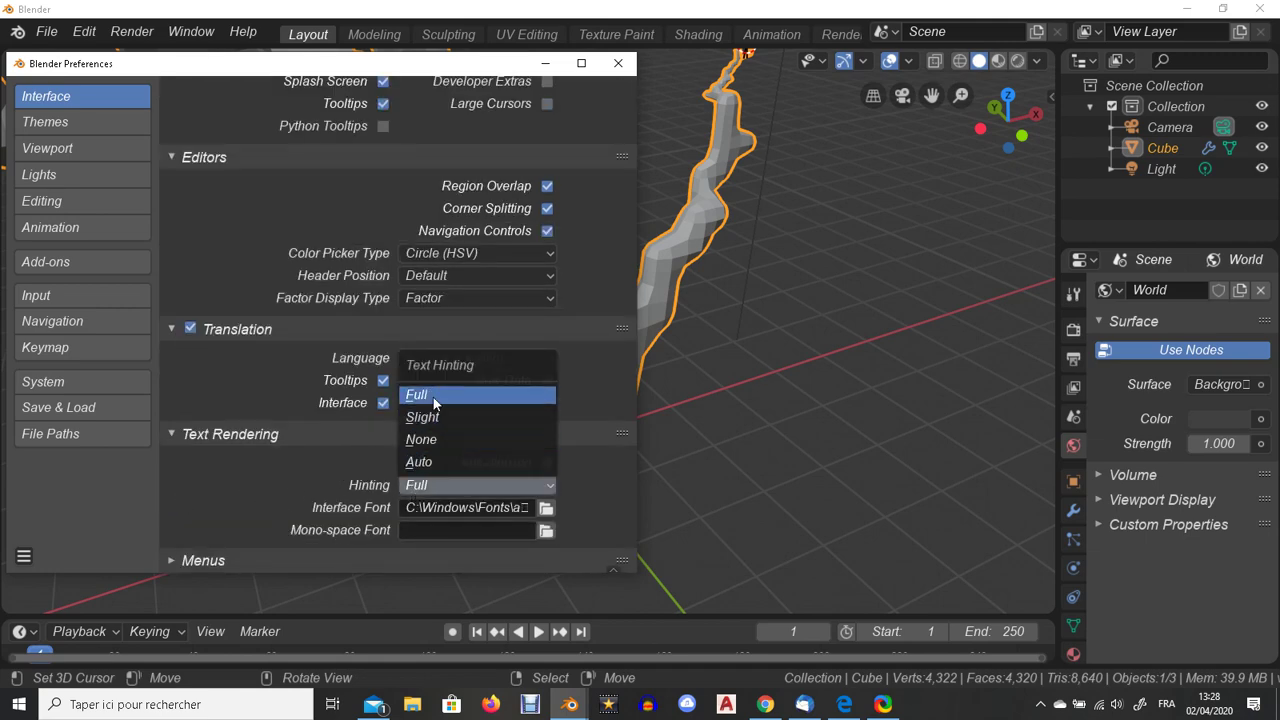
pyautogui.click(434, 424)
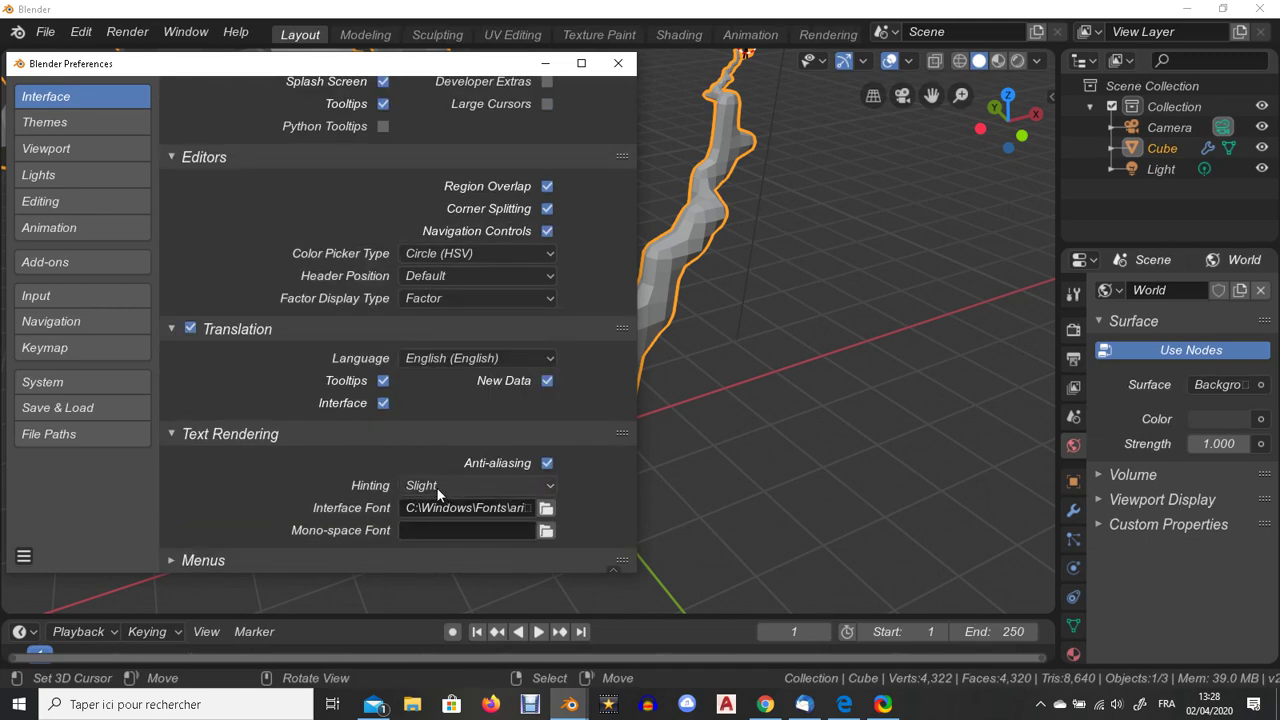
pyautogui.click(437, 488)
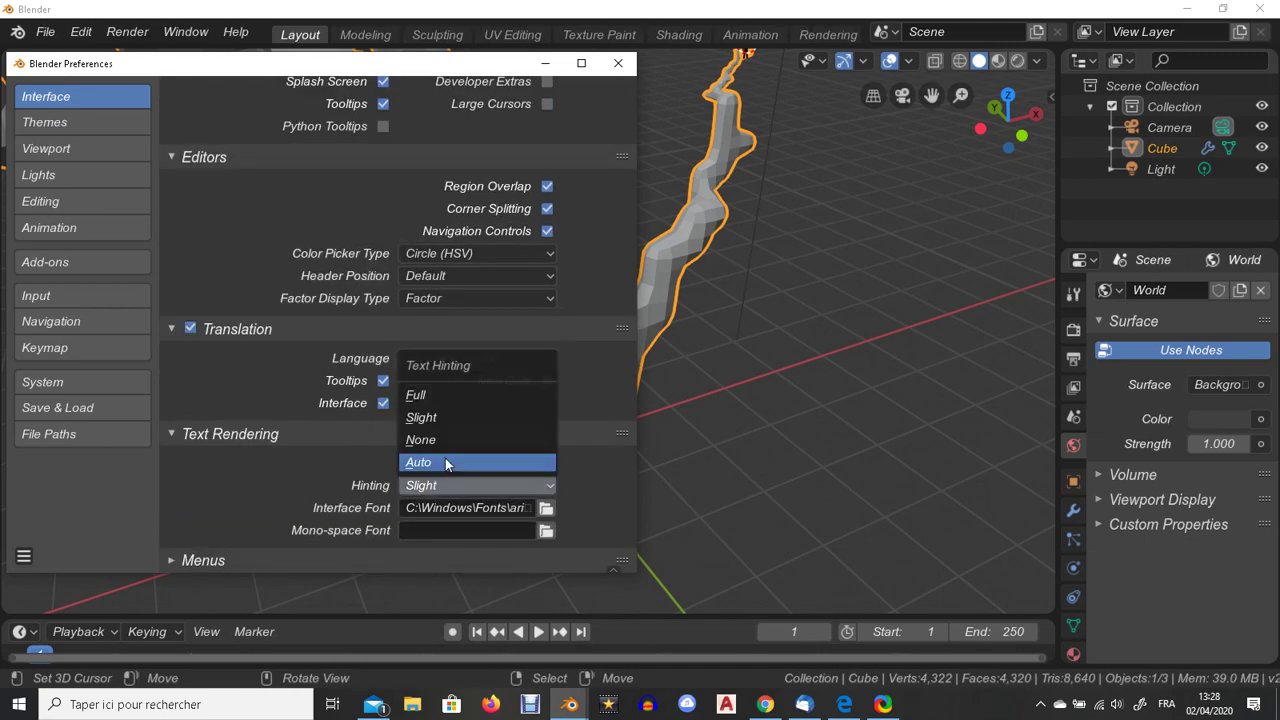
pyautogui.click(424, 397)
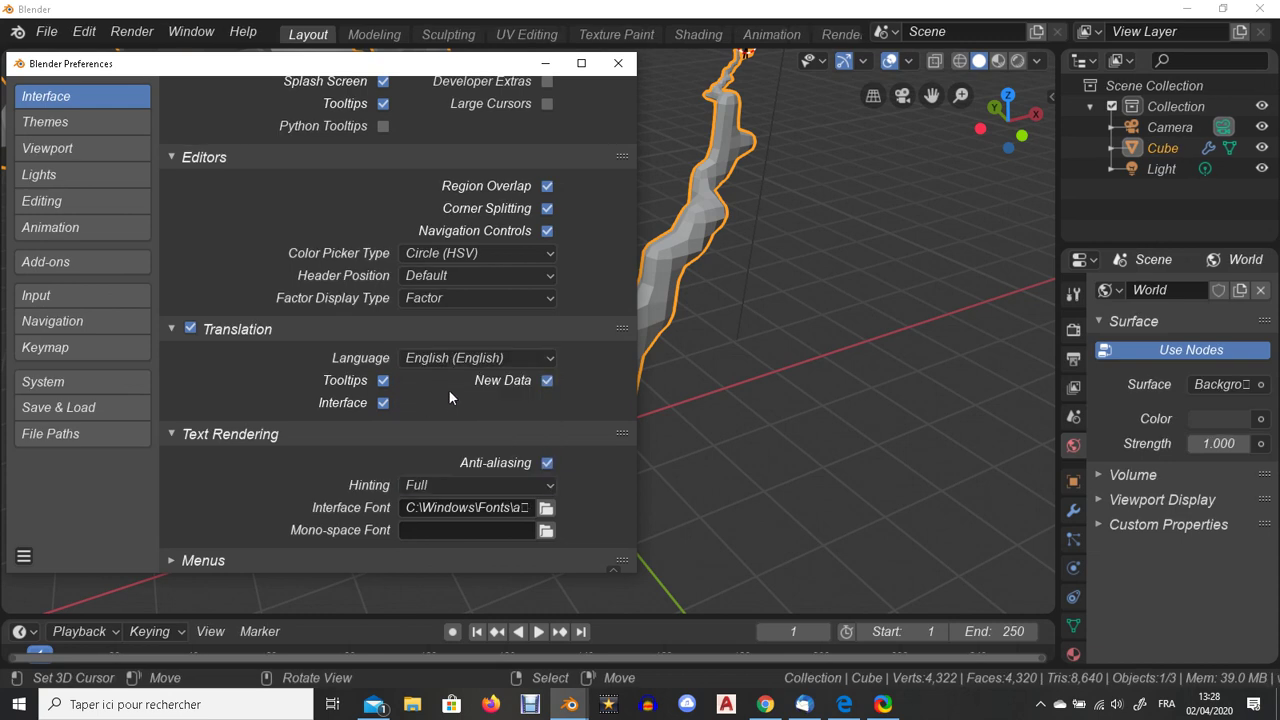
pyautogui.click(441, 486)
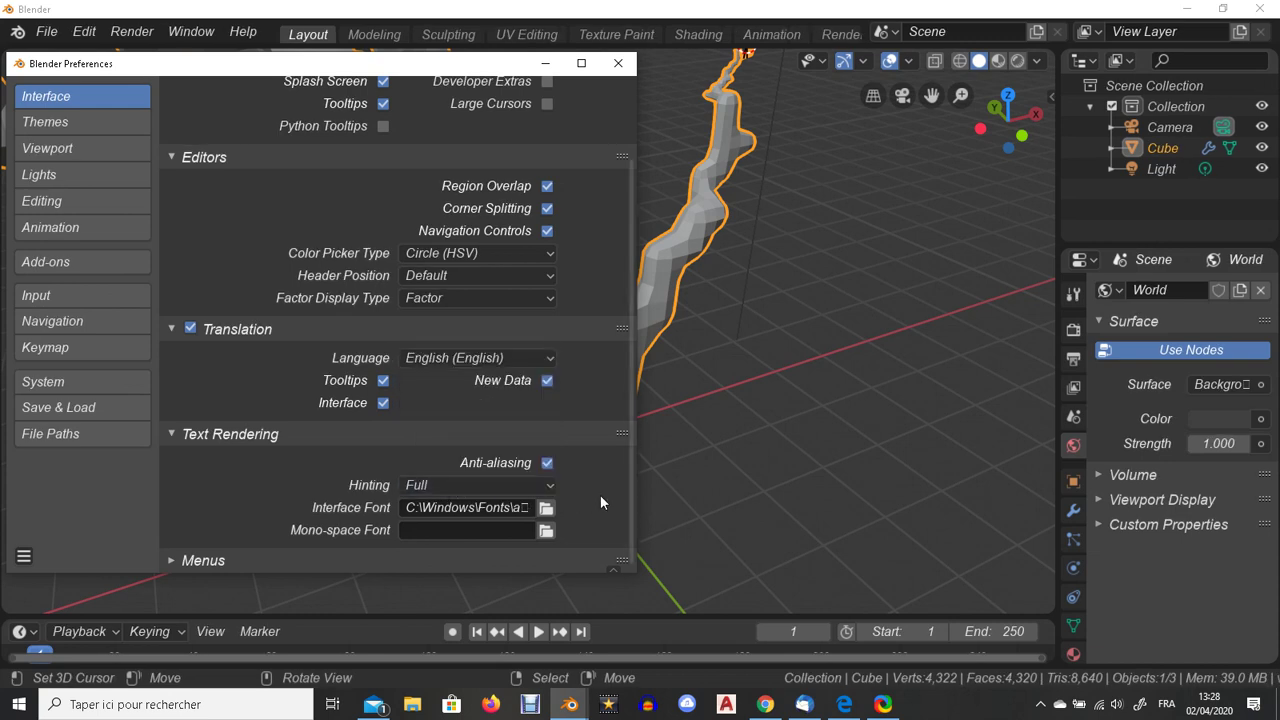
# - Try Carlito-Italic.ttf from C:\Windows\Fonts as the Interface Font
pyautogui.click(546, 508)
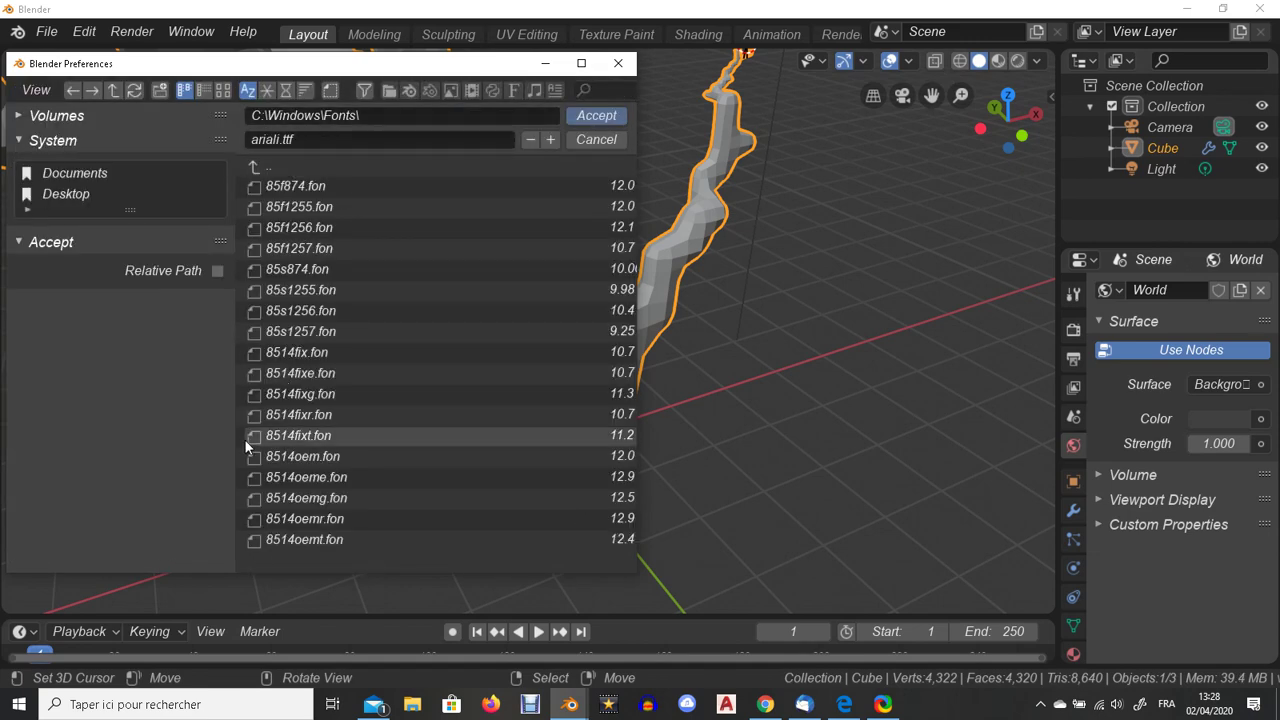
pyautogui.scroll(-4, 445, 331)
pyautogui.scroll(-8, 457, 331)
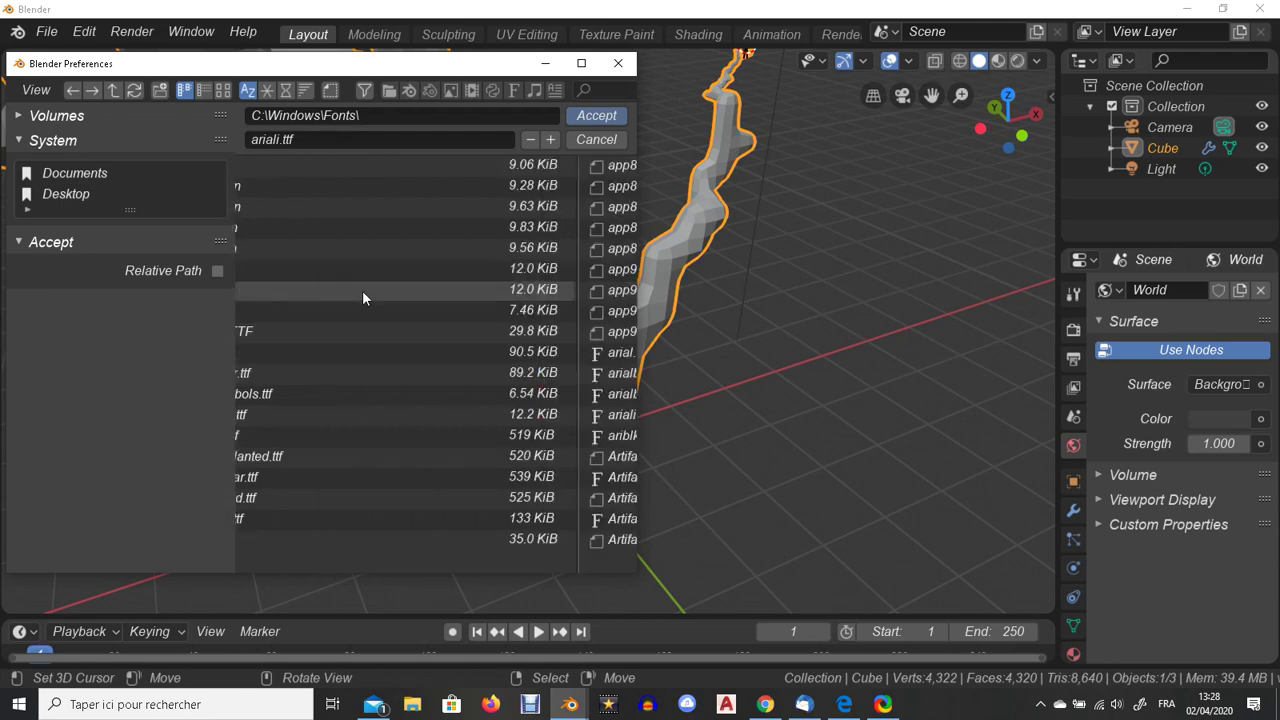
pyautogui.scroll(-5, 410, 288)
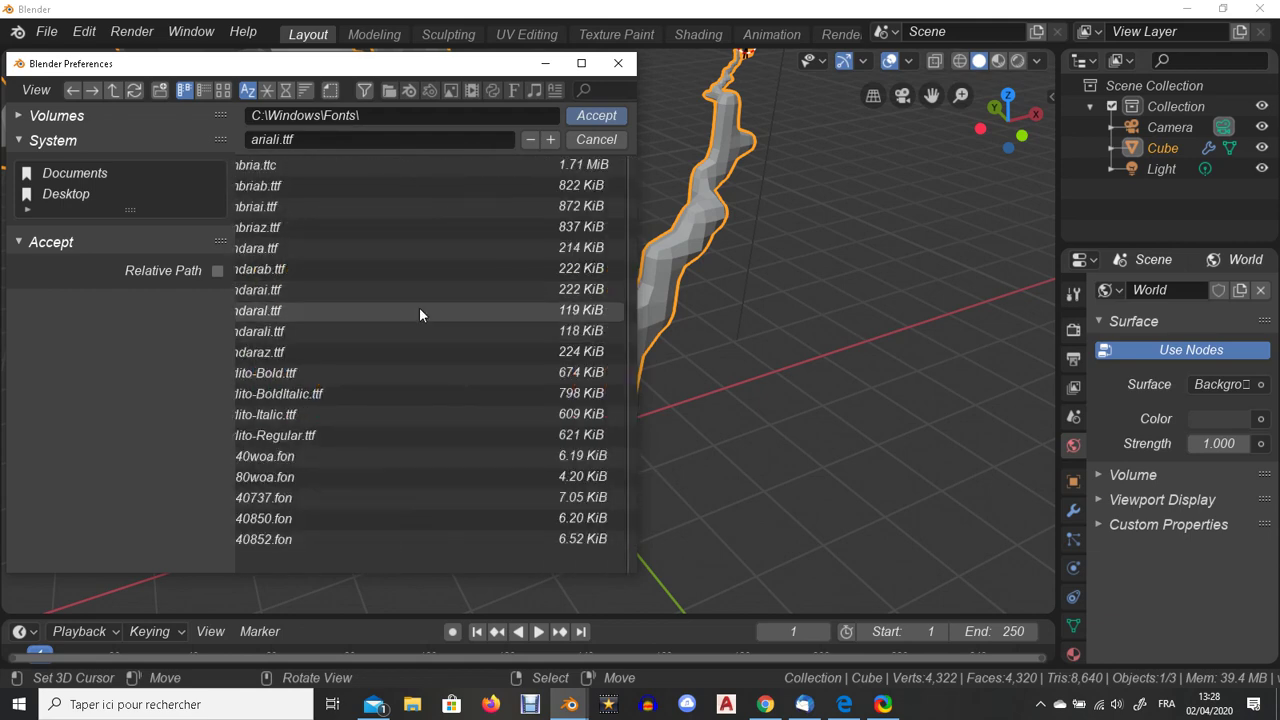
pyautogui.scroll(3, 395, 309)
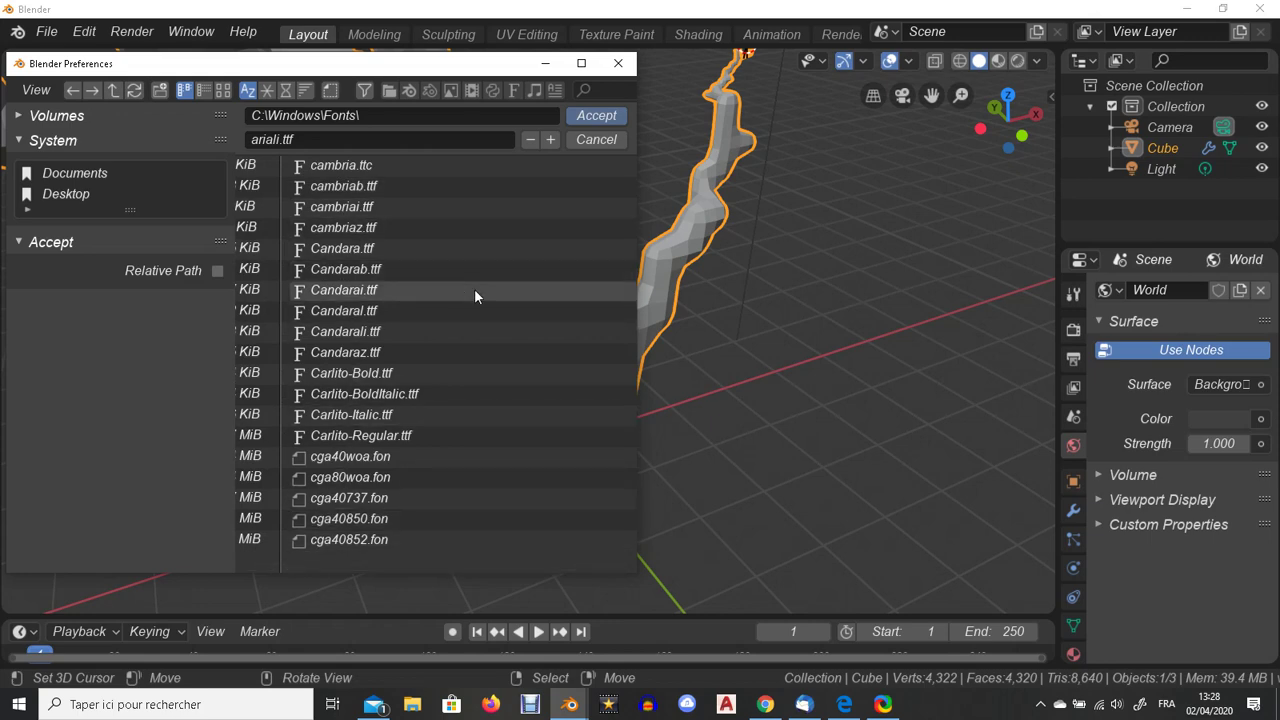
pyautogui.click(363, 417)
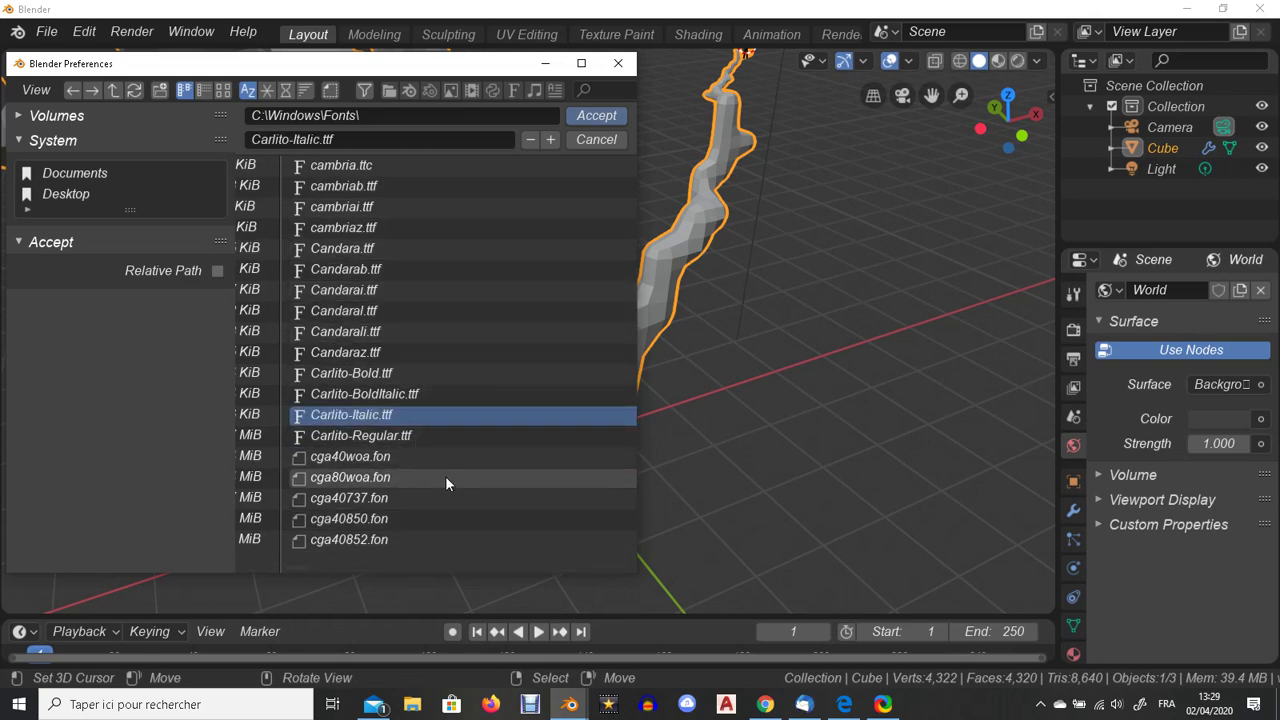
pyautogui.click(597, 116)
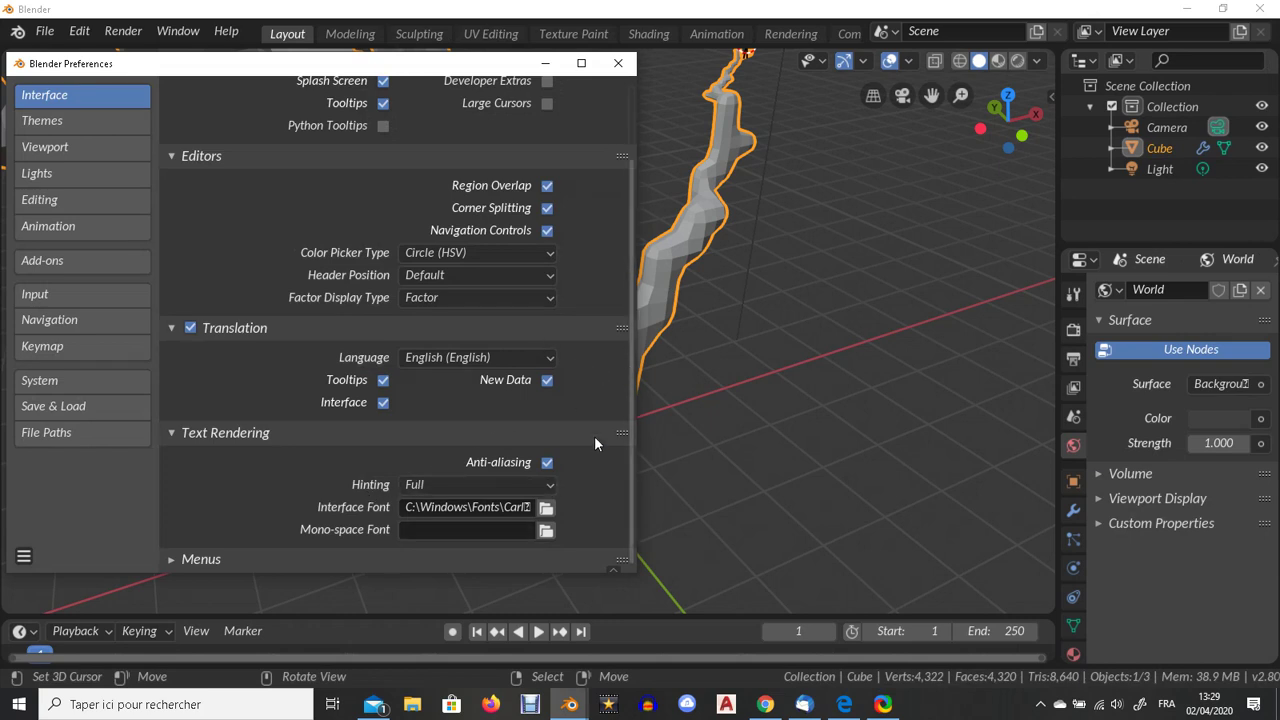
# - Try AmiriQuran.ttf from the same fonts folder as the Interface Font
pyautogui.click(546, 507)
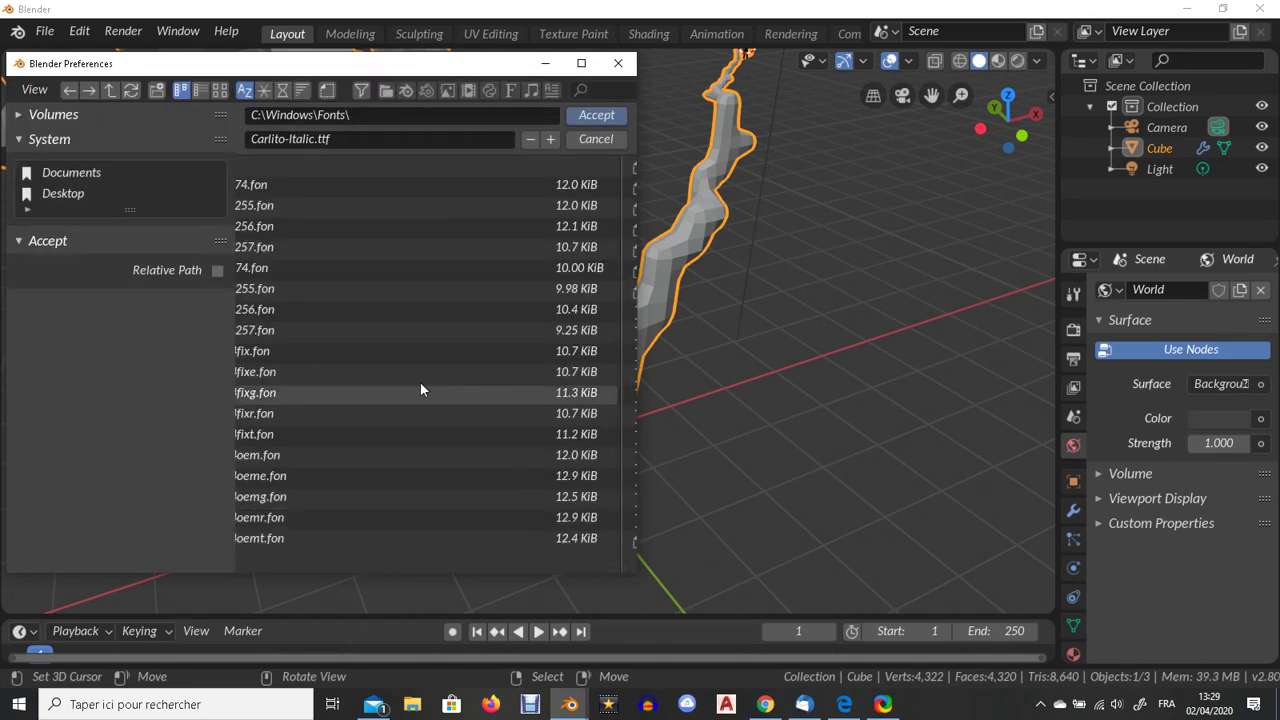
pyautogui.scroll(-5, 420, 382)
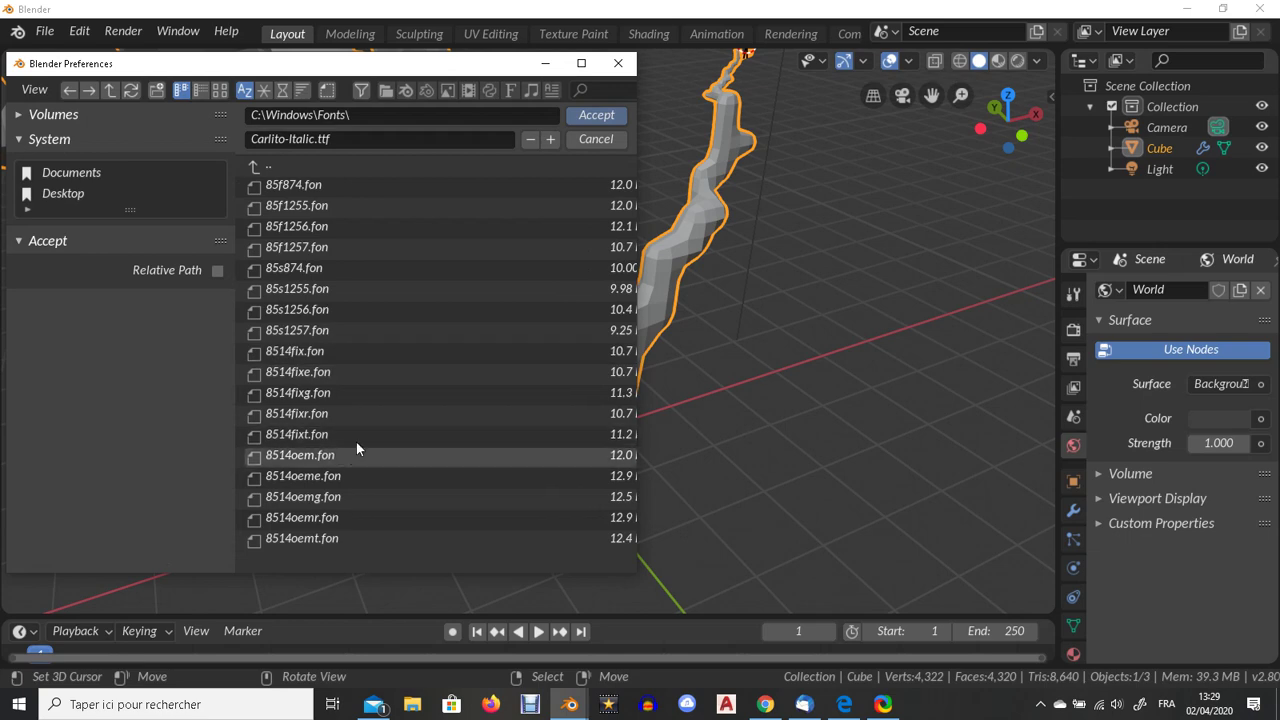
pyautogui.scroll(-5, 362, 382)
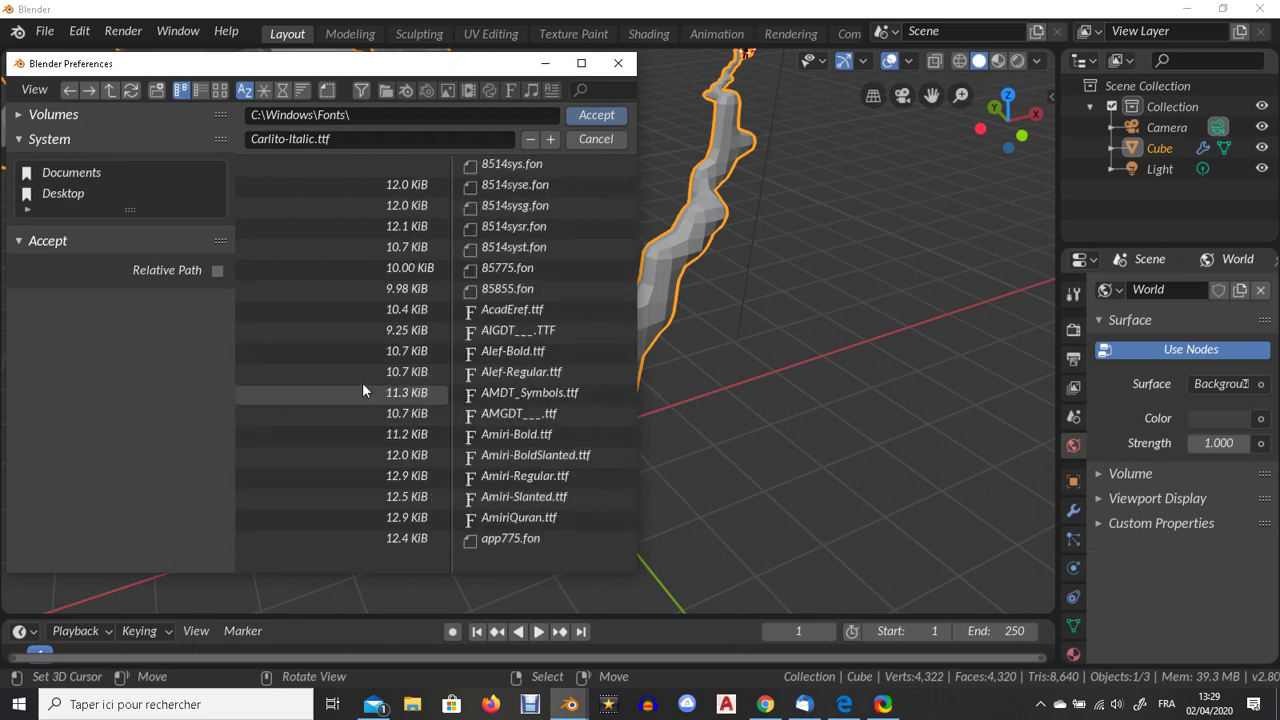
pyautogui.click(456, 519)
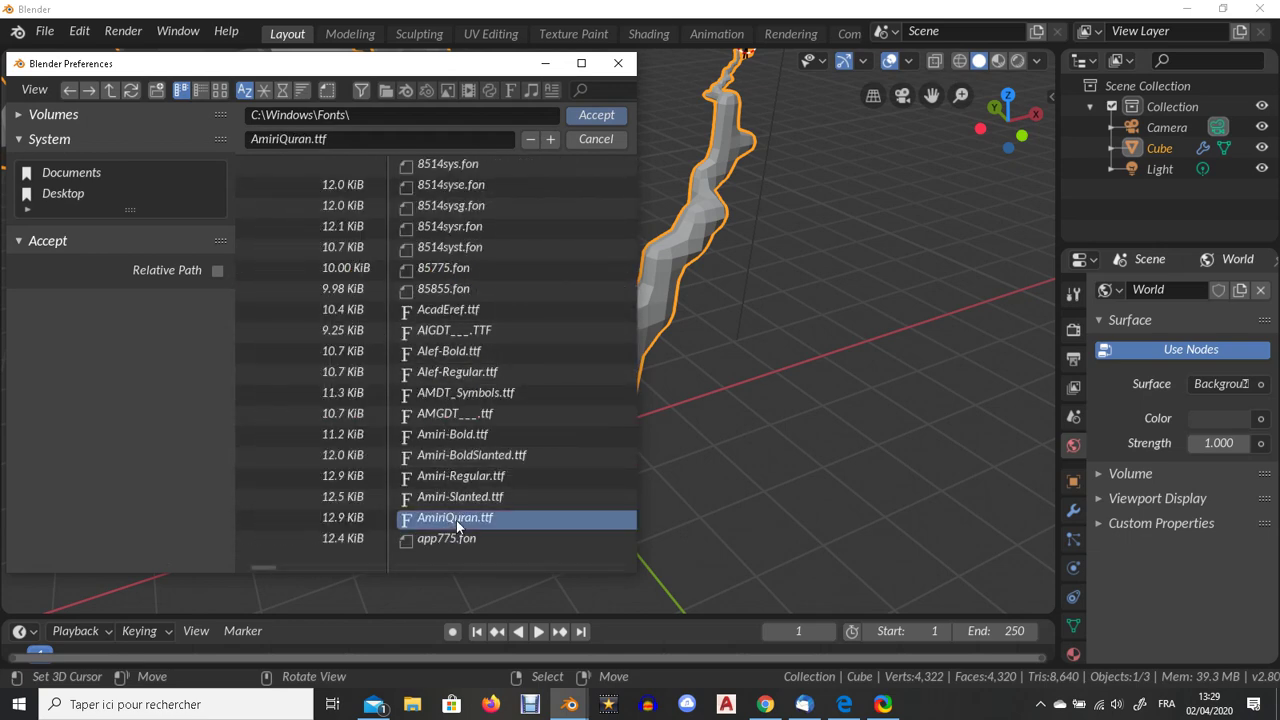
pyautogui.click(595, 116)
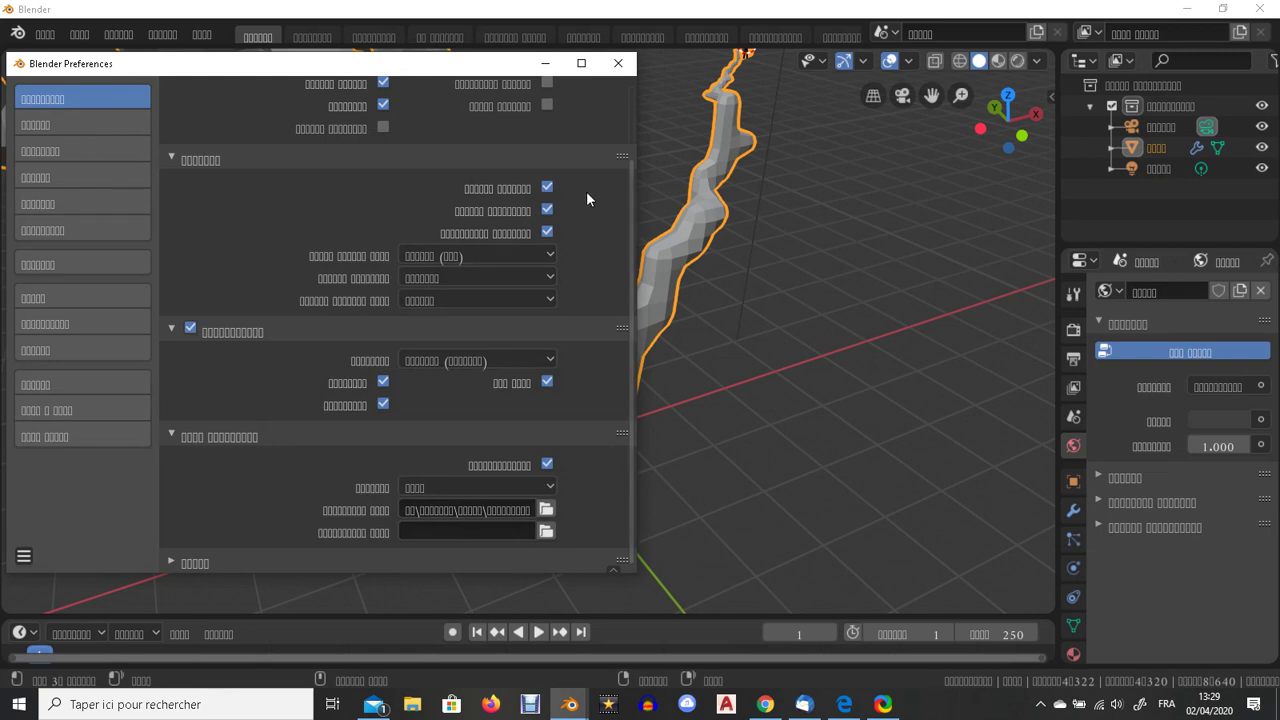
# - Set the Interface Font to the bold italic Arial file from the Windows fonts folder and close the preferences
pyautogui.click(546, 510)
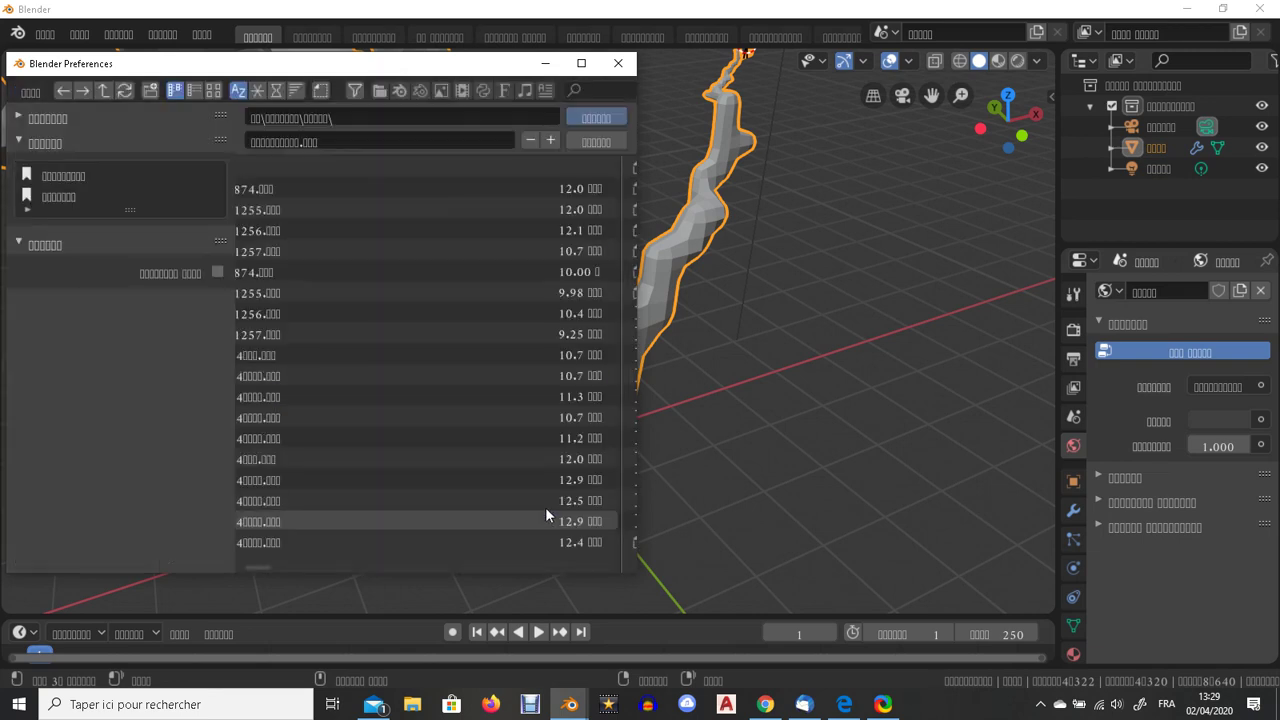
pyautogui.scroll(-5, 476, 335)
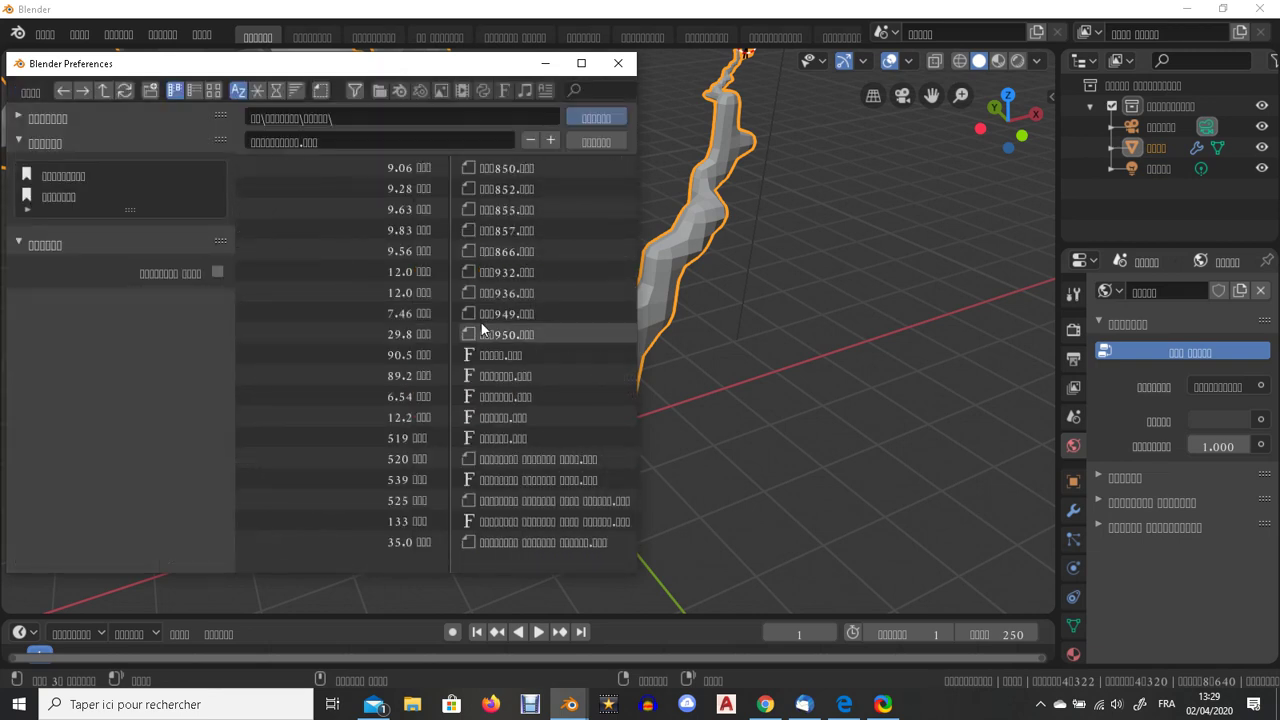
pyautogui.click(418, 398)
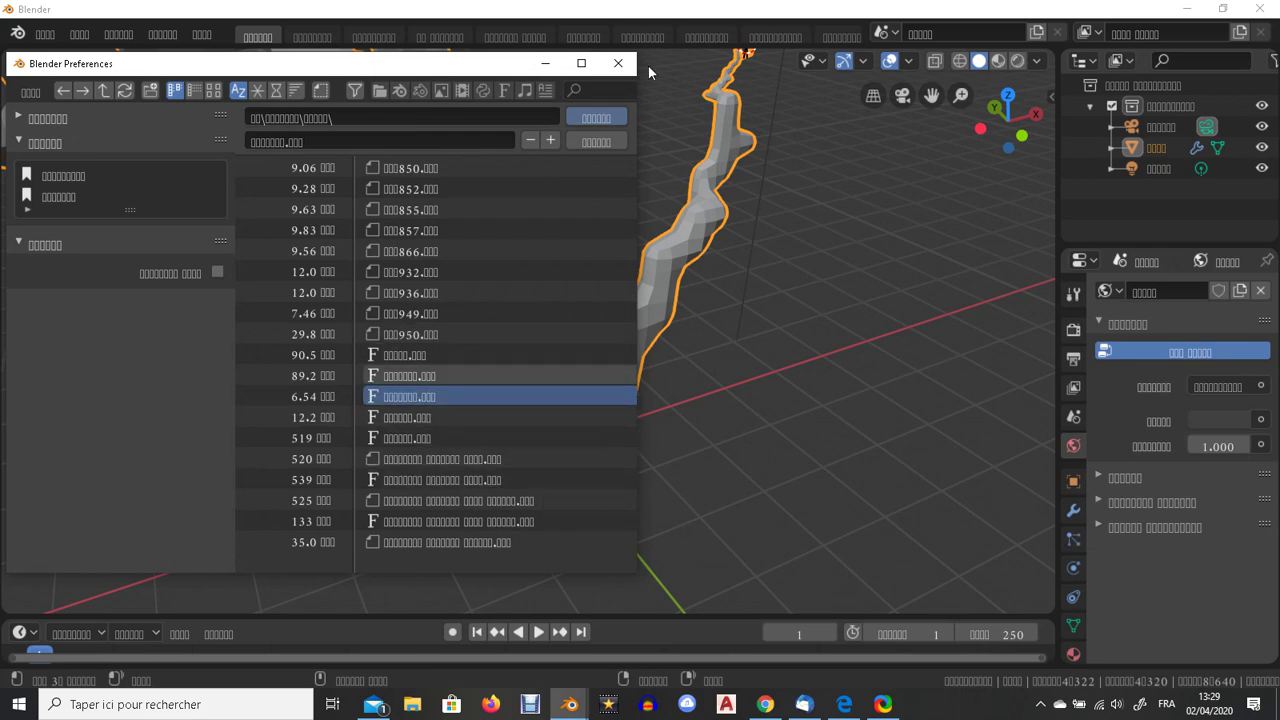
pyautogui.click(598, 118)
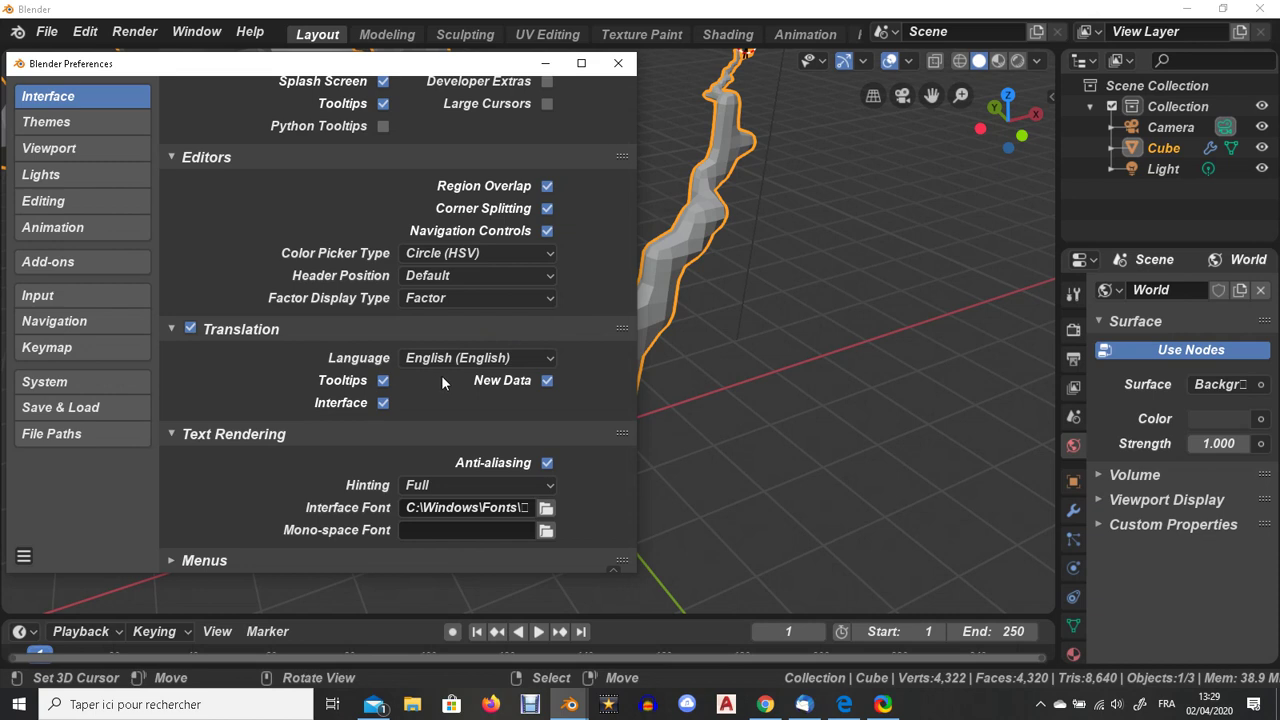
pyautogui.scroll(3, 400, 239)
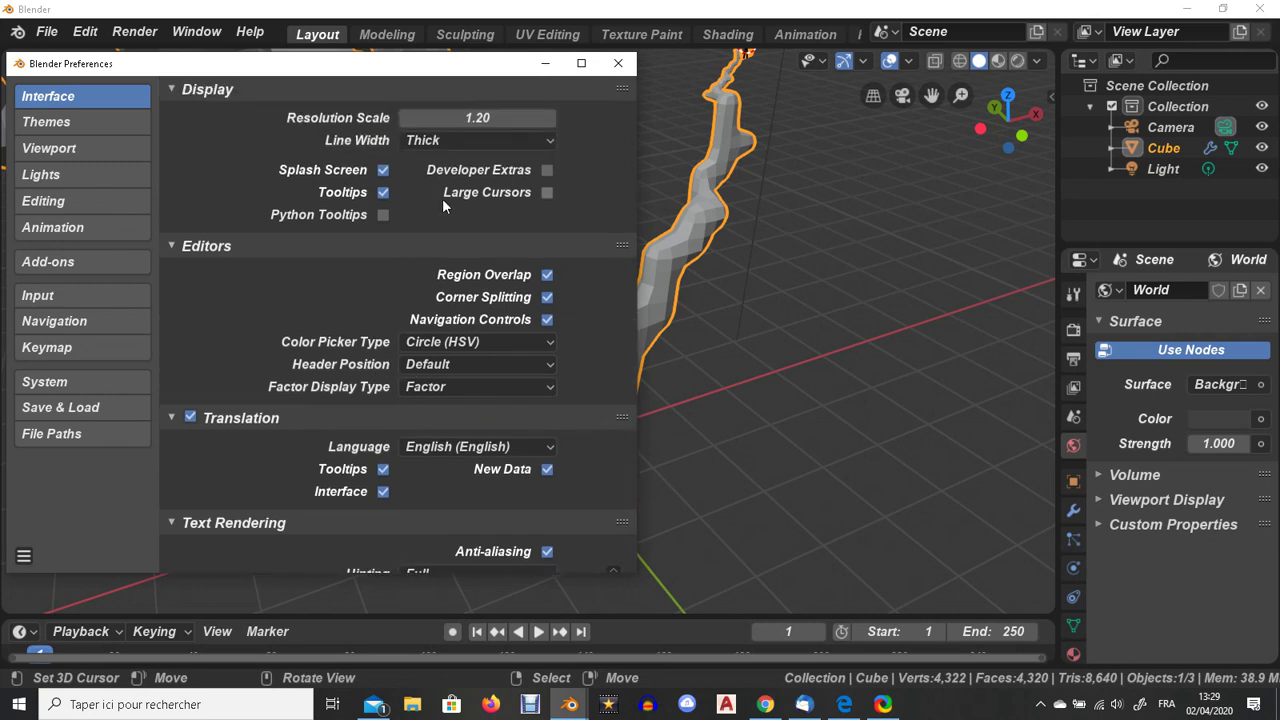
pyautogui.scroll(-3, 360, 200)
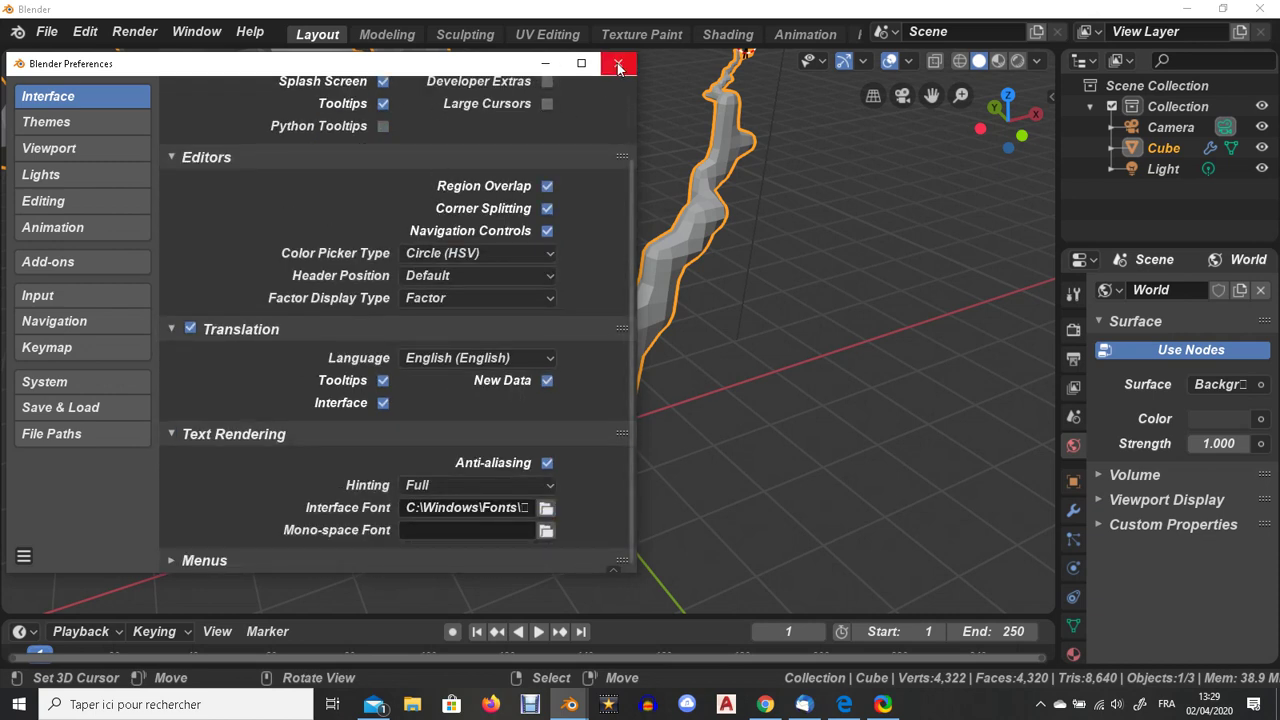
pyautogui.click(619, 65)
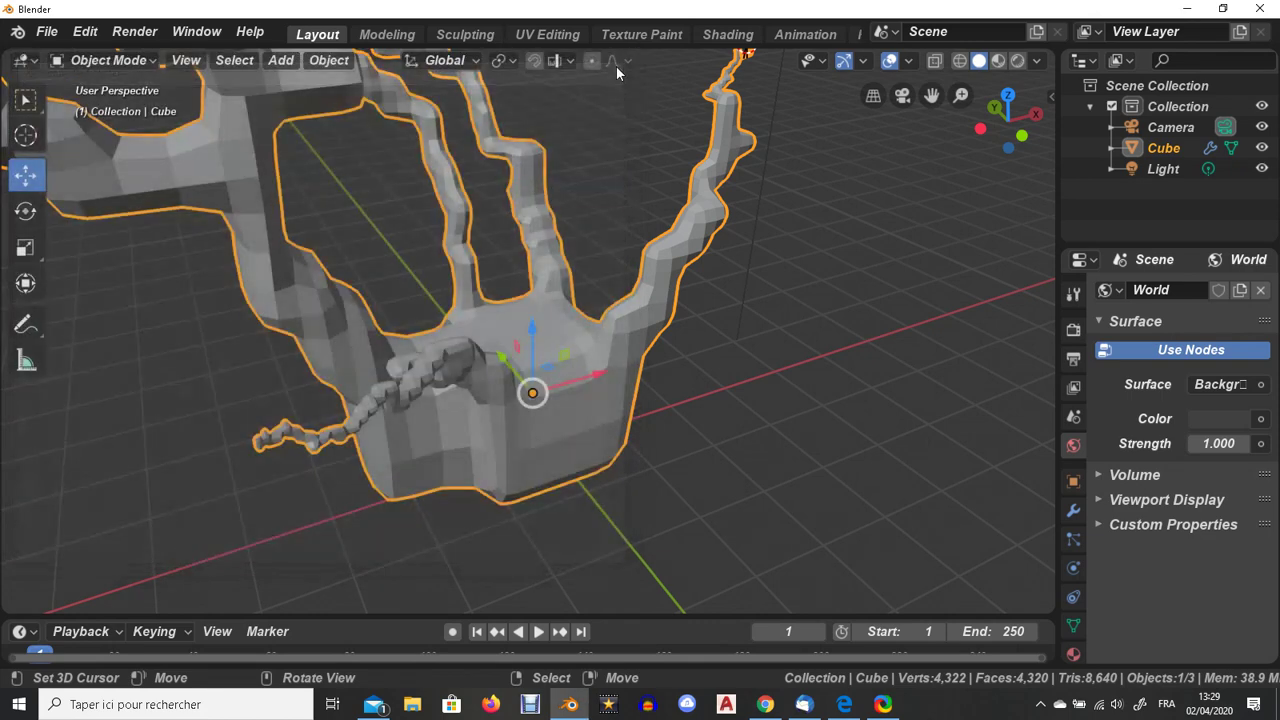
# - Save the current scene and its settings as the default startup file
pyautogui.click(52, 33)
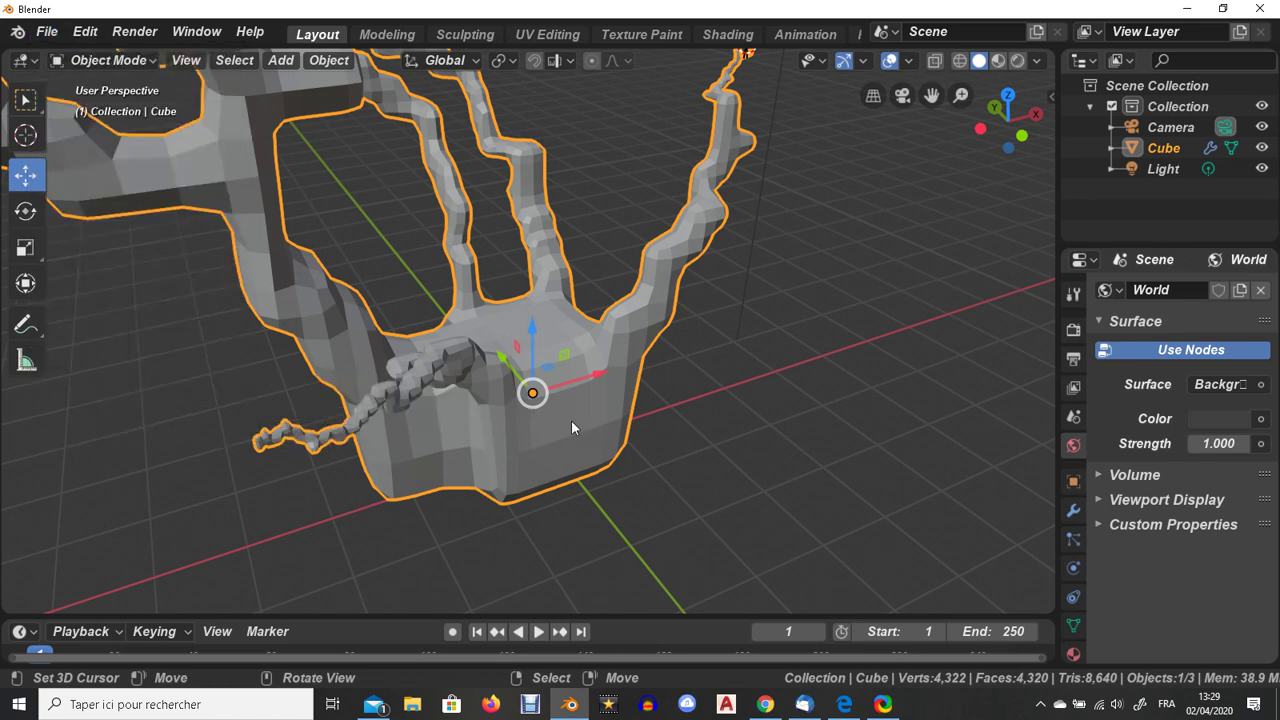
pyautogui.scroll(-5, 709, 247)
pyautogui.moveTo(709, 250); pyautogui.dragTo(636, 289, button='middle')
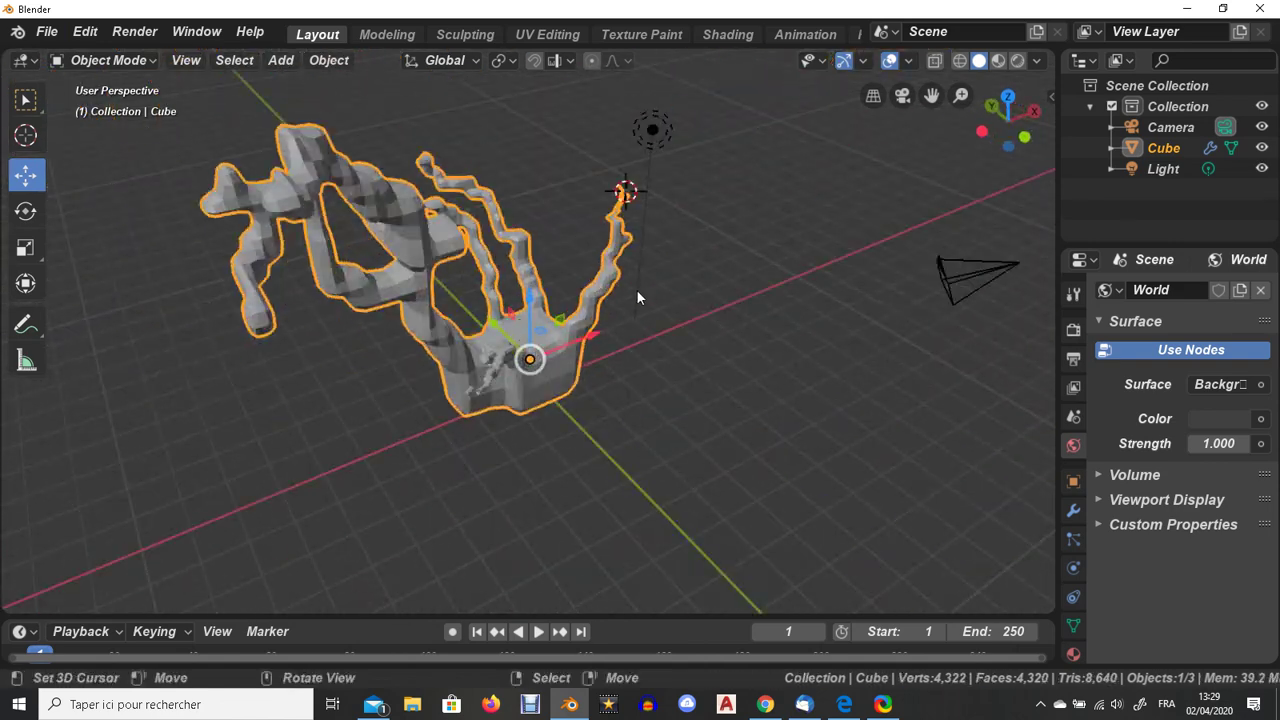
pyautogui.click(47, 31)
pyautogui.scroll(4, 467, 420)
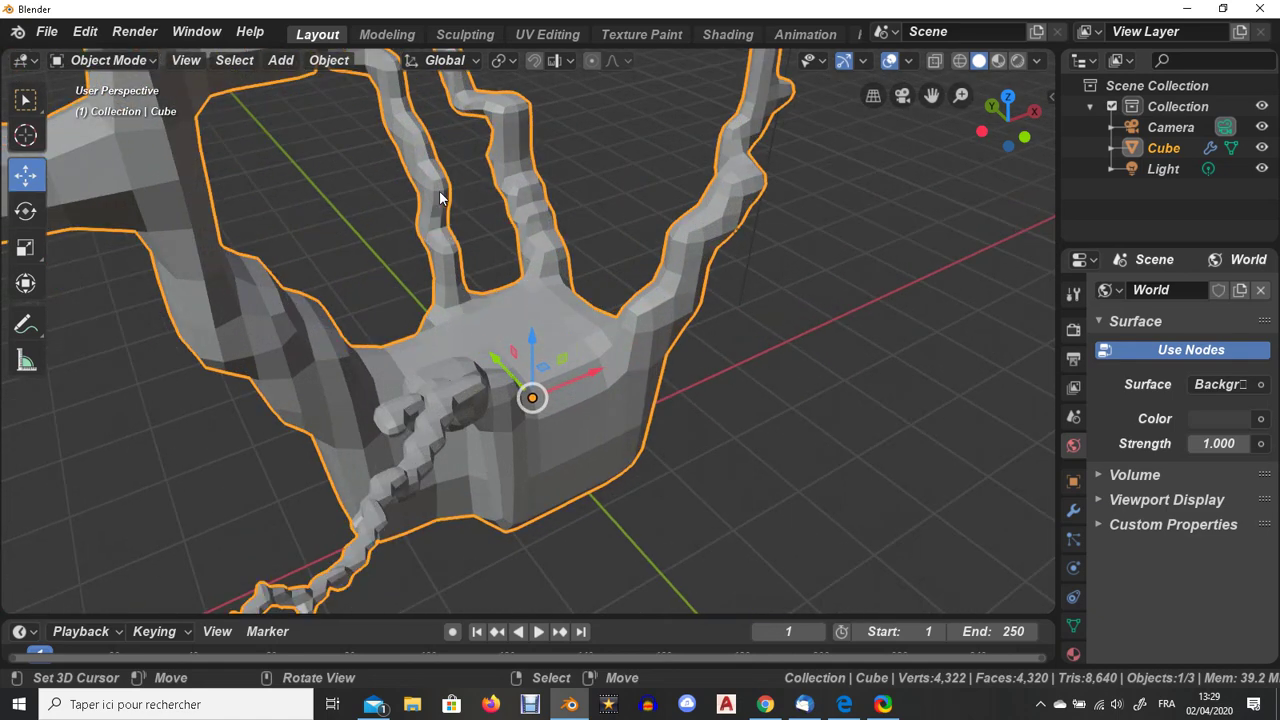
pyautogui.scroll(-3, 407, 97)
pyautogui.moveTo(407, 97); pyautogui.dragTo(253, 195, button='middle')
pyautogui.click(47, 32)
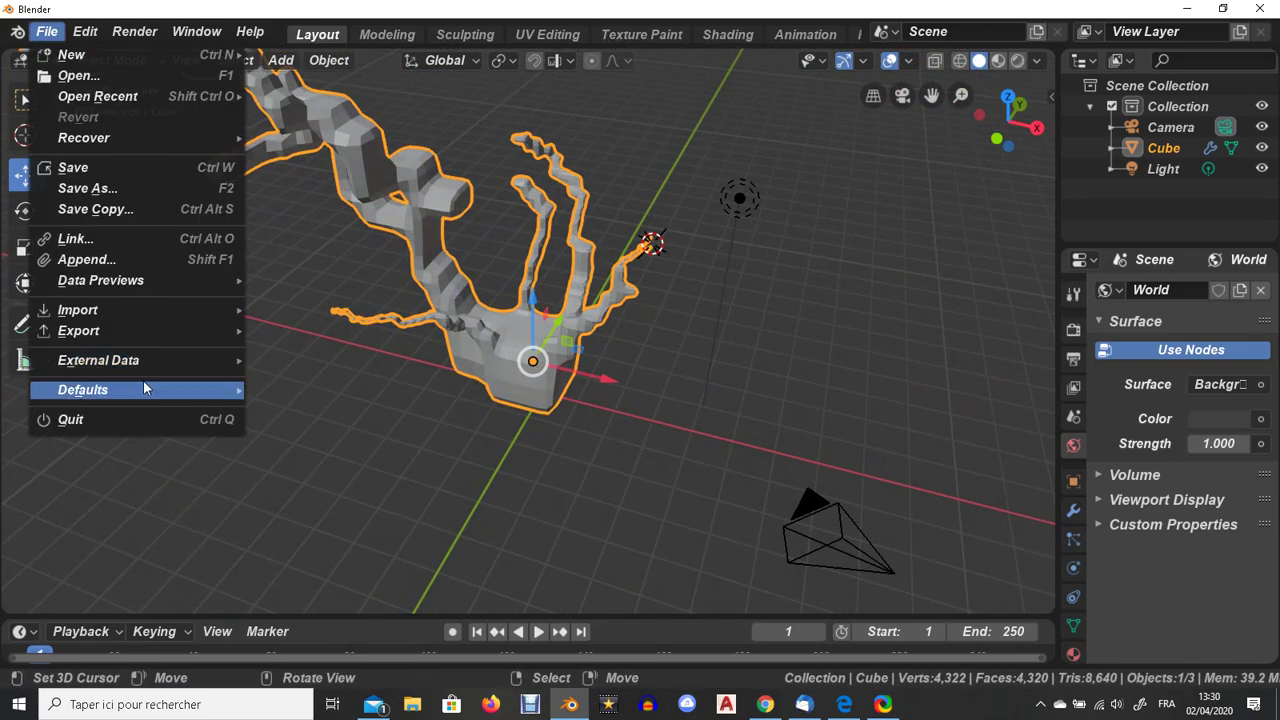
pyautogui.click(319, 390)
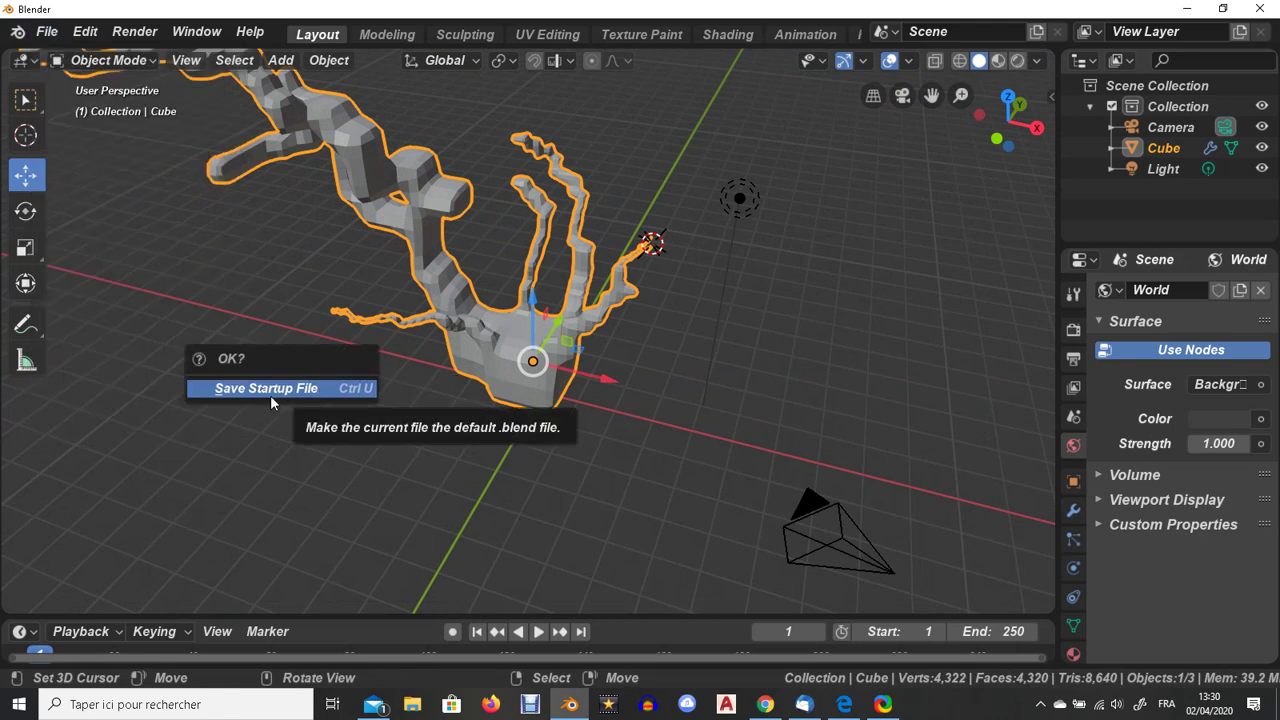
pyautogui.click(276, 388)
# - Search the commands for "fly" and start Fly Navigation in front of the tree
pyautogui.moveTo(276, 388); pyautogui.dragTo(545, 308, button='middle')
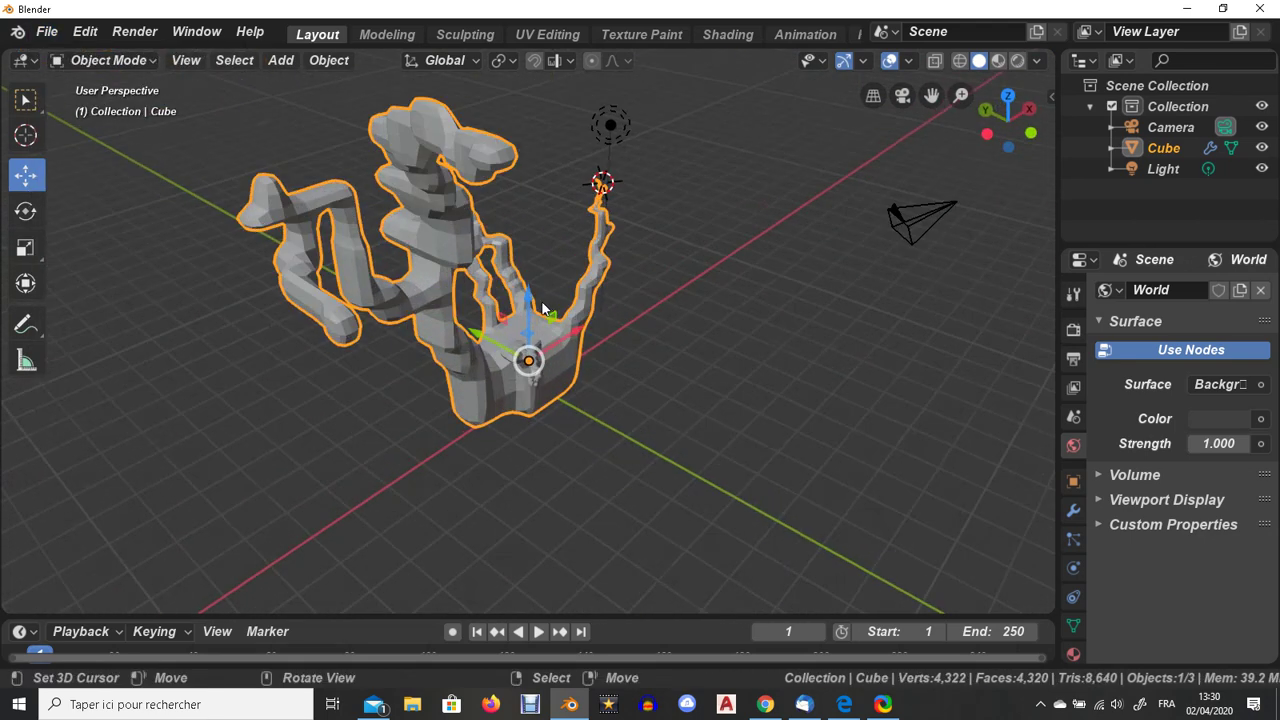
pyautogui.scroll(5, 557, 334)
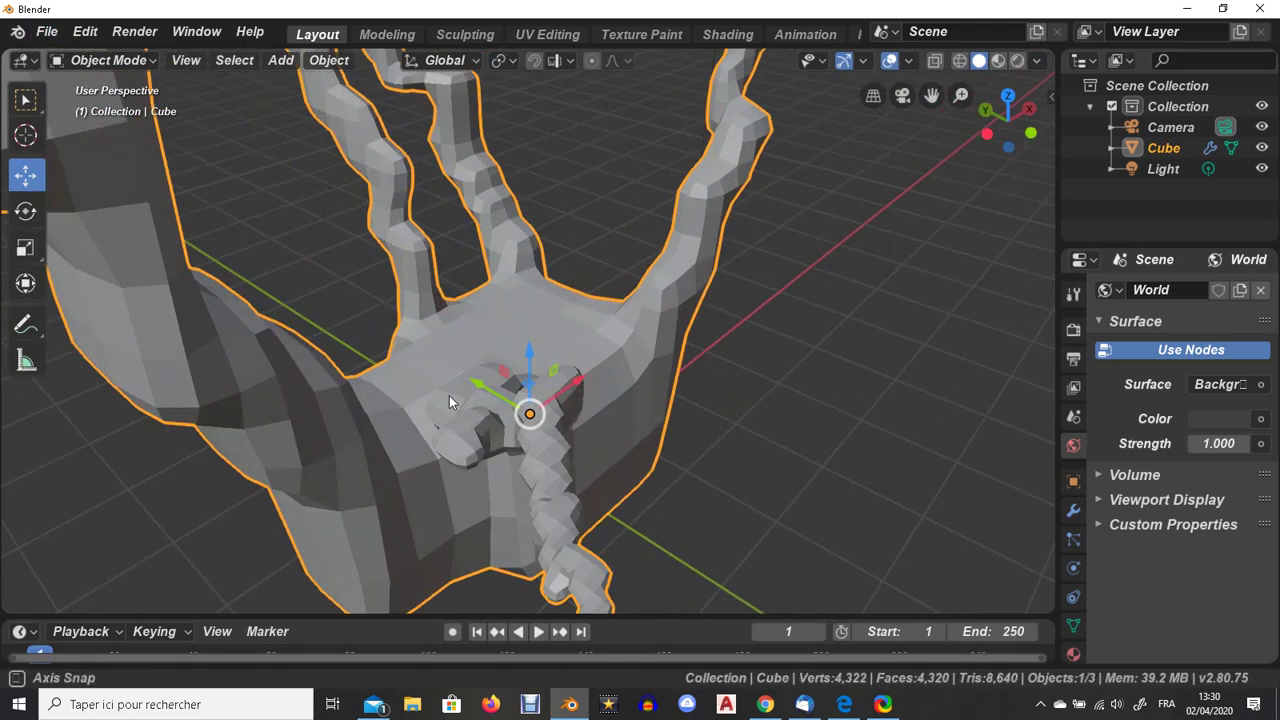
pyautogui.moveTo(449, 396); pyautogui.dragTo(781, 340, button='middle')
pyautogui.scroll(-3, 781, 340)
pyautogui.moveTo(557, 359); pyautogui.dragTo(563, 321, button='middle')
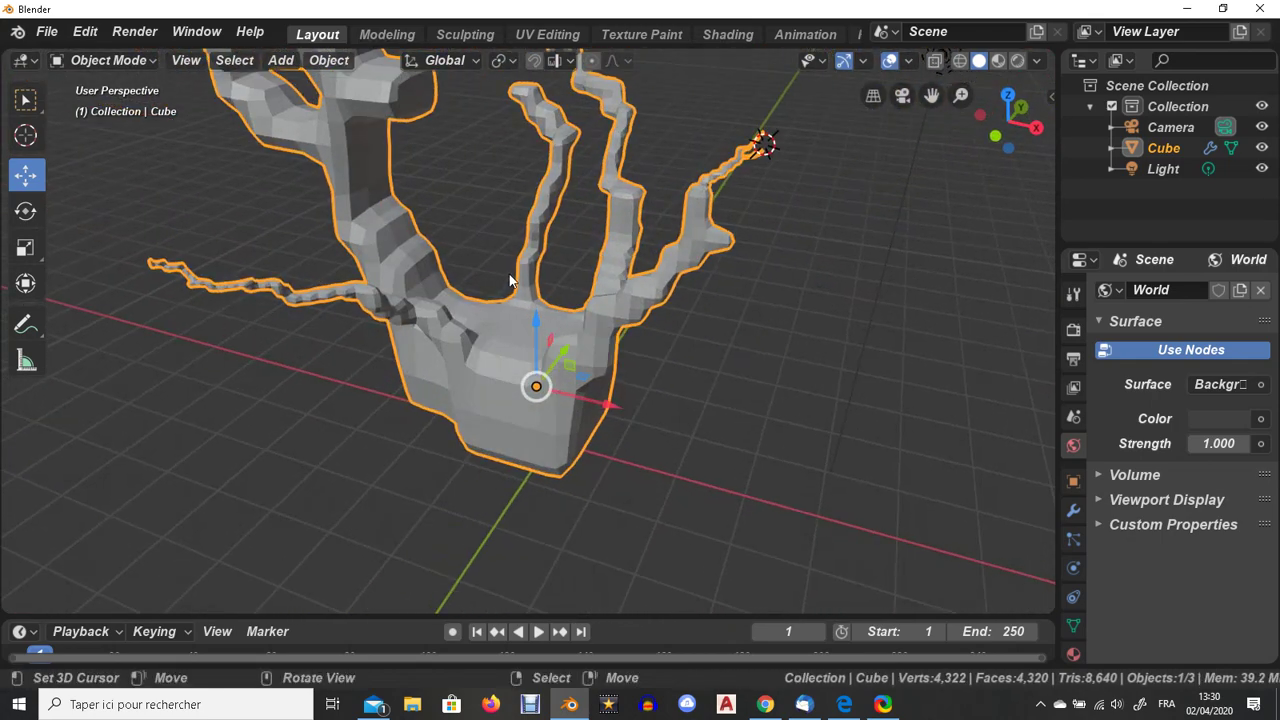
pyautogui.press('F3')
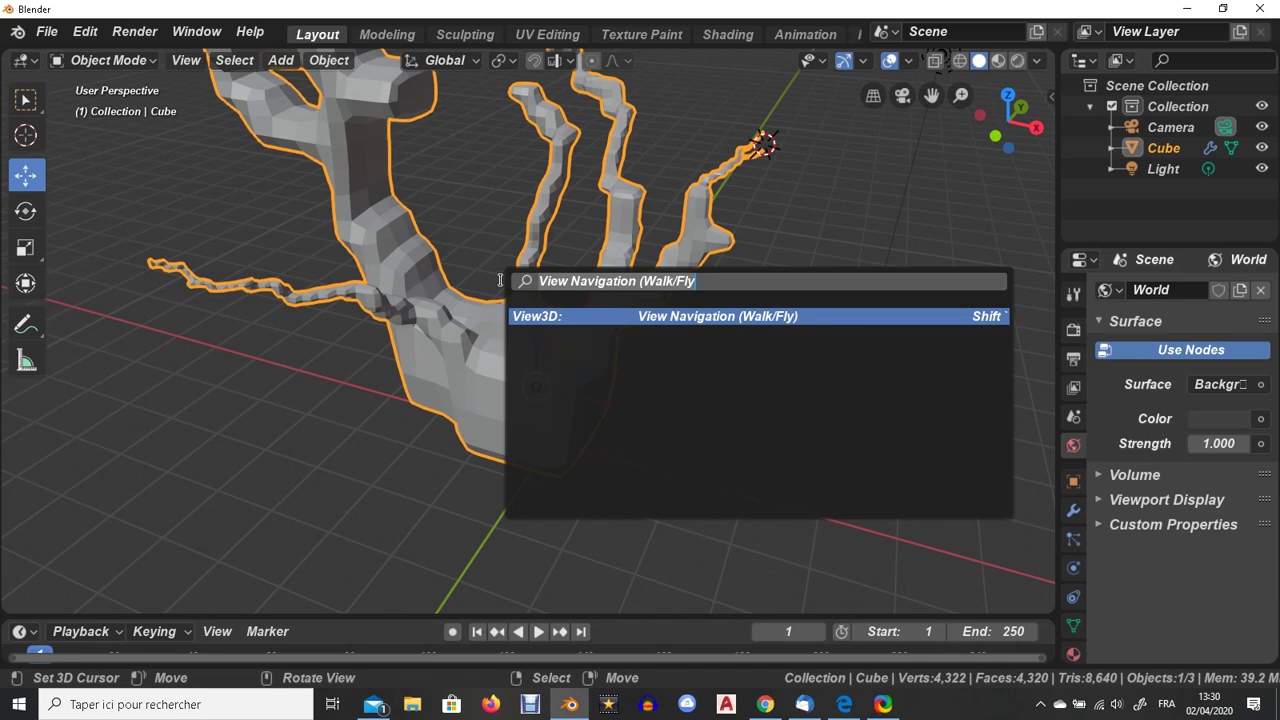
pyautogui.write('fly')
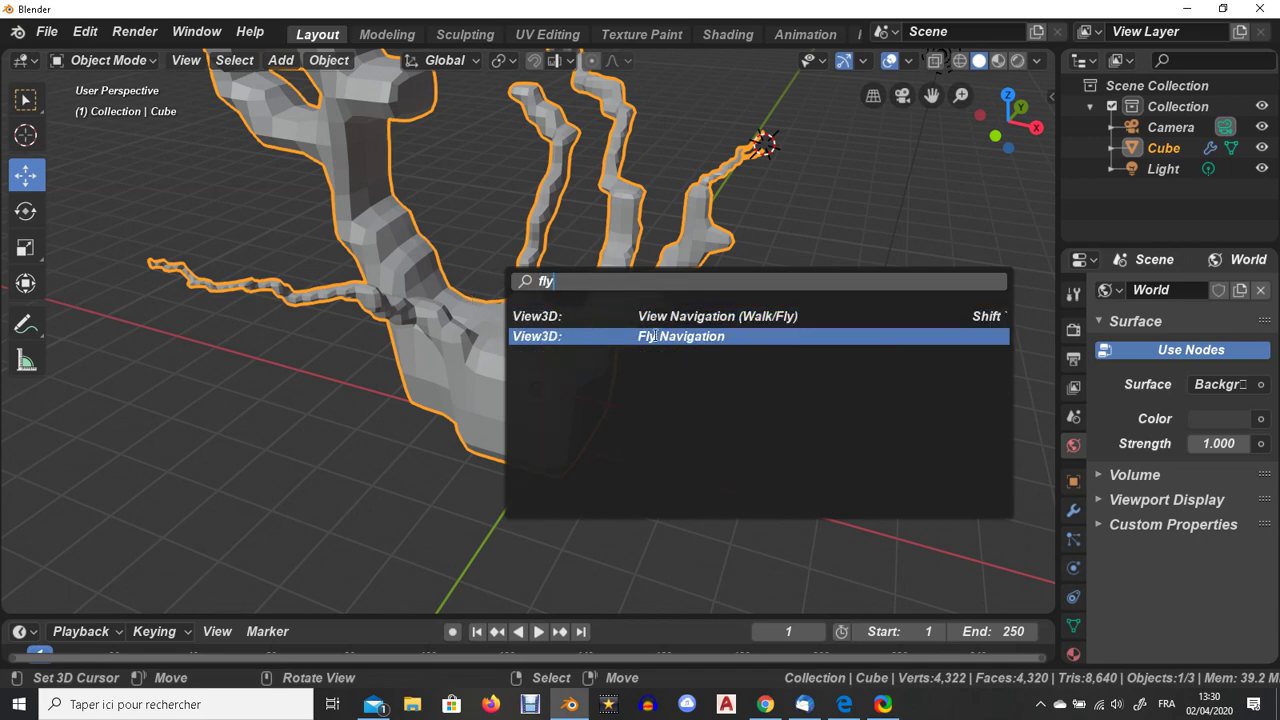
pyautogui.click(654, 337)
# - Fly repeatedly toward and away from the base of the tree by accelerating and decelerating
pyautogui.scroll(3, 530, 311)
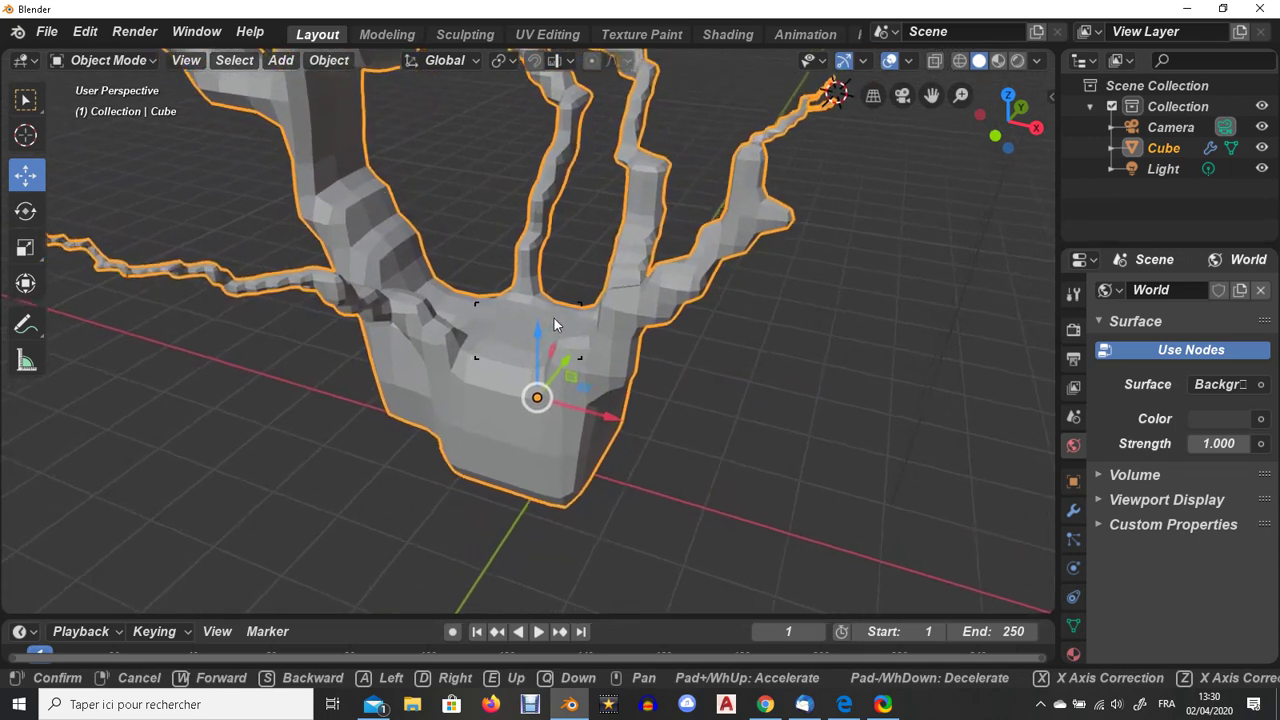
pyautogui.scroll(2, 559, 300)
pyautogui.scroll(-3, 563, 297)
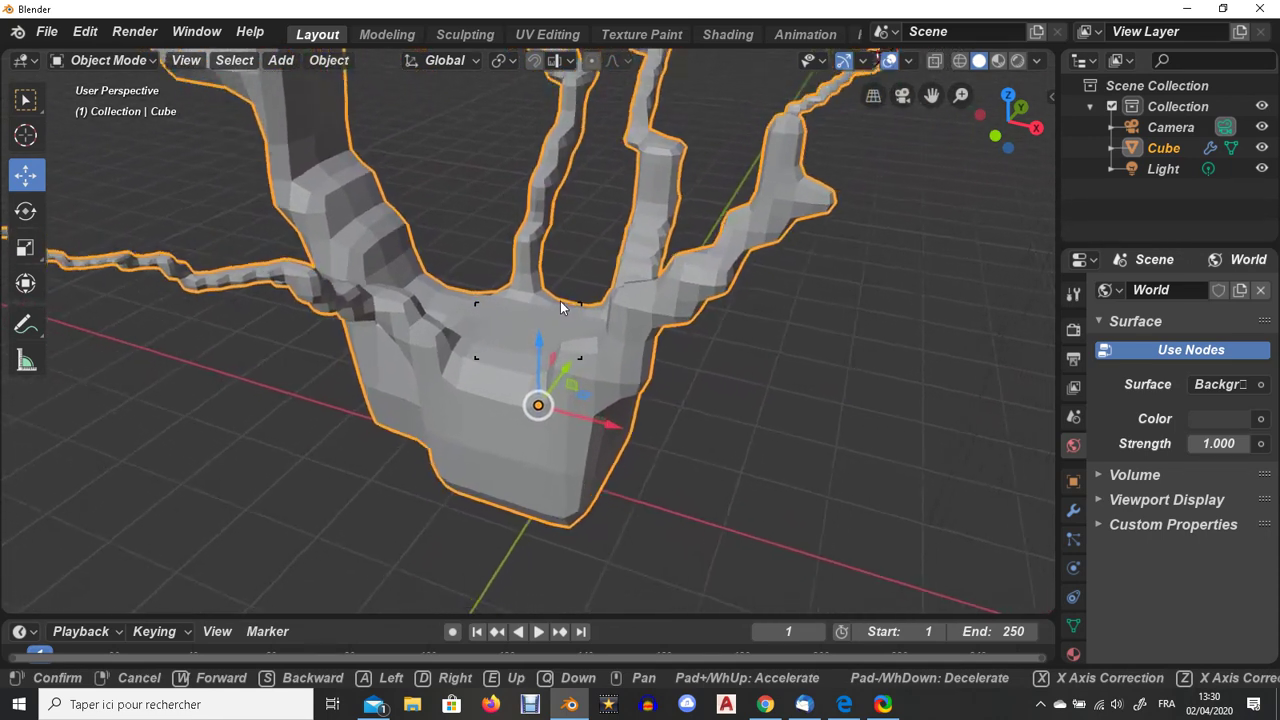
pyautogui.scroll(1, 556, 296)
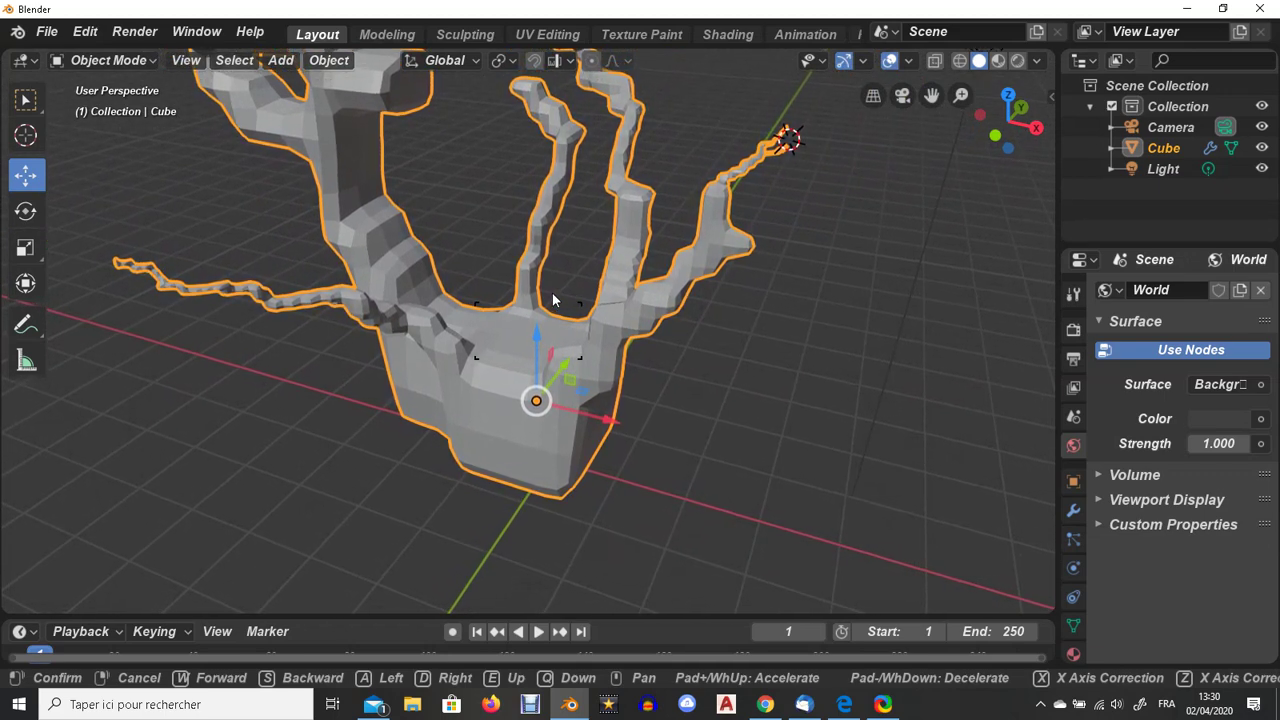
pyautogui.scroll(2, 553, 299)
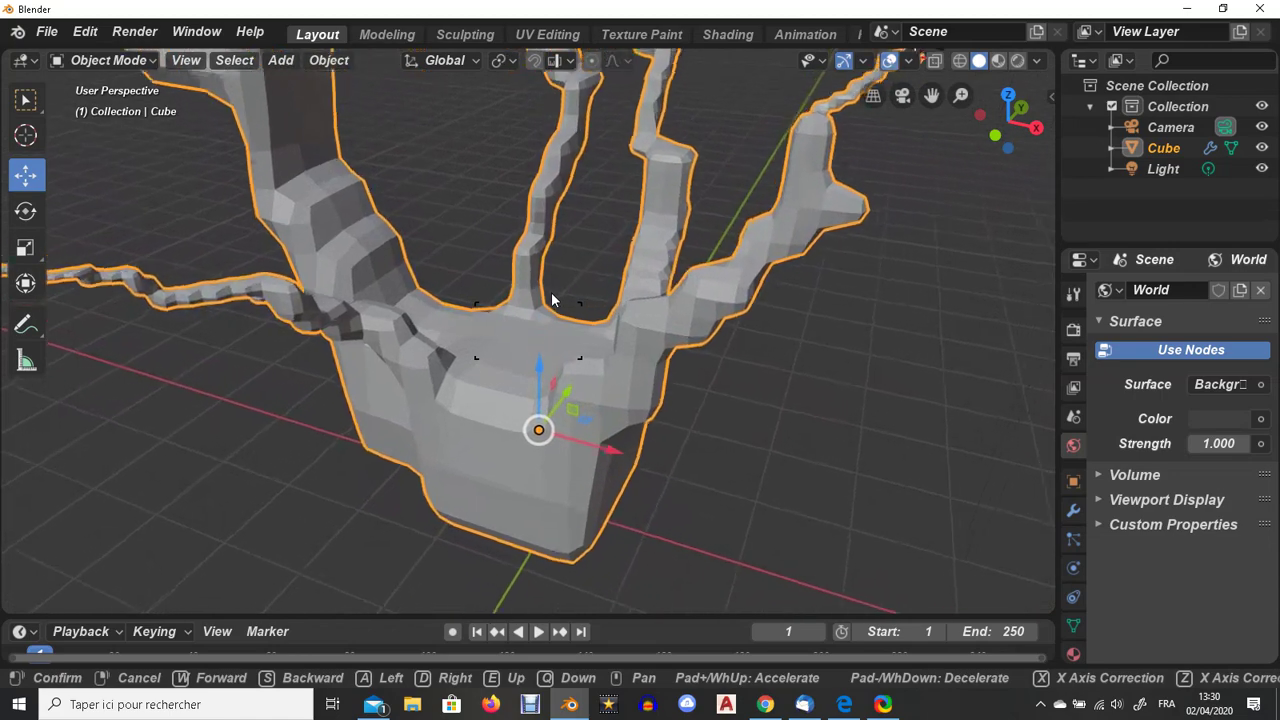
pyautogui.scroll(-4, 552, 298)
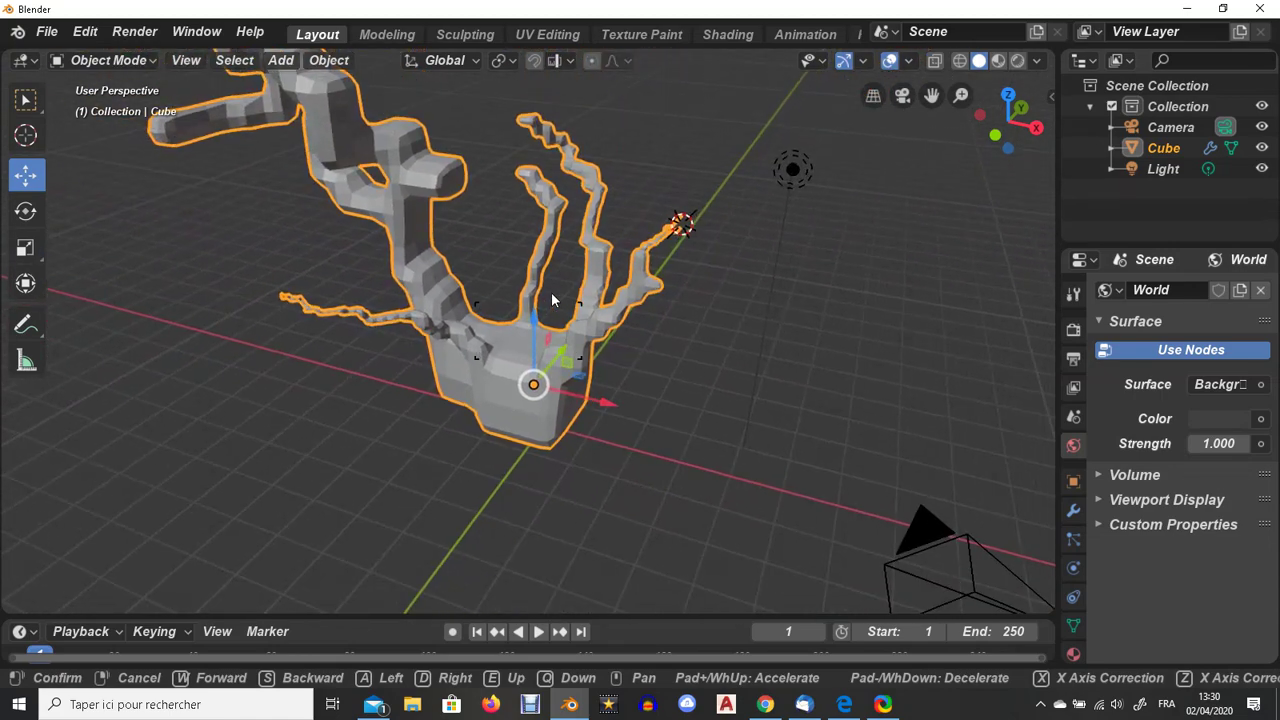
pyautogui.scroll(5, 552, 289)
pyautogui.scroll(-5, 552, 290)
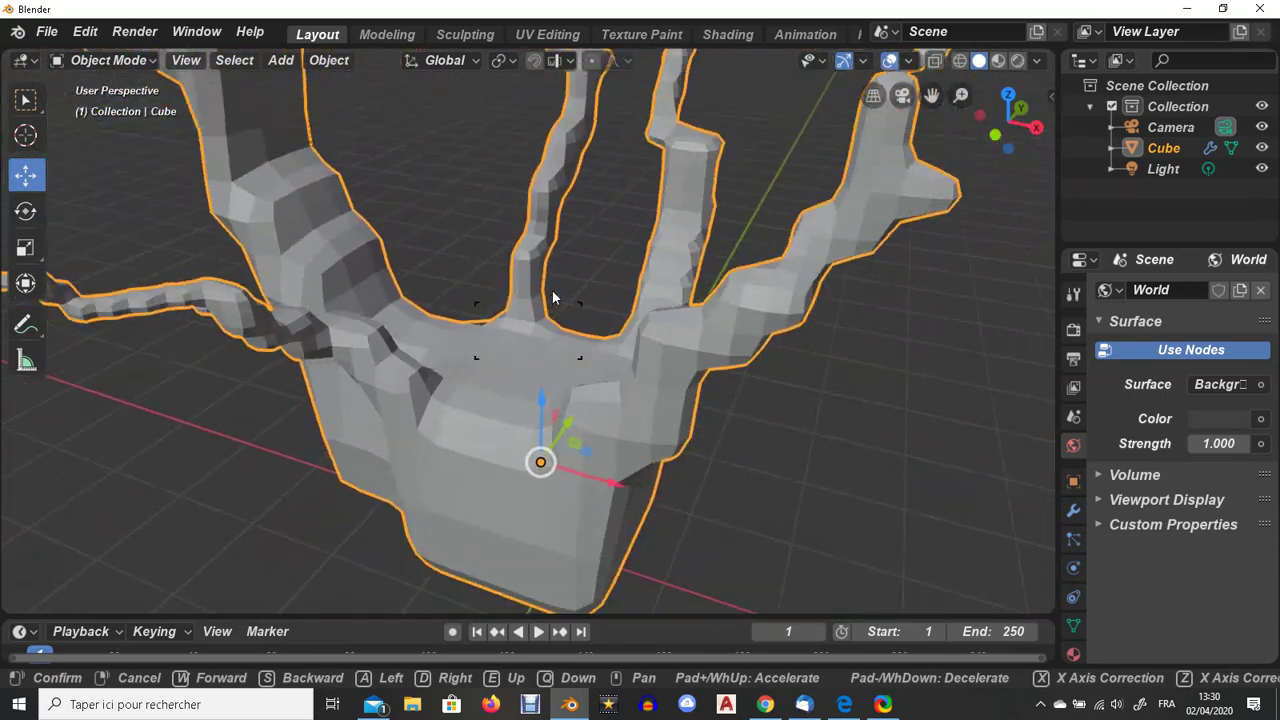
pyautogui.scroll(4, 552, 290)
pyautogui.scroll(-4, 552, 290)
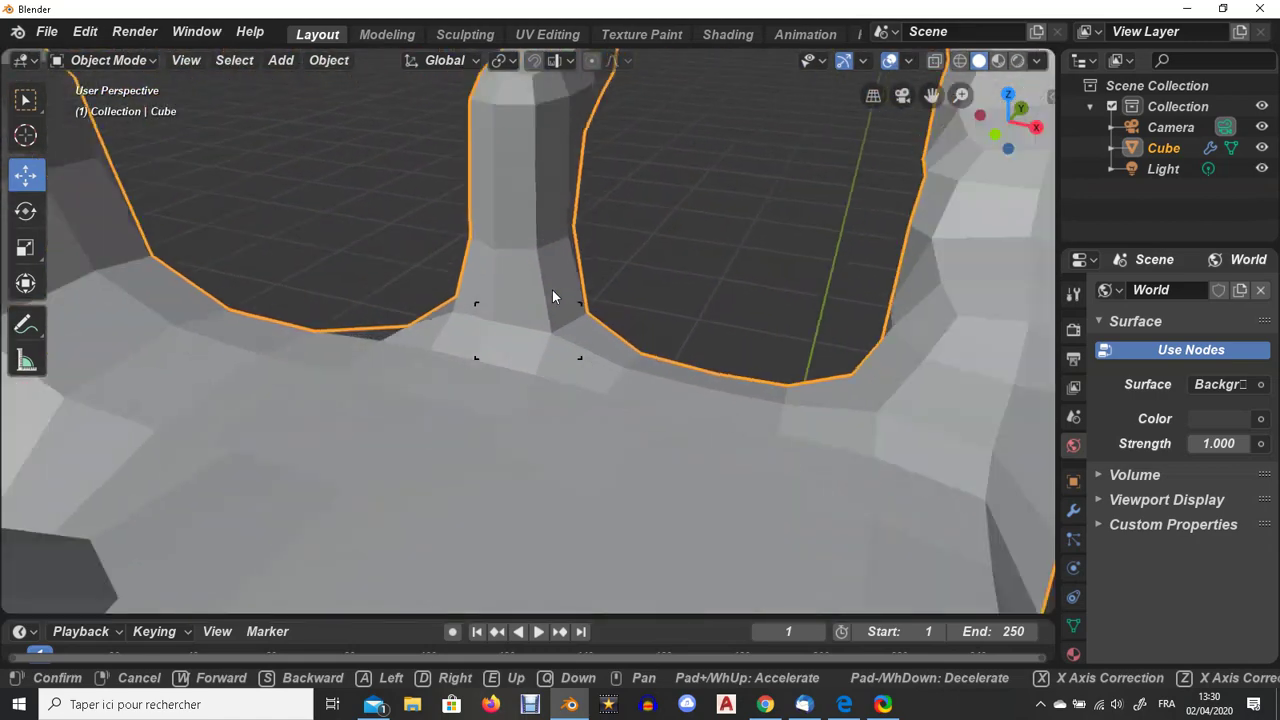
pyautogui.scroll(5, 552, 287)
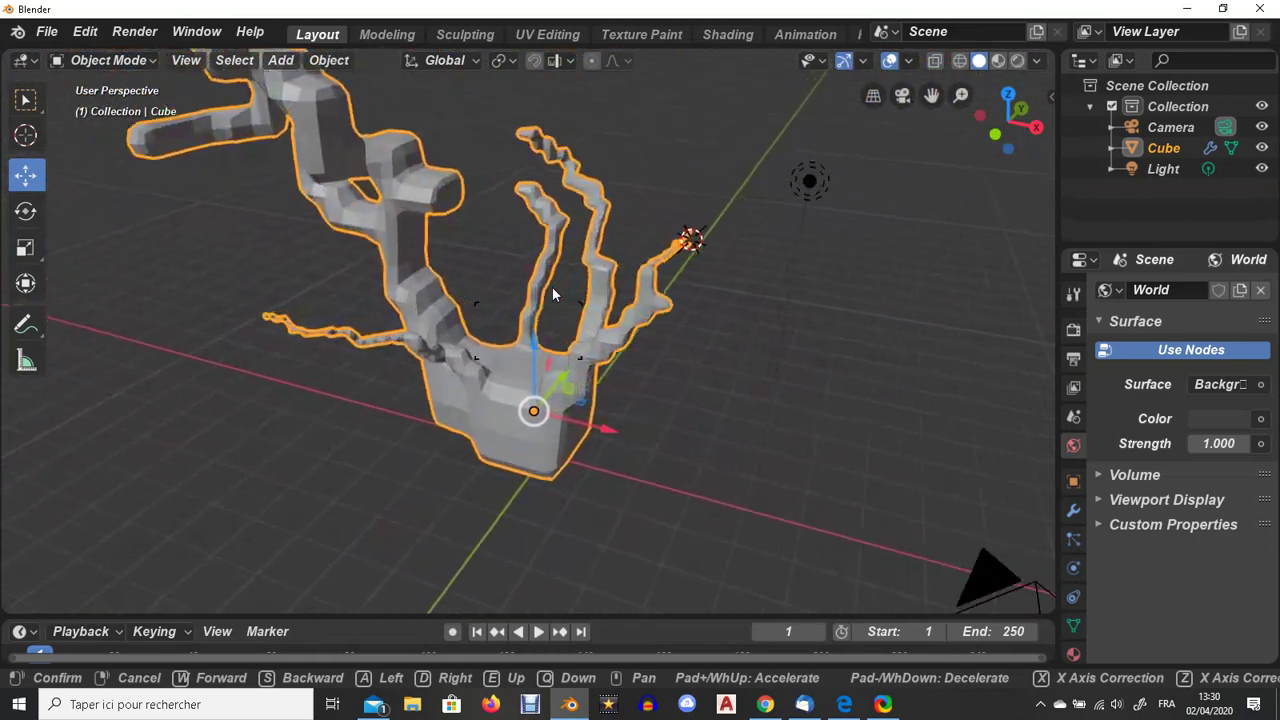
# - Fly left and right around the tree to a distant side view and confirm that viewpoint
pyautogui.press('a')
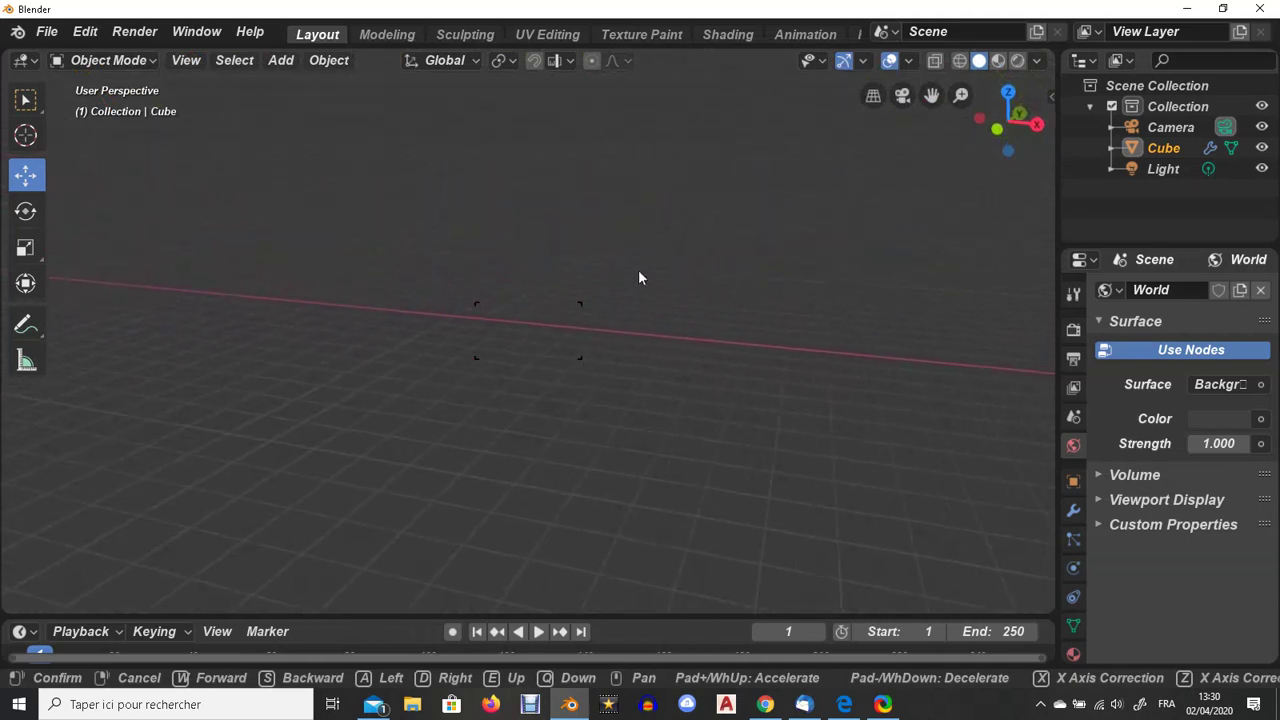
pyautogui.press('d')
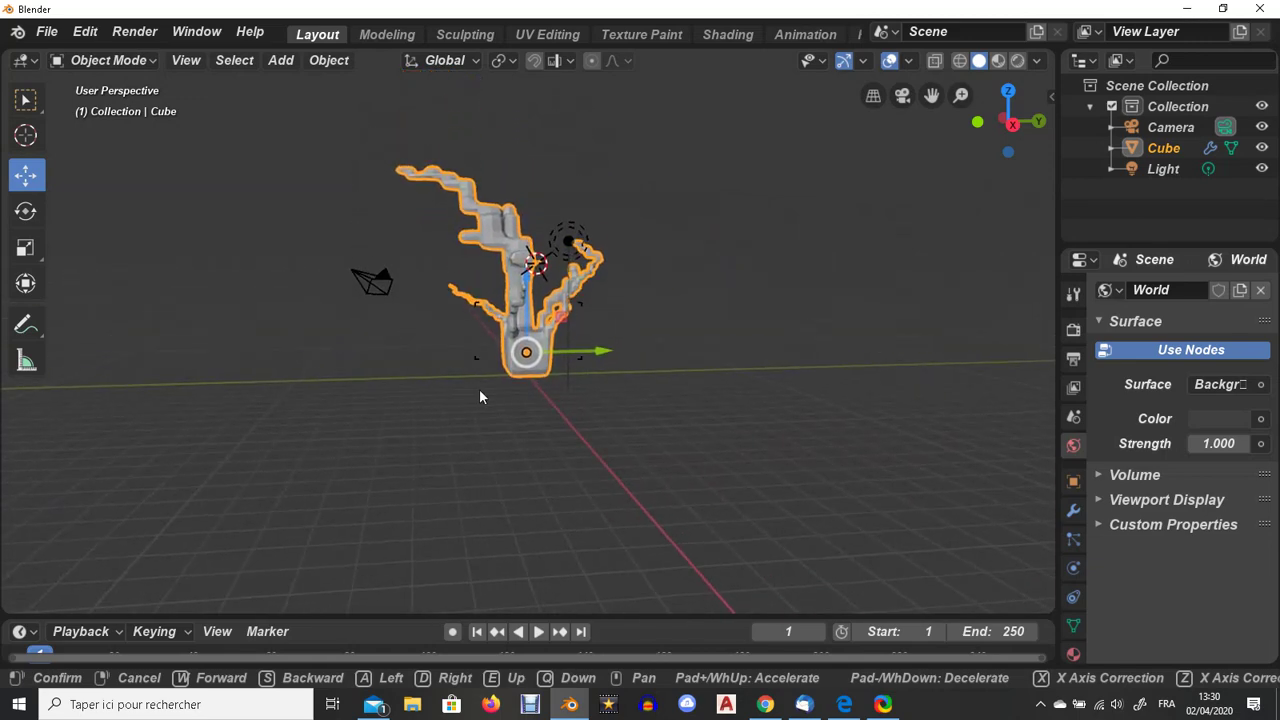
pyautogui.click(590, 305)
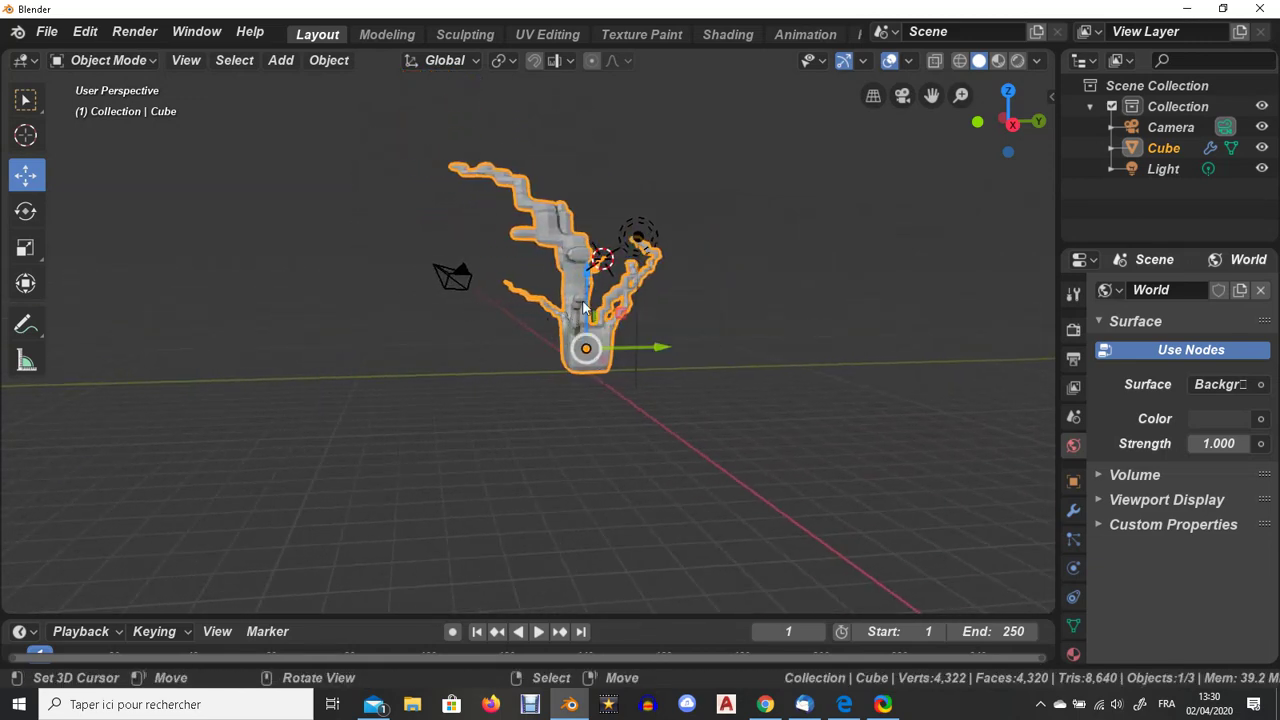
# - Frame the selected tree, orbit around it and start View Navigation (Walk/Fly) from the command search
pyautogui.scroll(4, 594, 248)
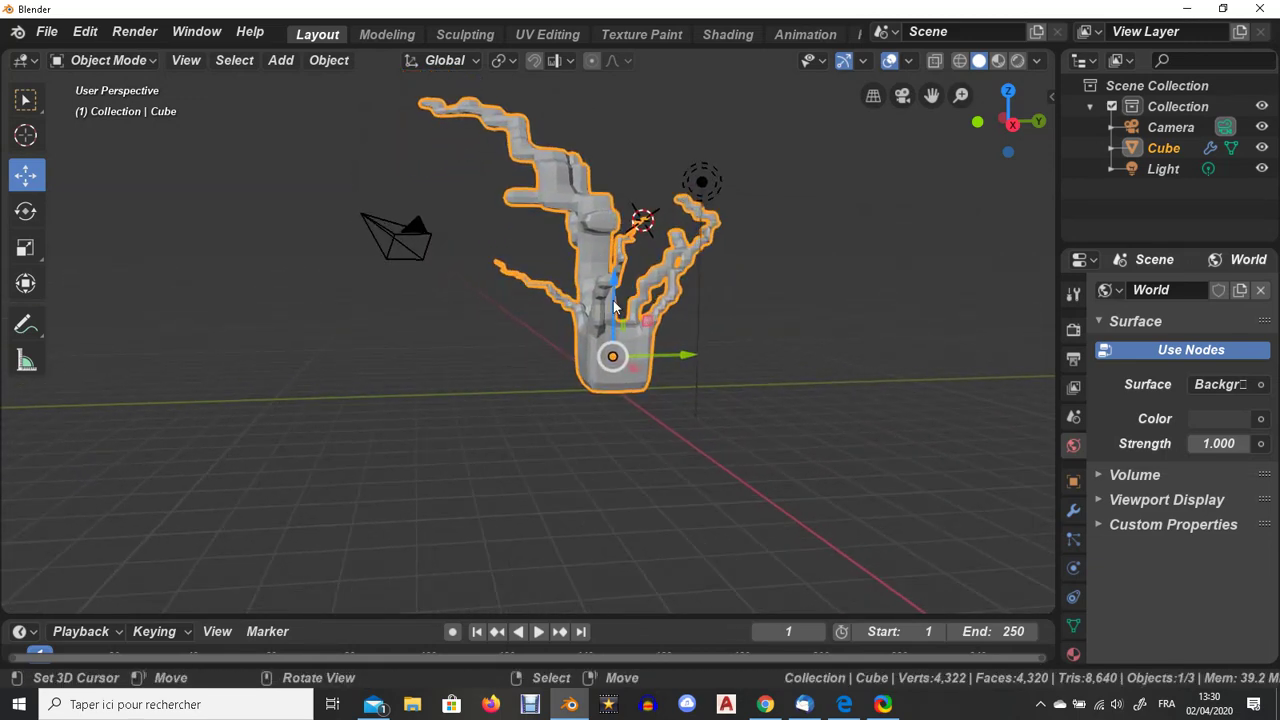
pyautogui.scroll(-3, 568, 300)
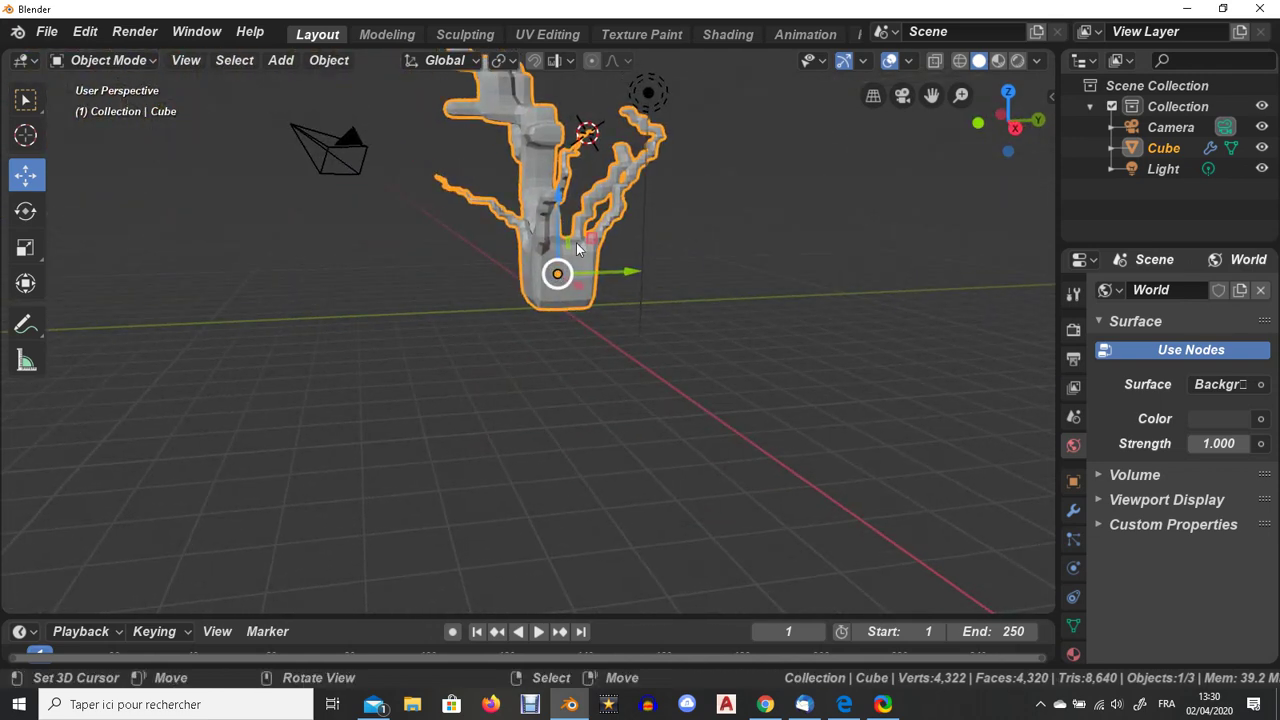
pyautogui.press('KP_Decimal')
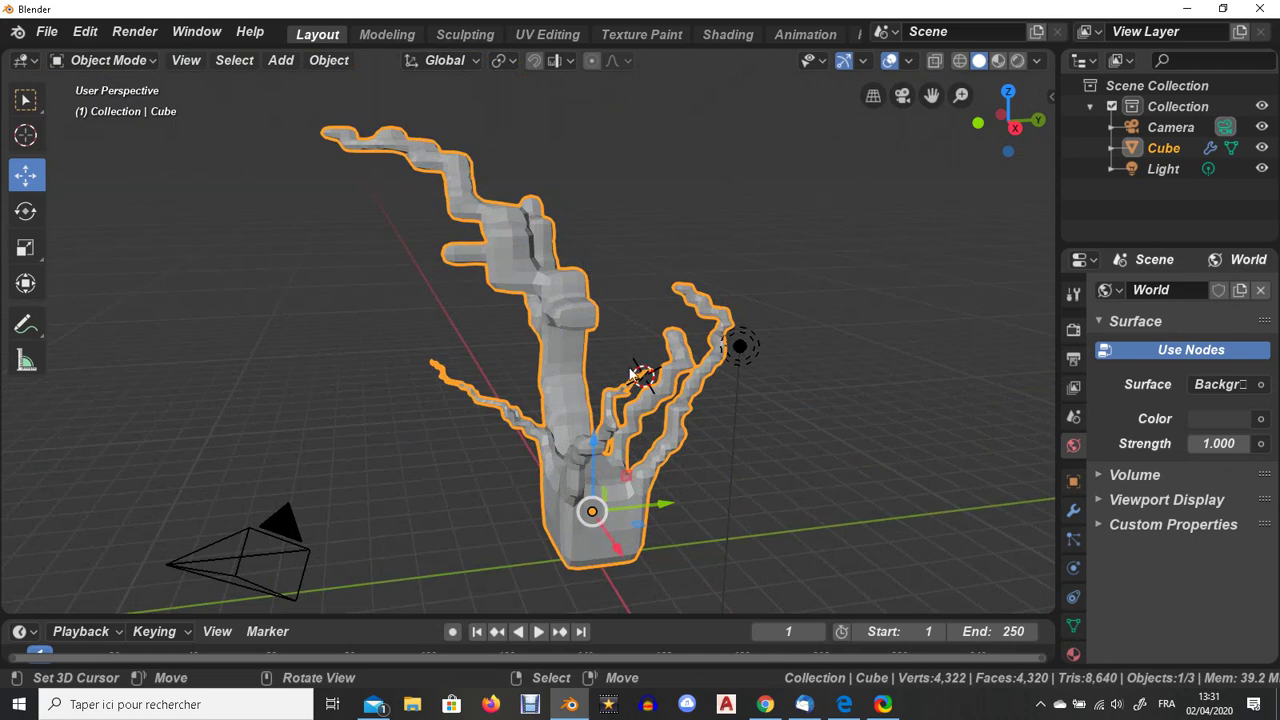
pyautogui.scroll(4, 643, 458)
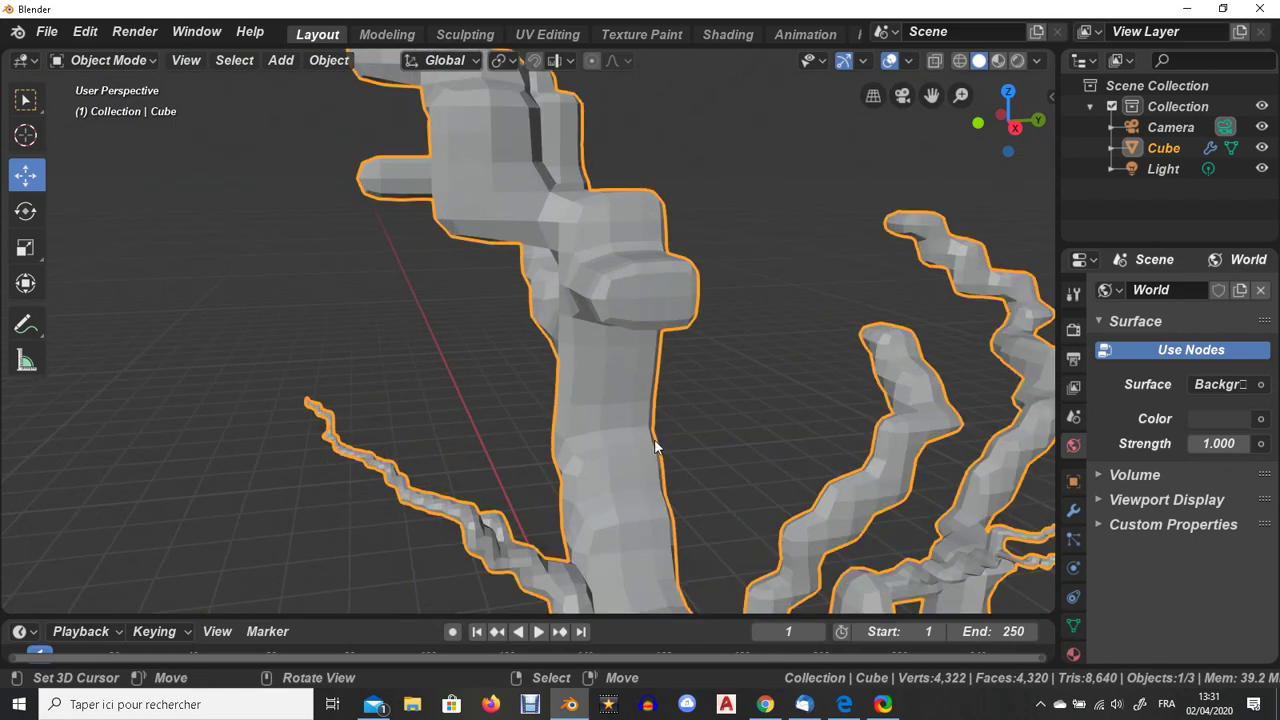
pyautogui.scroll(-2, 660, 485)
pyautogui.moveTo(681, 512); pyautogui.dragTo(860, 550, button='middle')
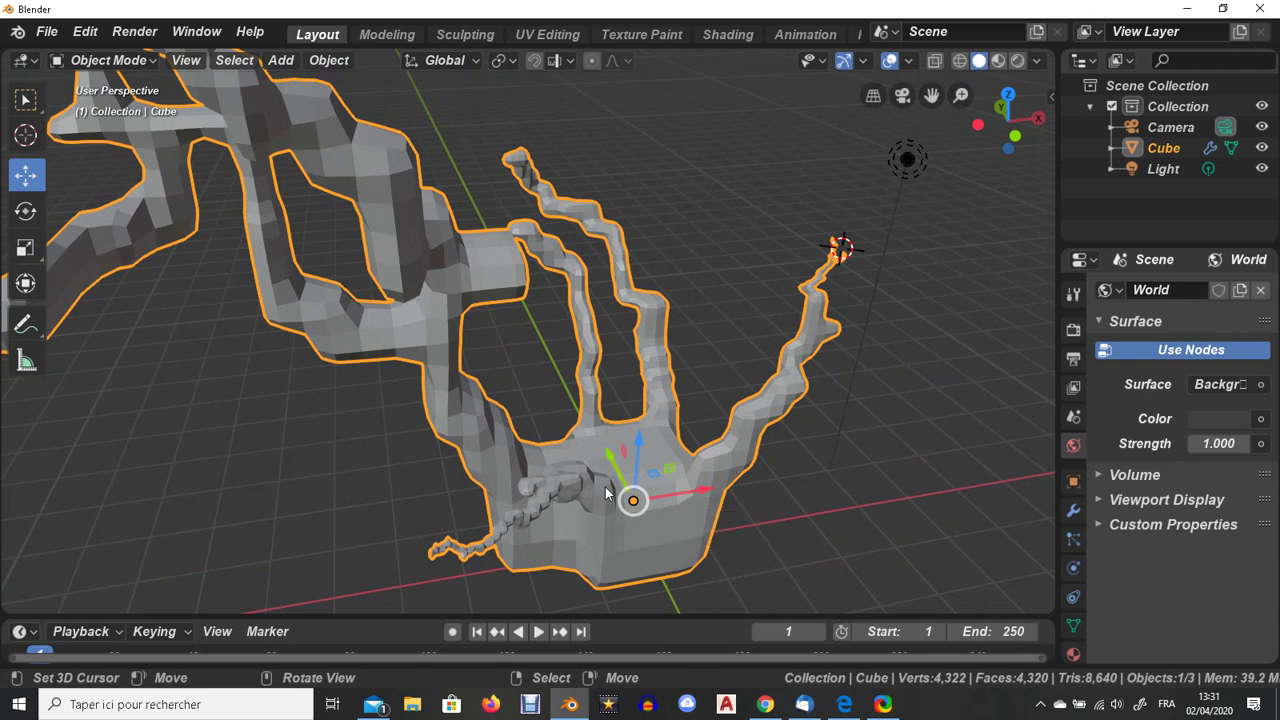
pyautogui.press('F3')
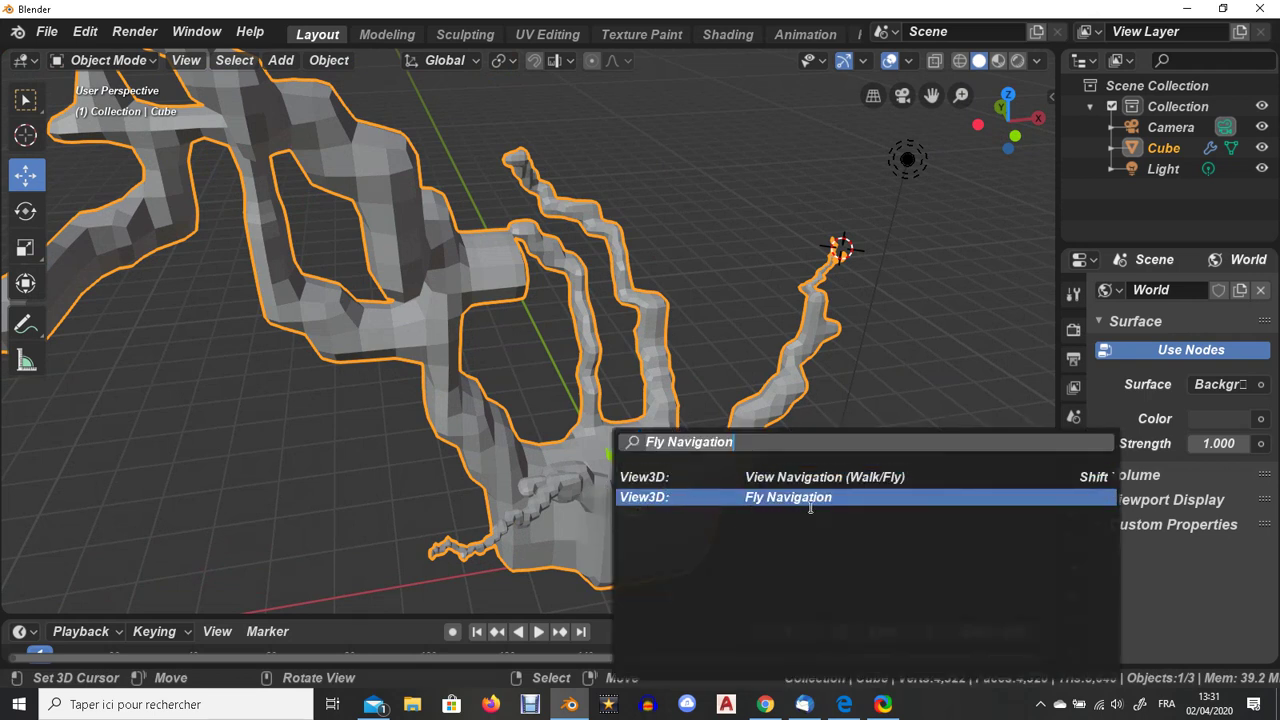
pyautogui.click(876, 477)
# - Walk back from the tree, then forward over its base and in close to the faces where the branches join the trunk
pyautogui.press('s')
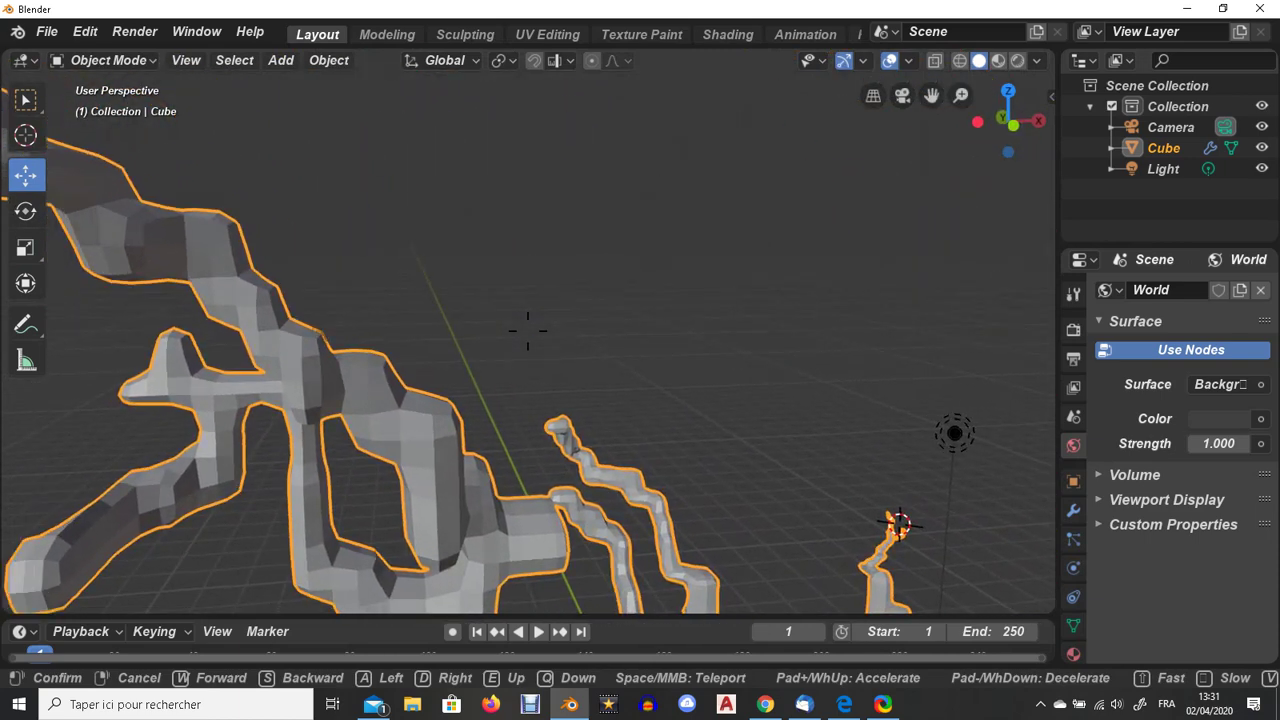
pyautogui.press('w')
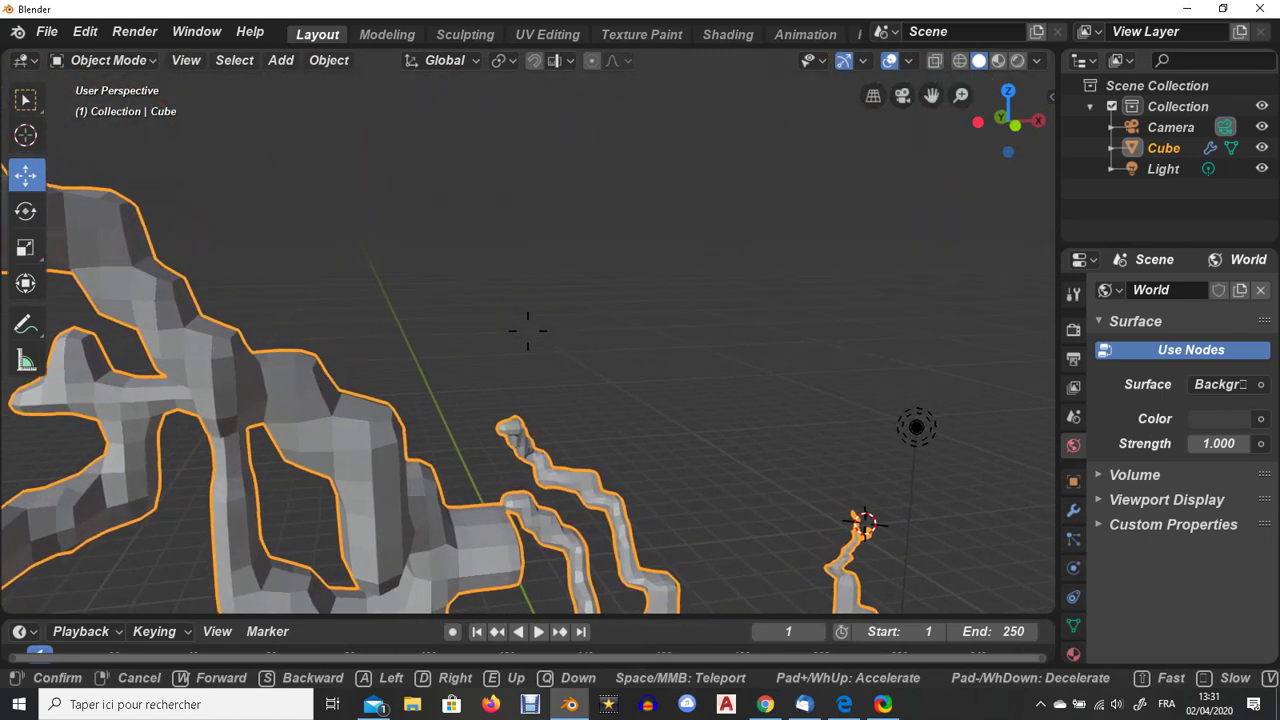
pyautogui.press('w')
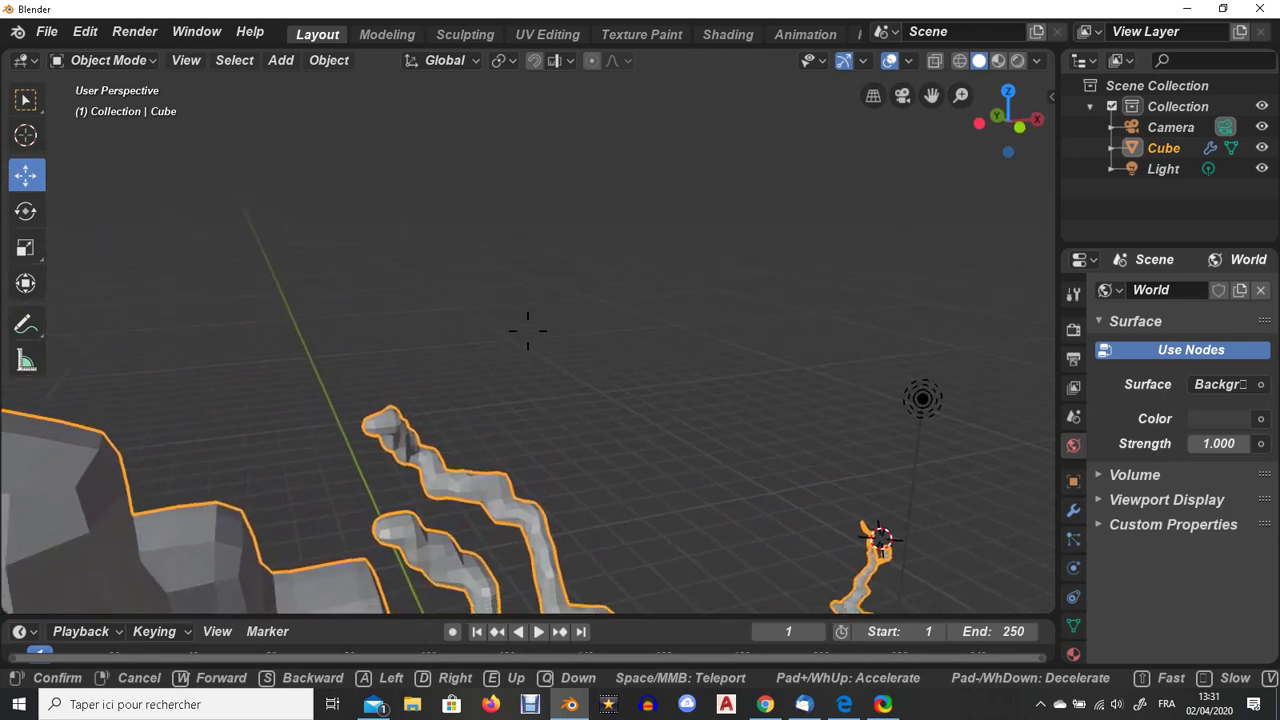
pyautogui.press('w')
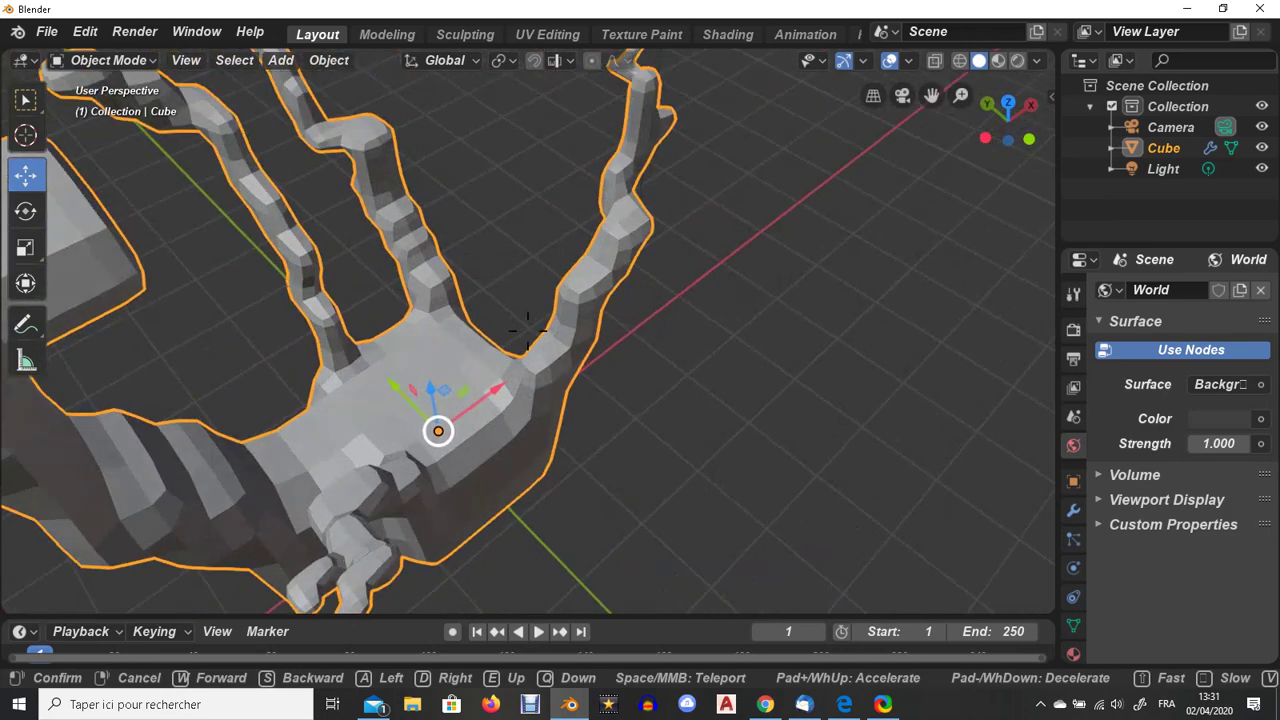
pyautogui.press('w')
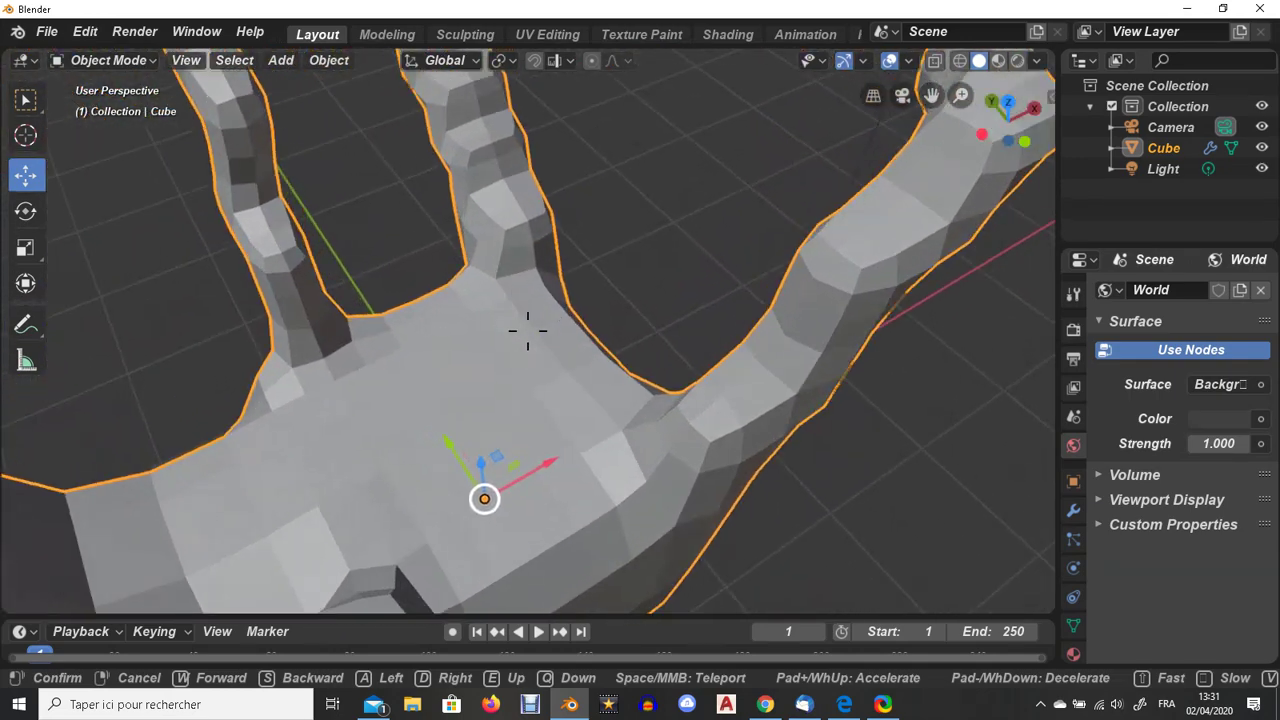
pyautogui.press('w')
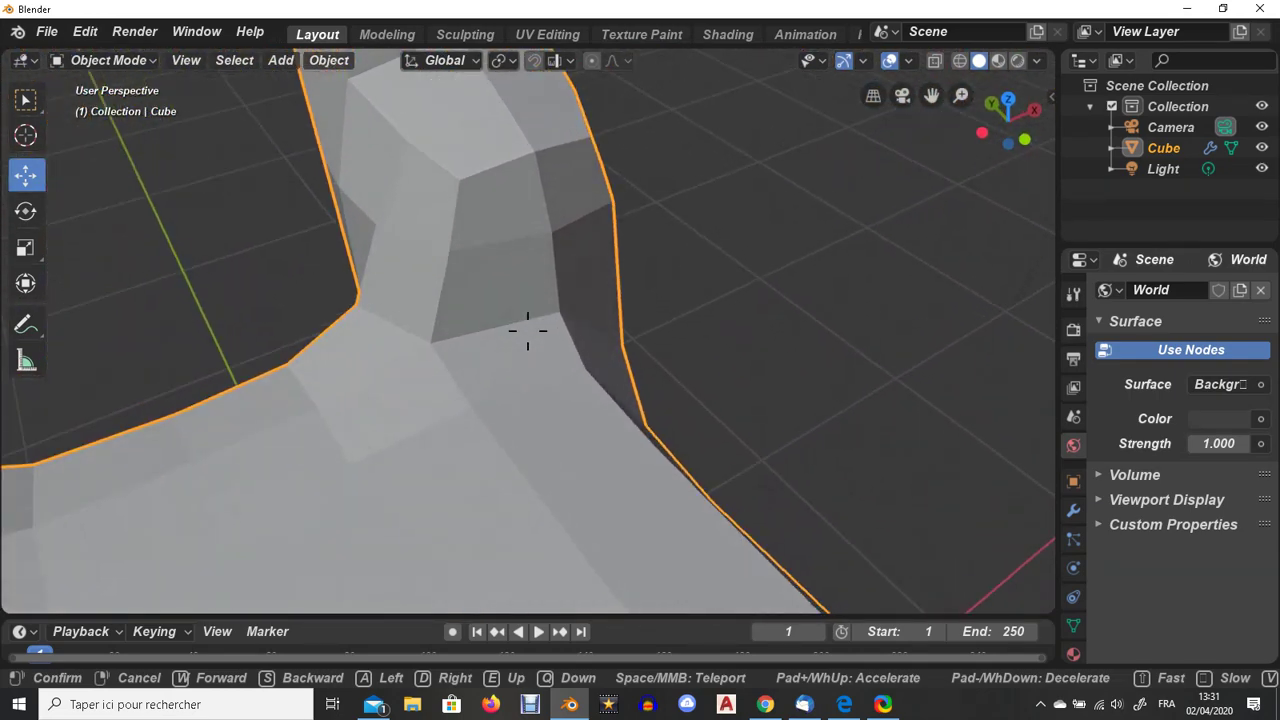
pyautogui.press('w')
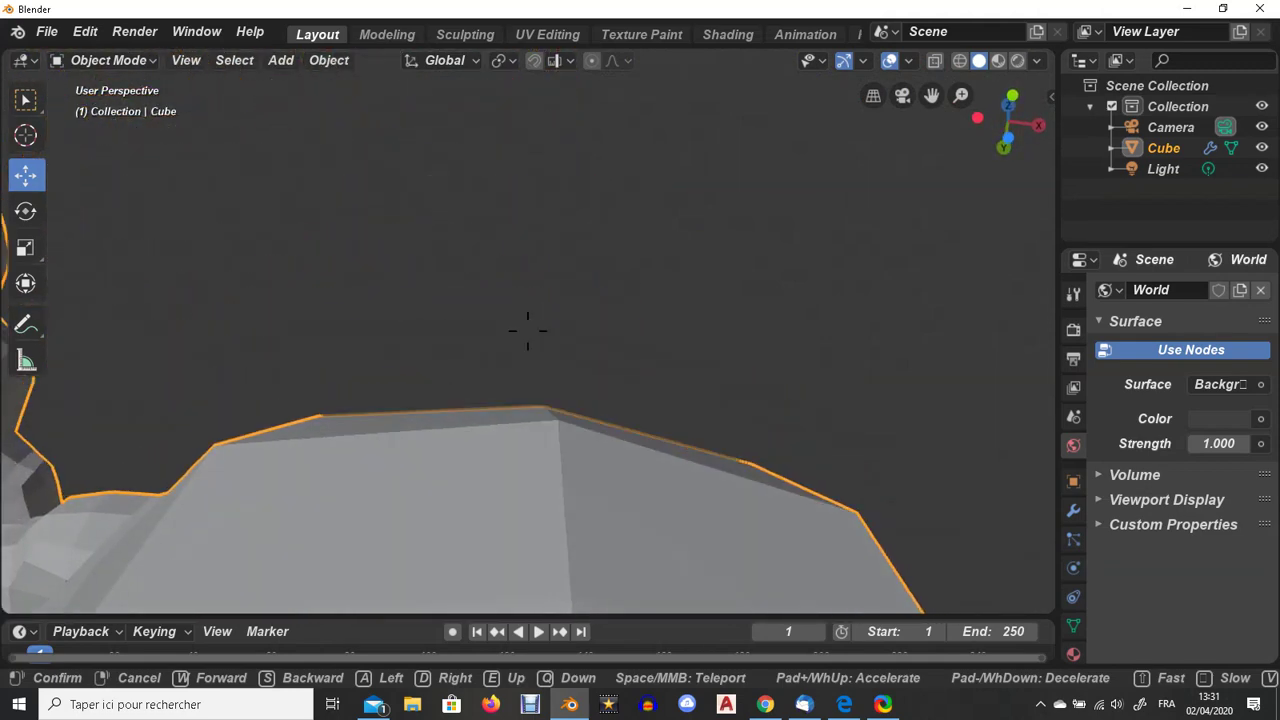
pyautogui.press('w')
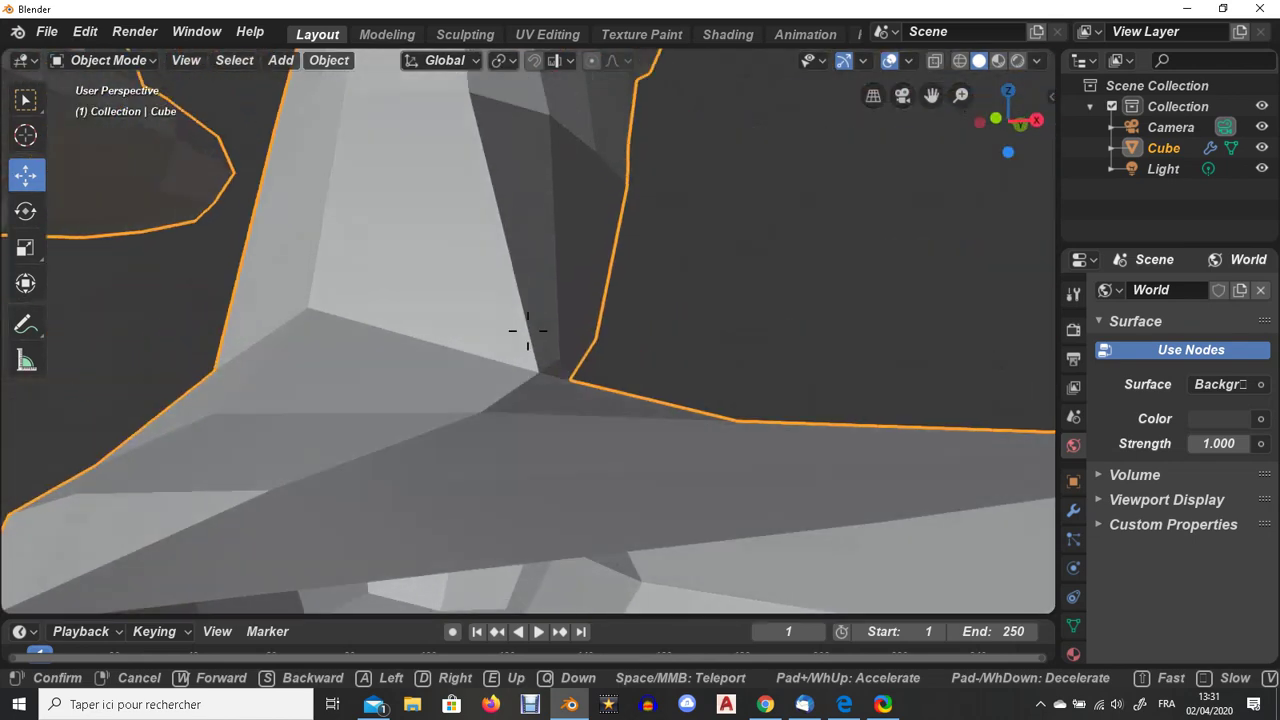
pyautogui.press('w')
# - Walk backward and forward around the trunk and its thick branches, then cancel the walk to restore the starting viewpoint
pyautogui.press('s')
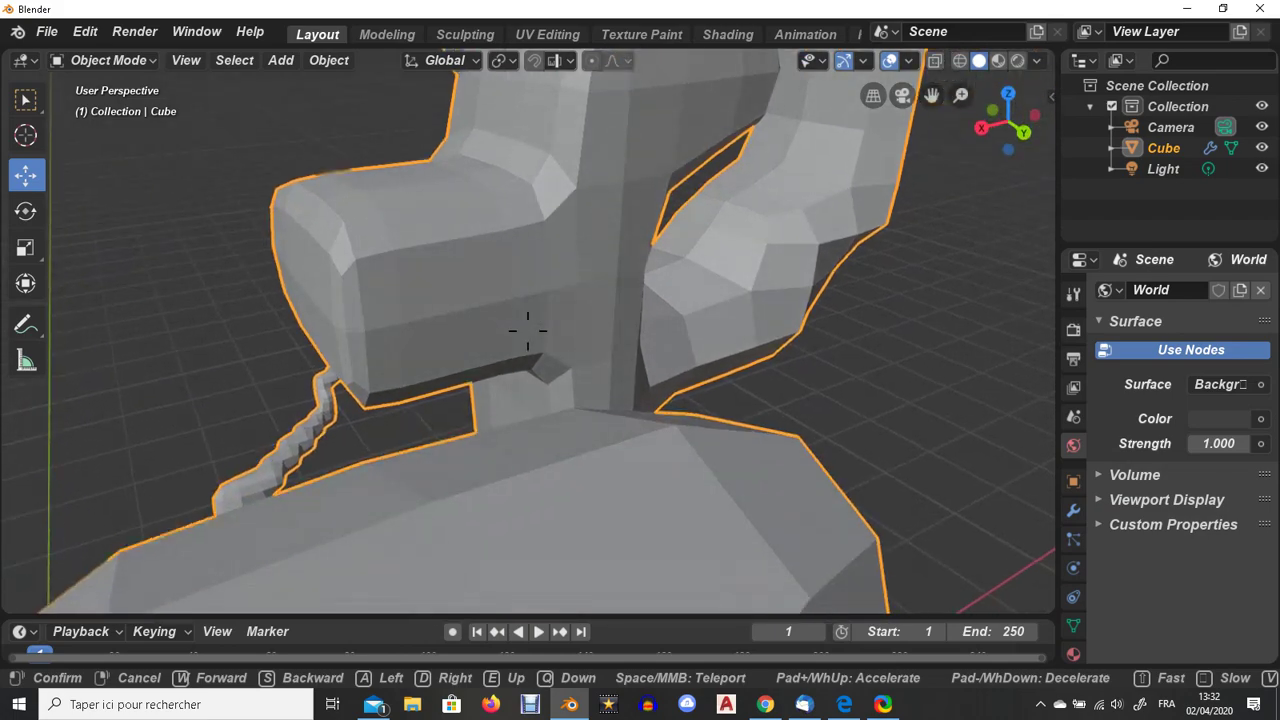
pyautogui.press('w')
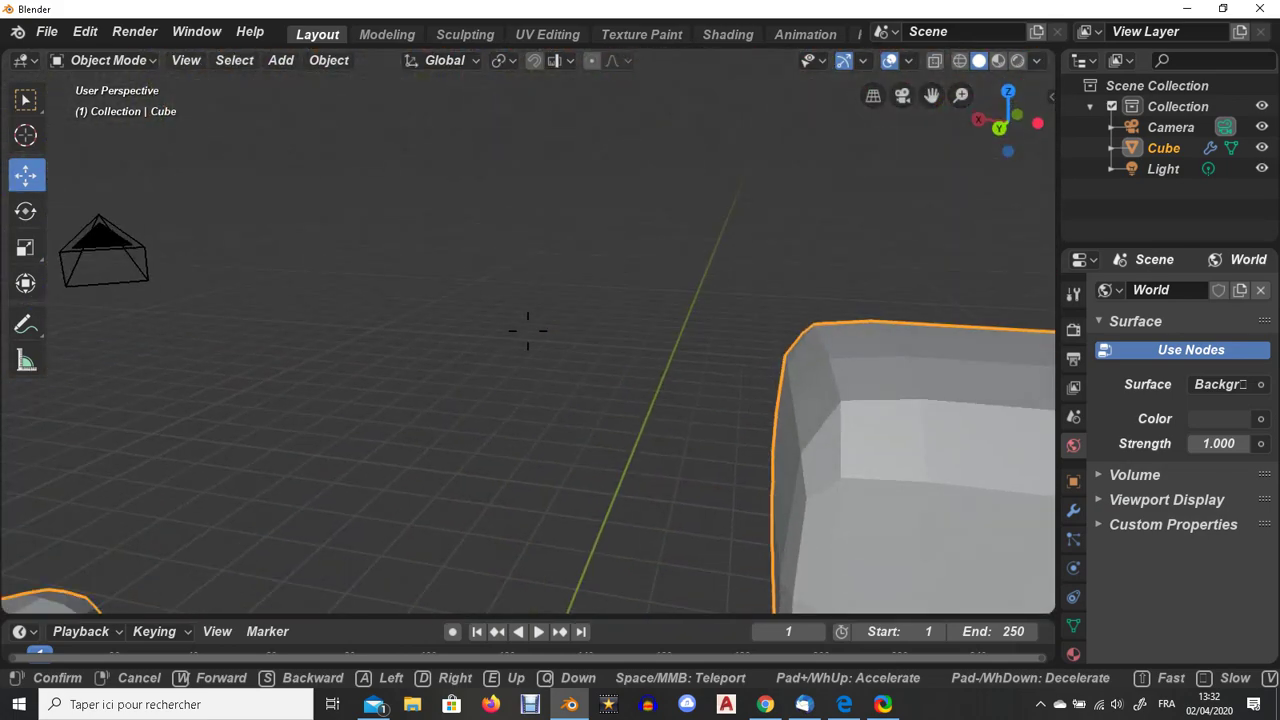
pyautogui.press('s')
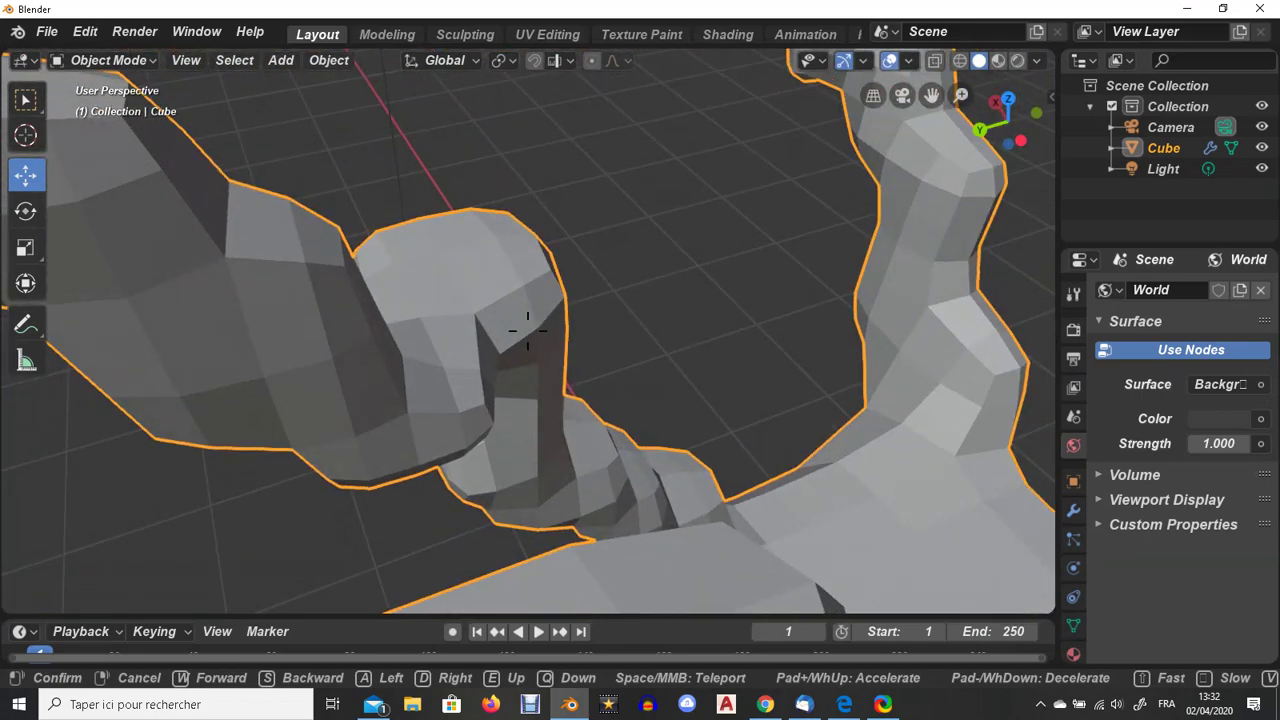
pyautogui.press('Escape')
# - Restart View Navigation (Walk/Fly), walk toward and away from the twisted branch at the tree's base, confirm, and orbit to the tree's other side
pyautogui.scroll(5, 643, 421)
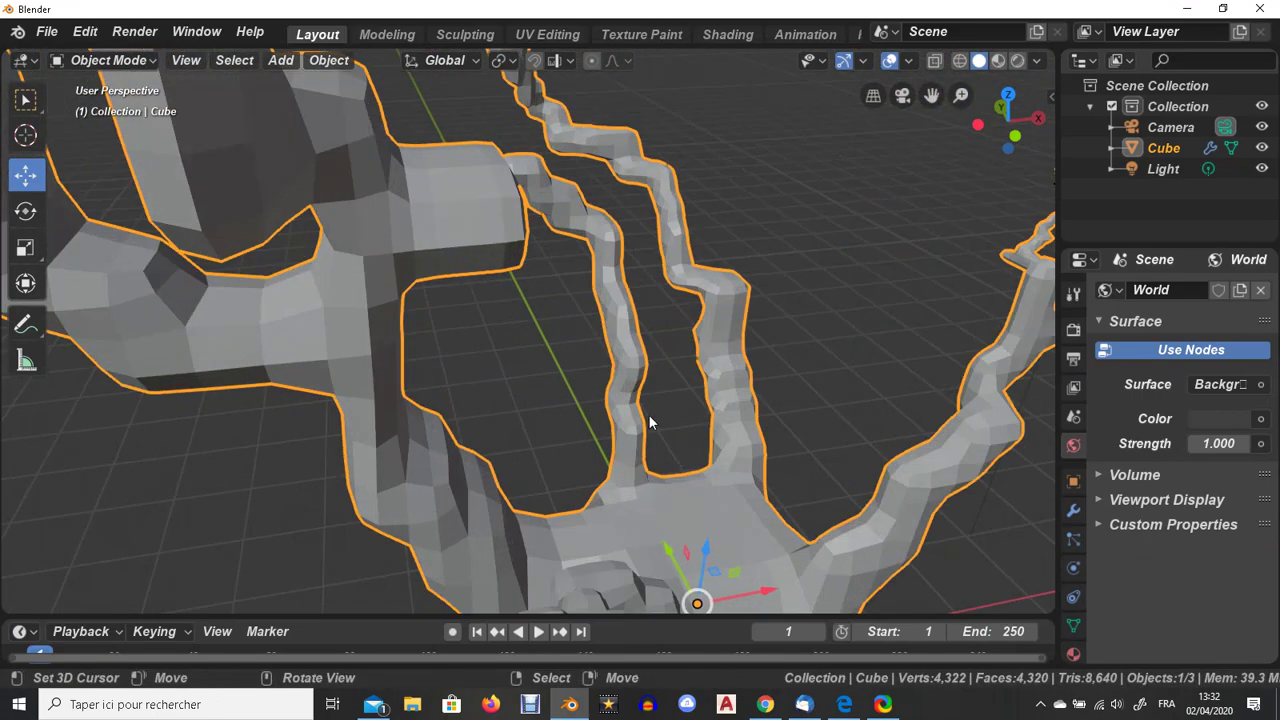
pyautogui.moveTo(751, 410); pyautogui.dragTo(635, 378, button='middle')
pyautogui.scroll(-5, 629, 349)
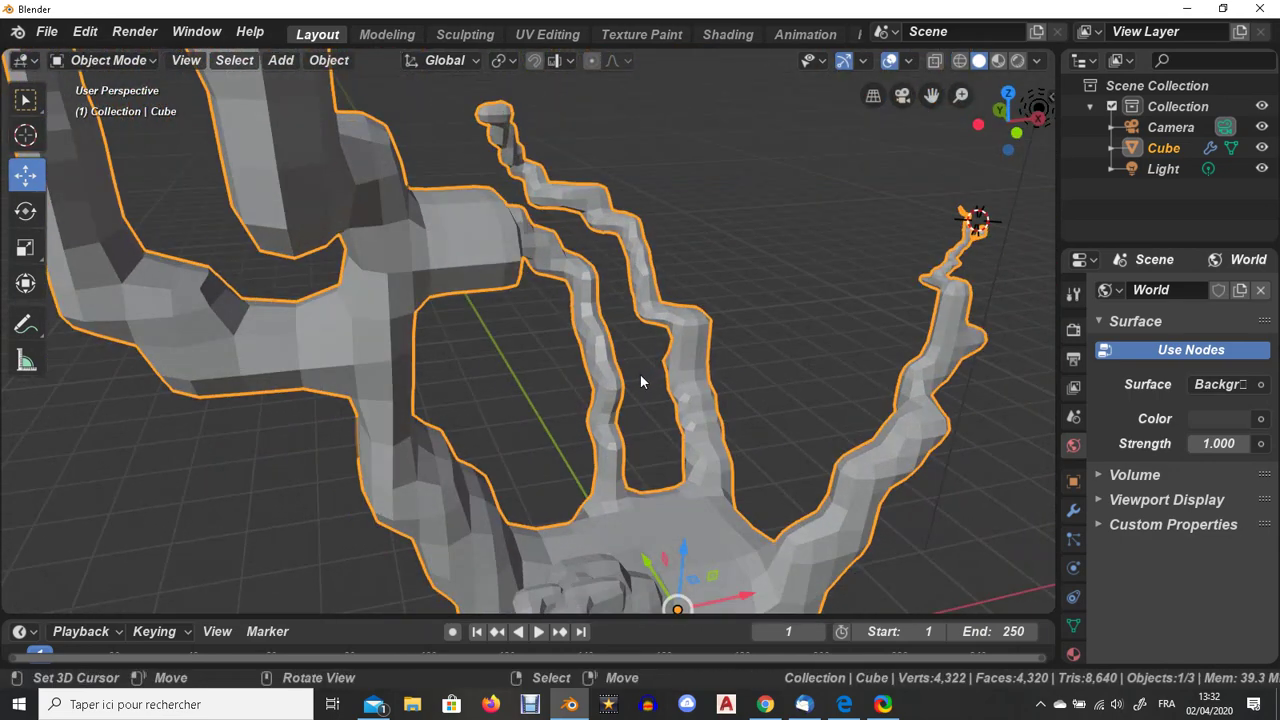
pyautogui.press('F3')
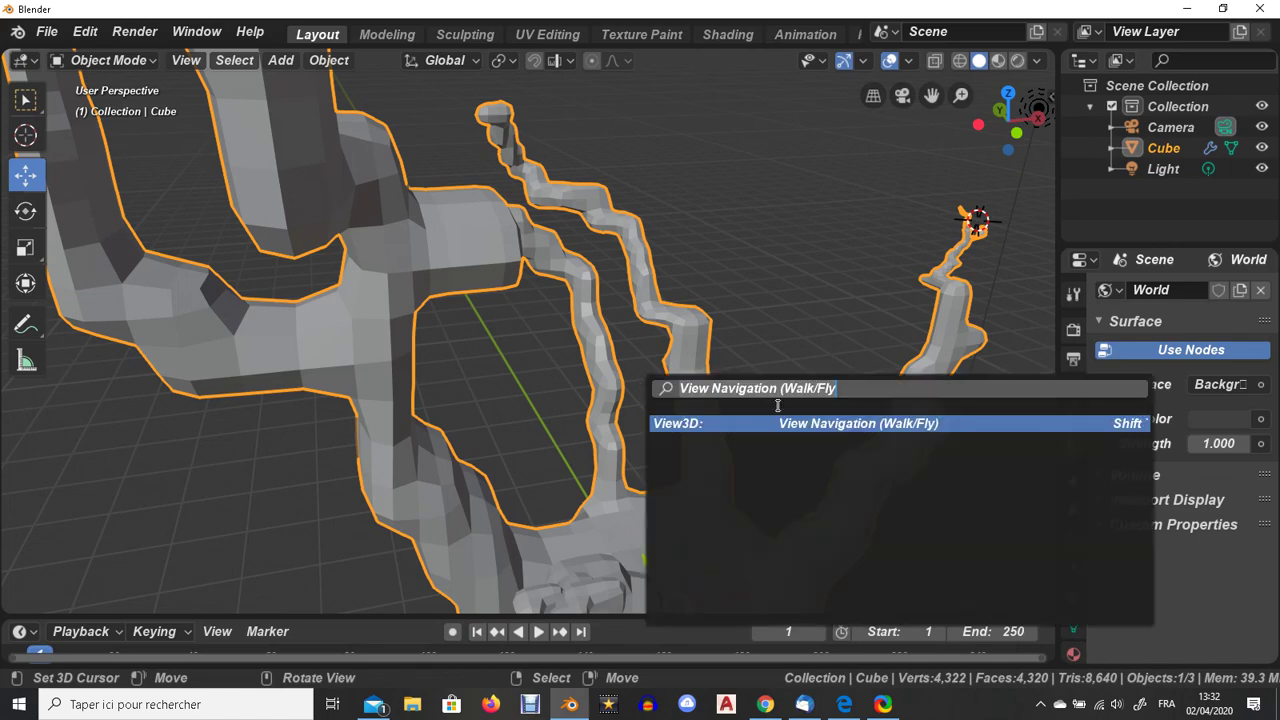
pyautogui.click(858, 423)
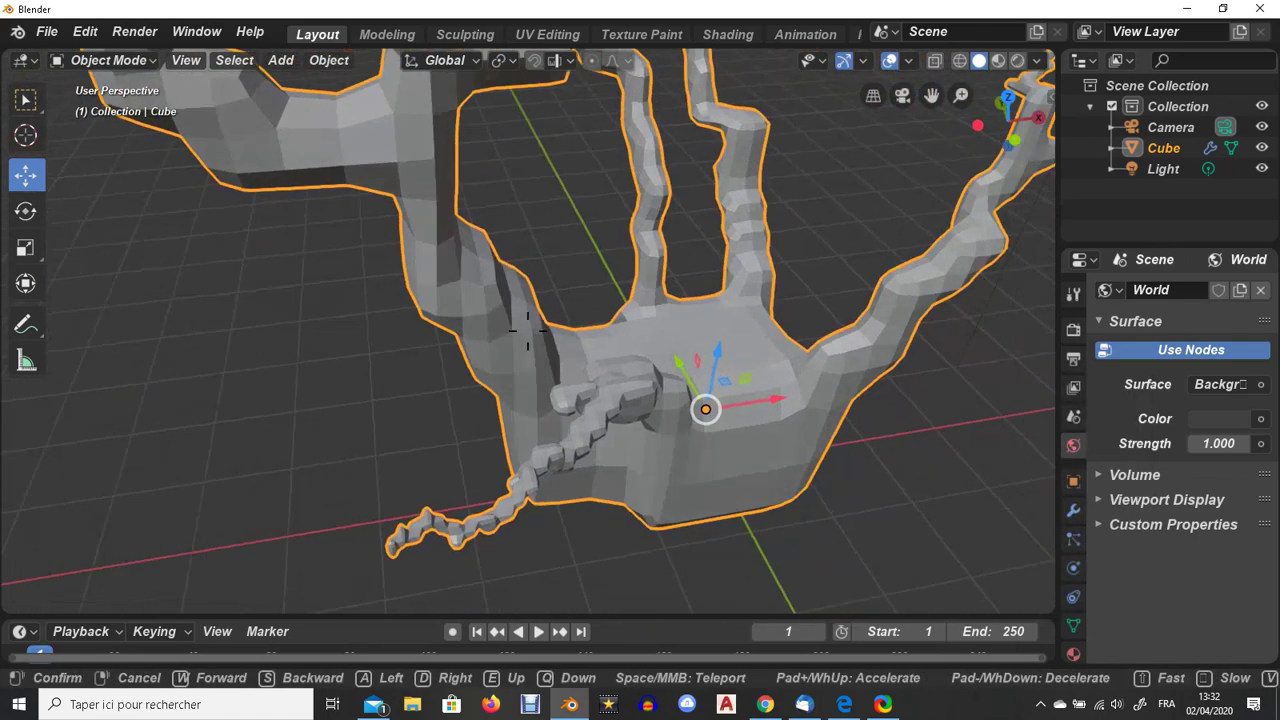
pyautogui.press('w')
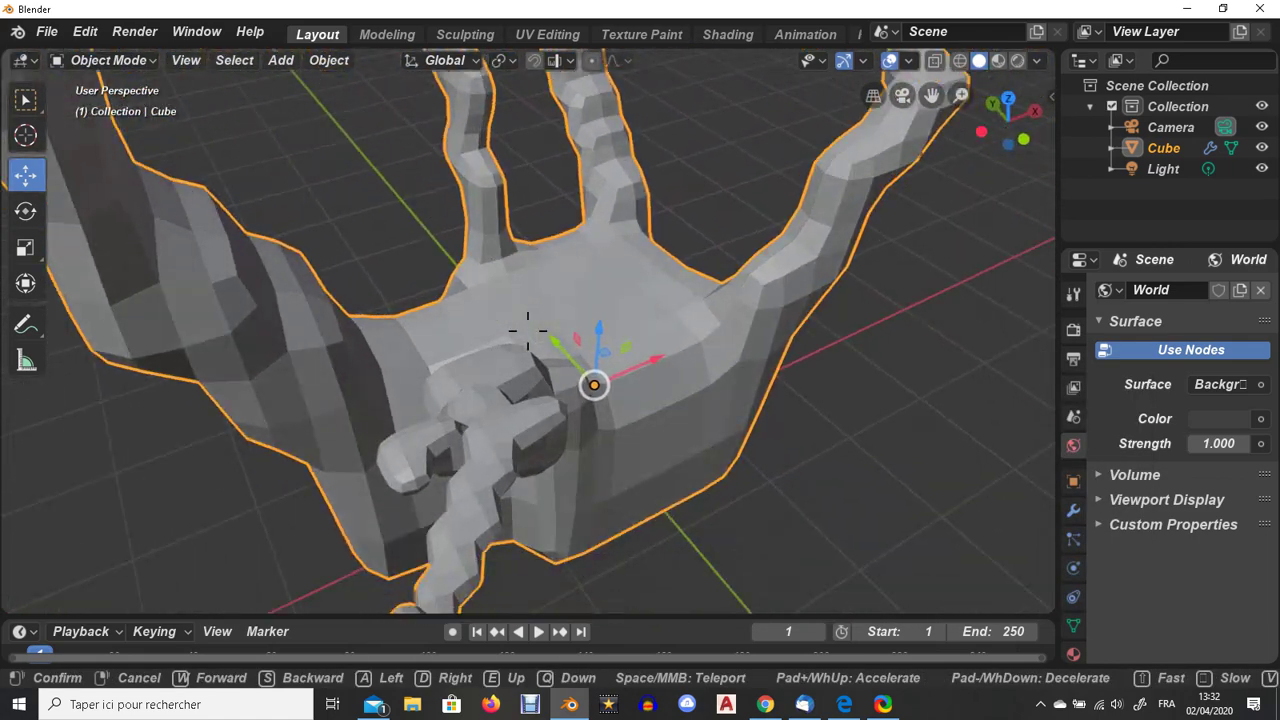
pyautogui.press('w')
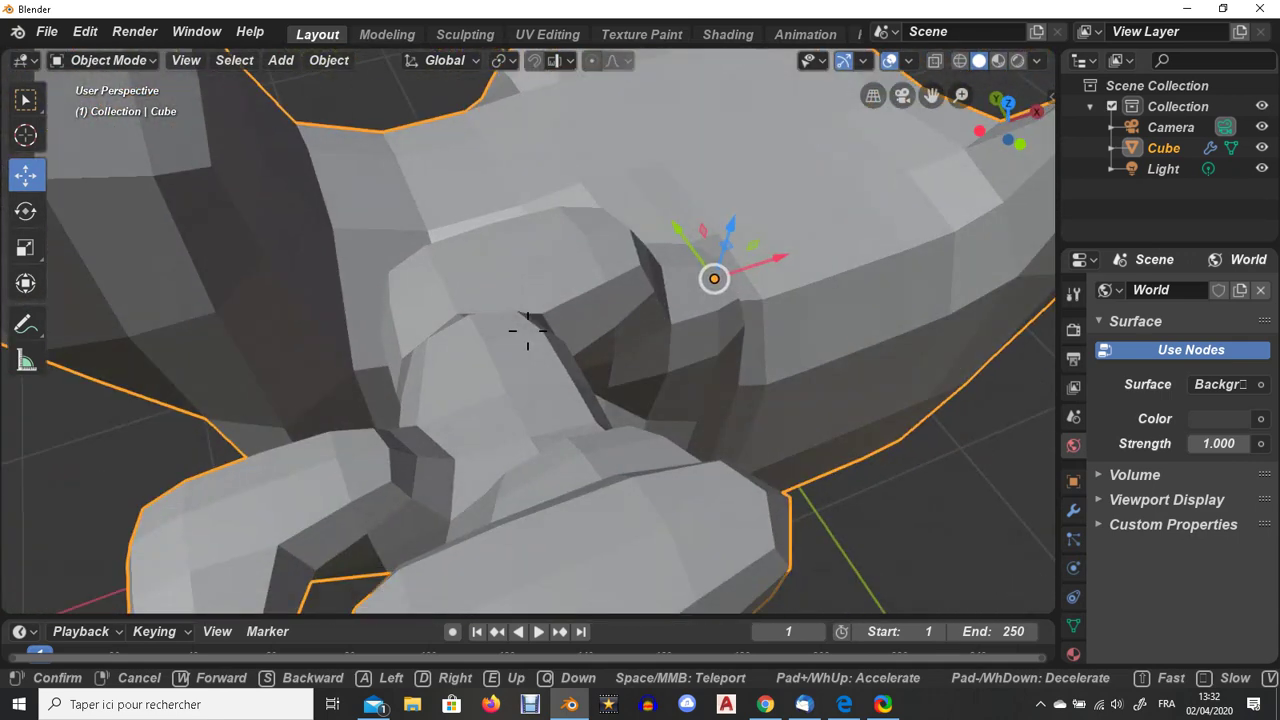
pyautogui.press('s')
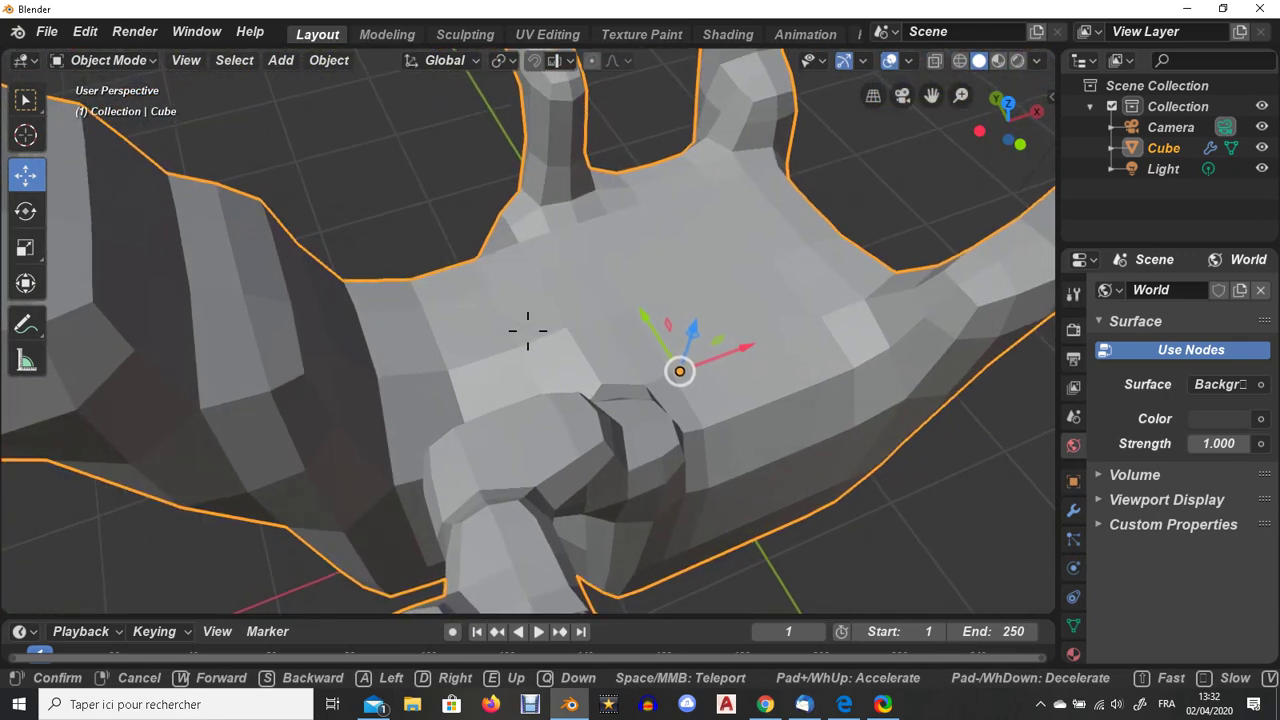
pyautogui.press('s')
pyautogui.click(528, 330)
pyautogui.moveTo(527, 262); pyautogui.dragTo(672, 290, button='middle')
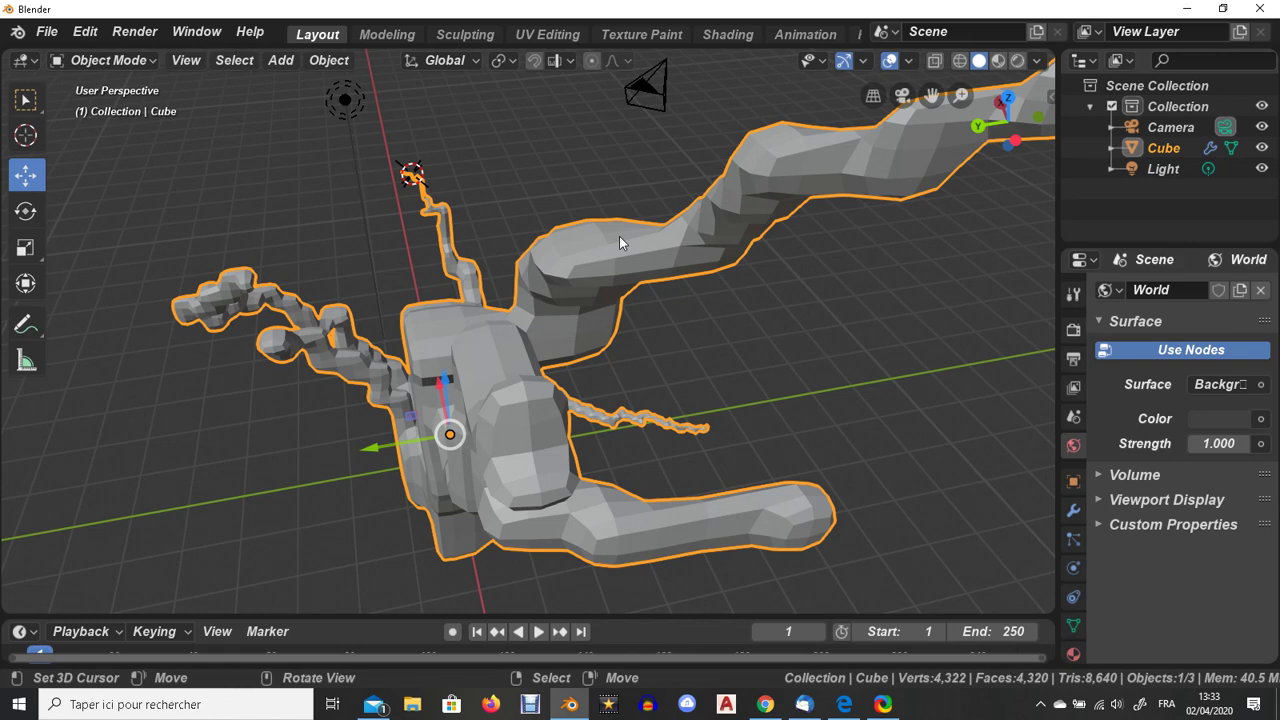
pyautogui.click(1040, 704)
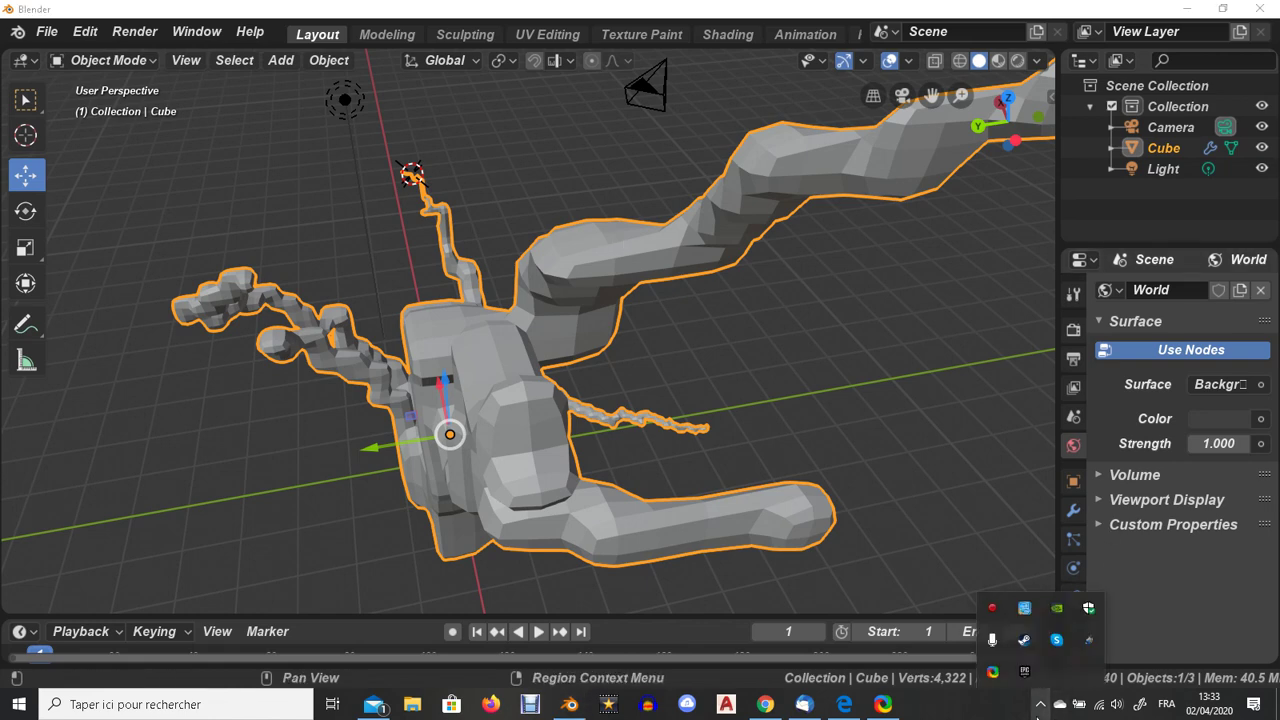
pyautogui.rightClick(993, 672)
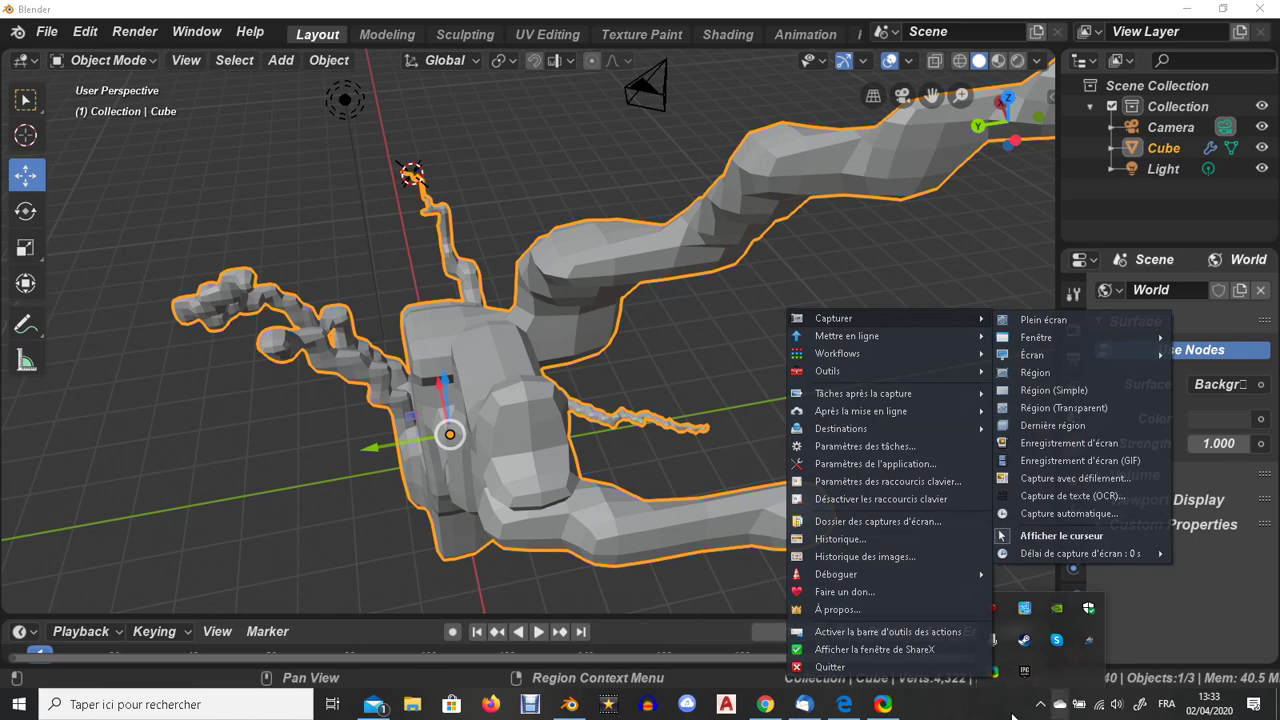
pyautogui.click(1019, 712)
pyautogui.click(1042, 710)
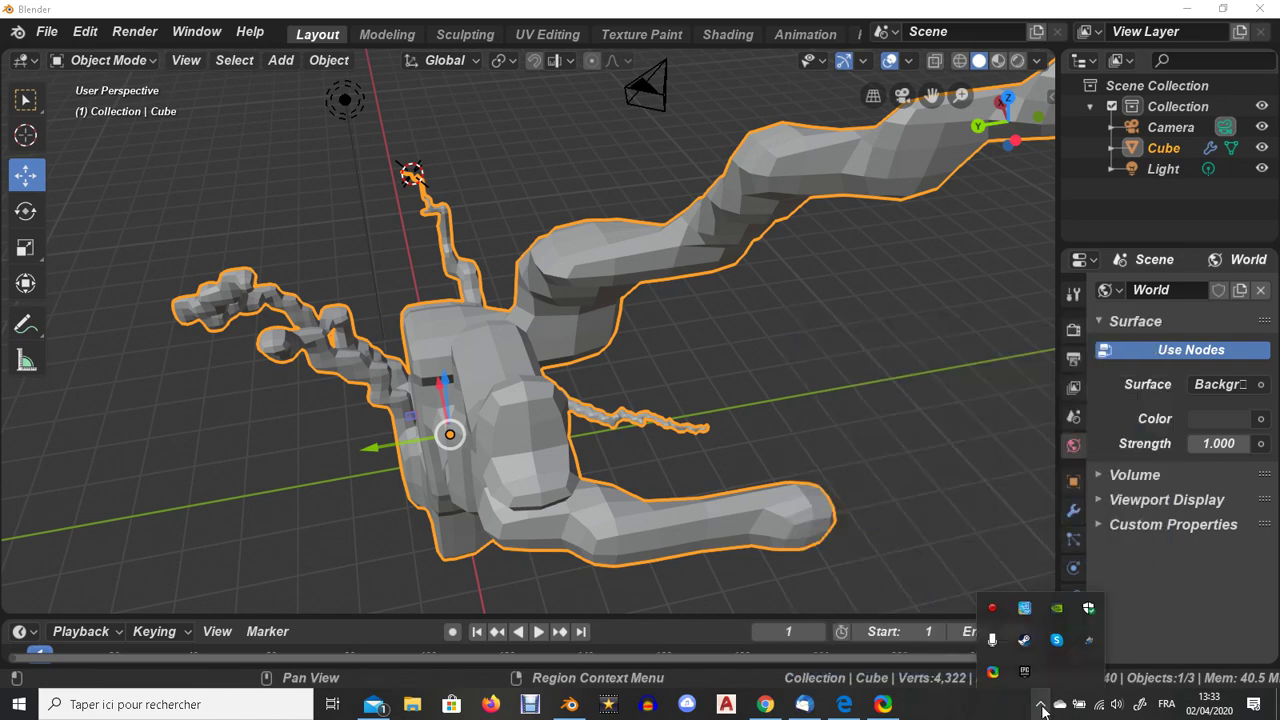
pyautogui.rightClick(992, 608)
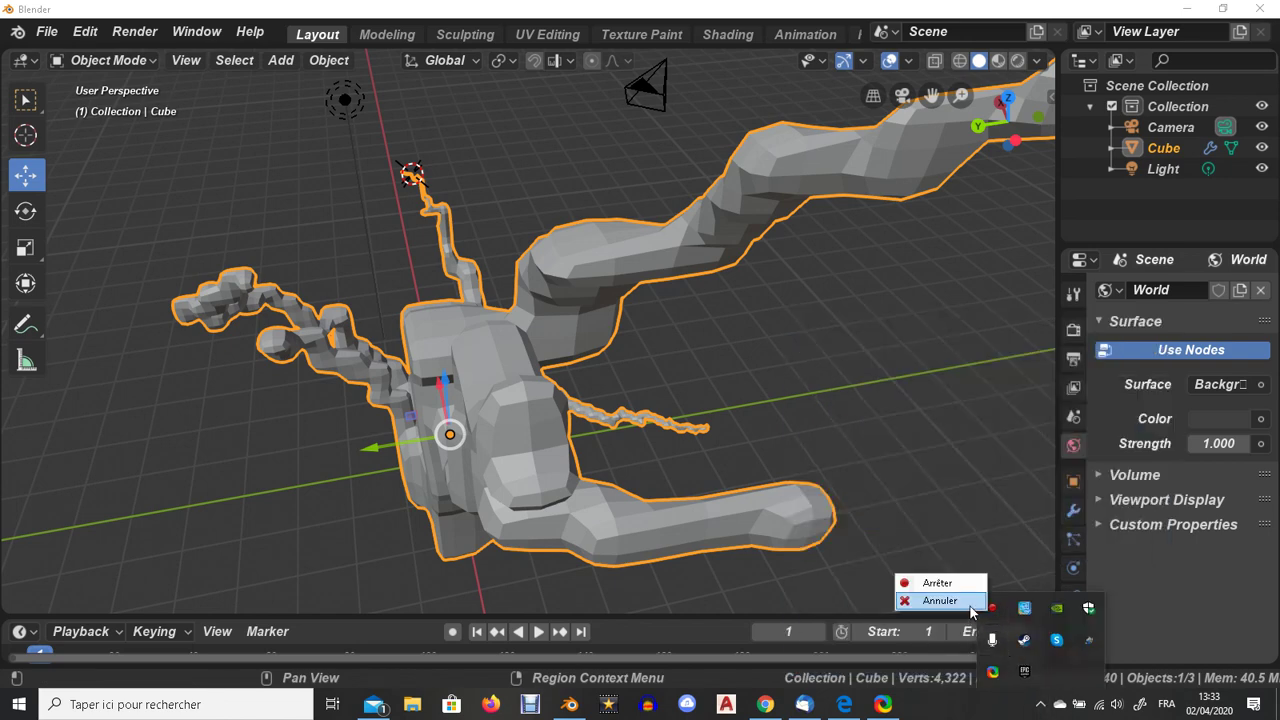